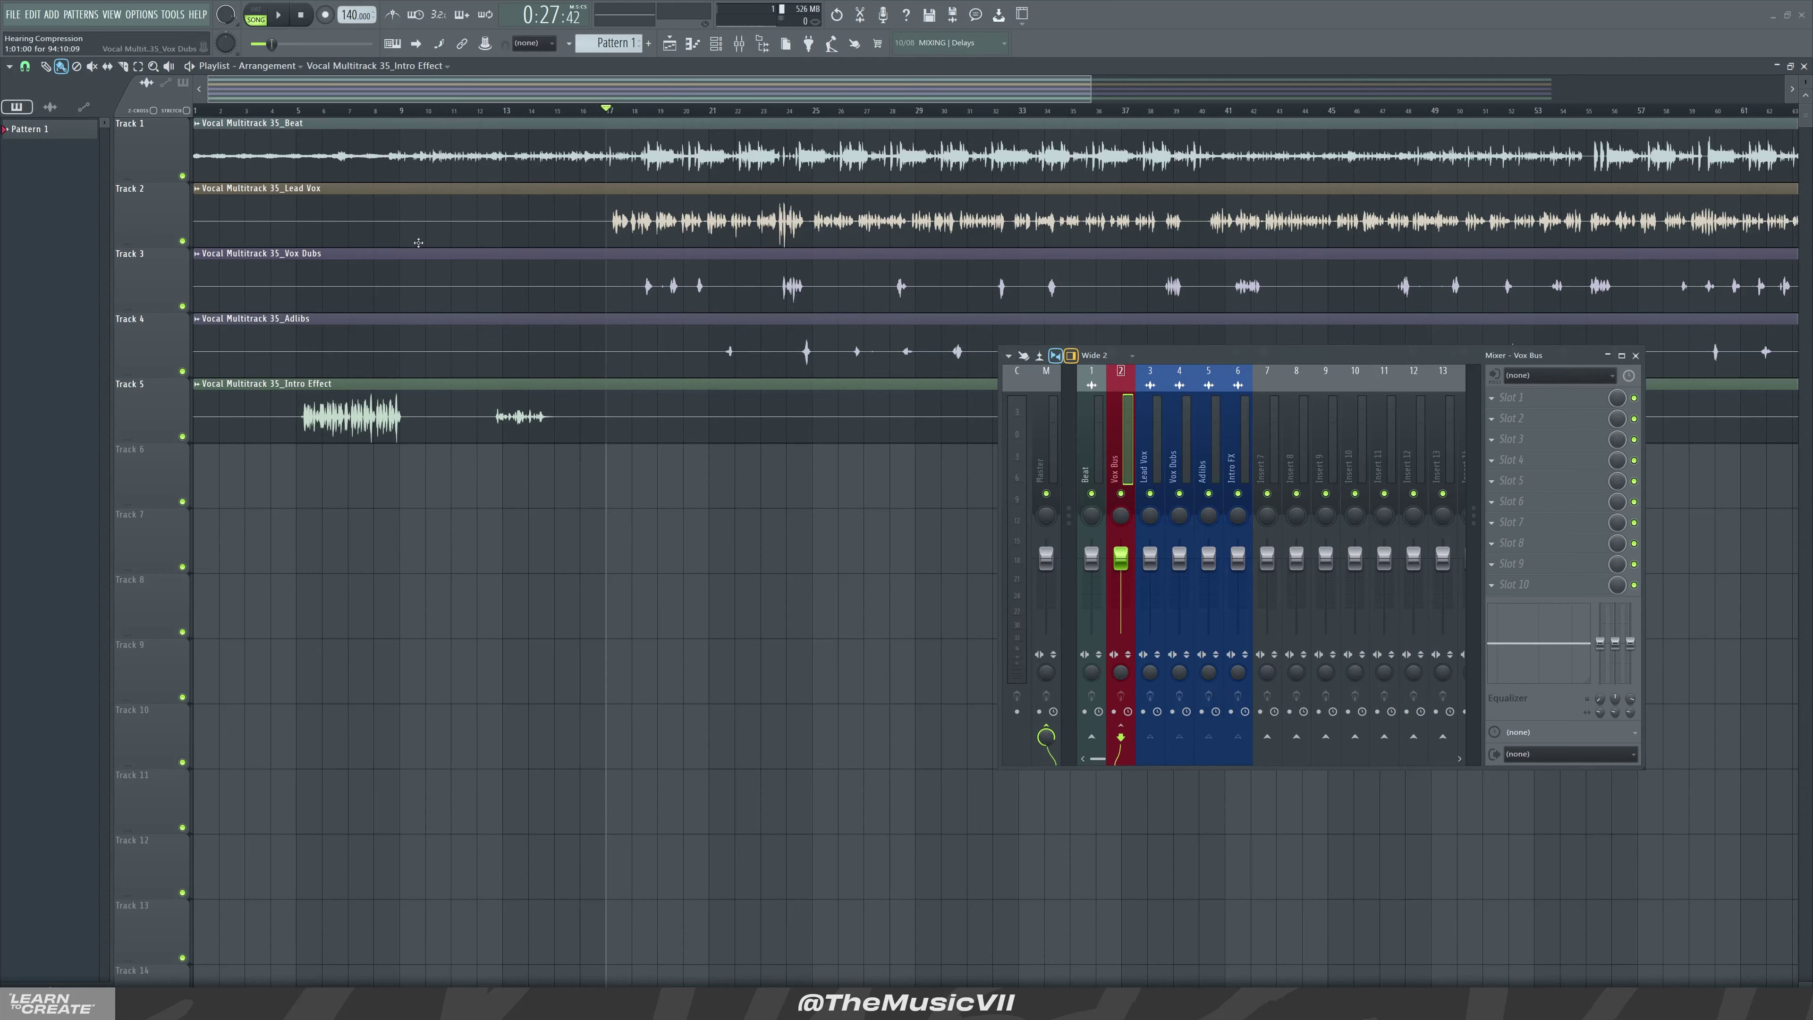
Select the Lead Vox channel and mute the Beat channel while auditioning the song.
left_click(1147, 443)
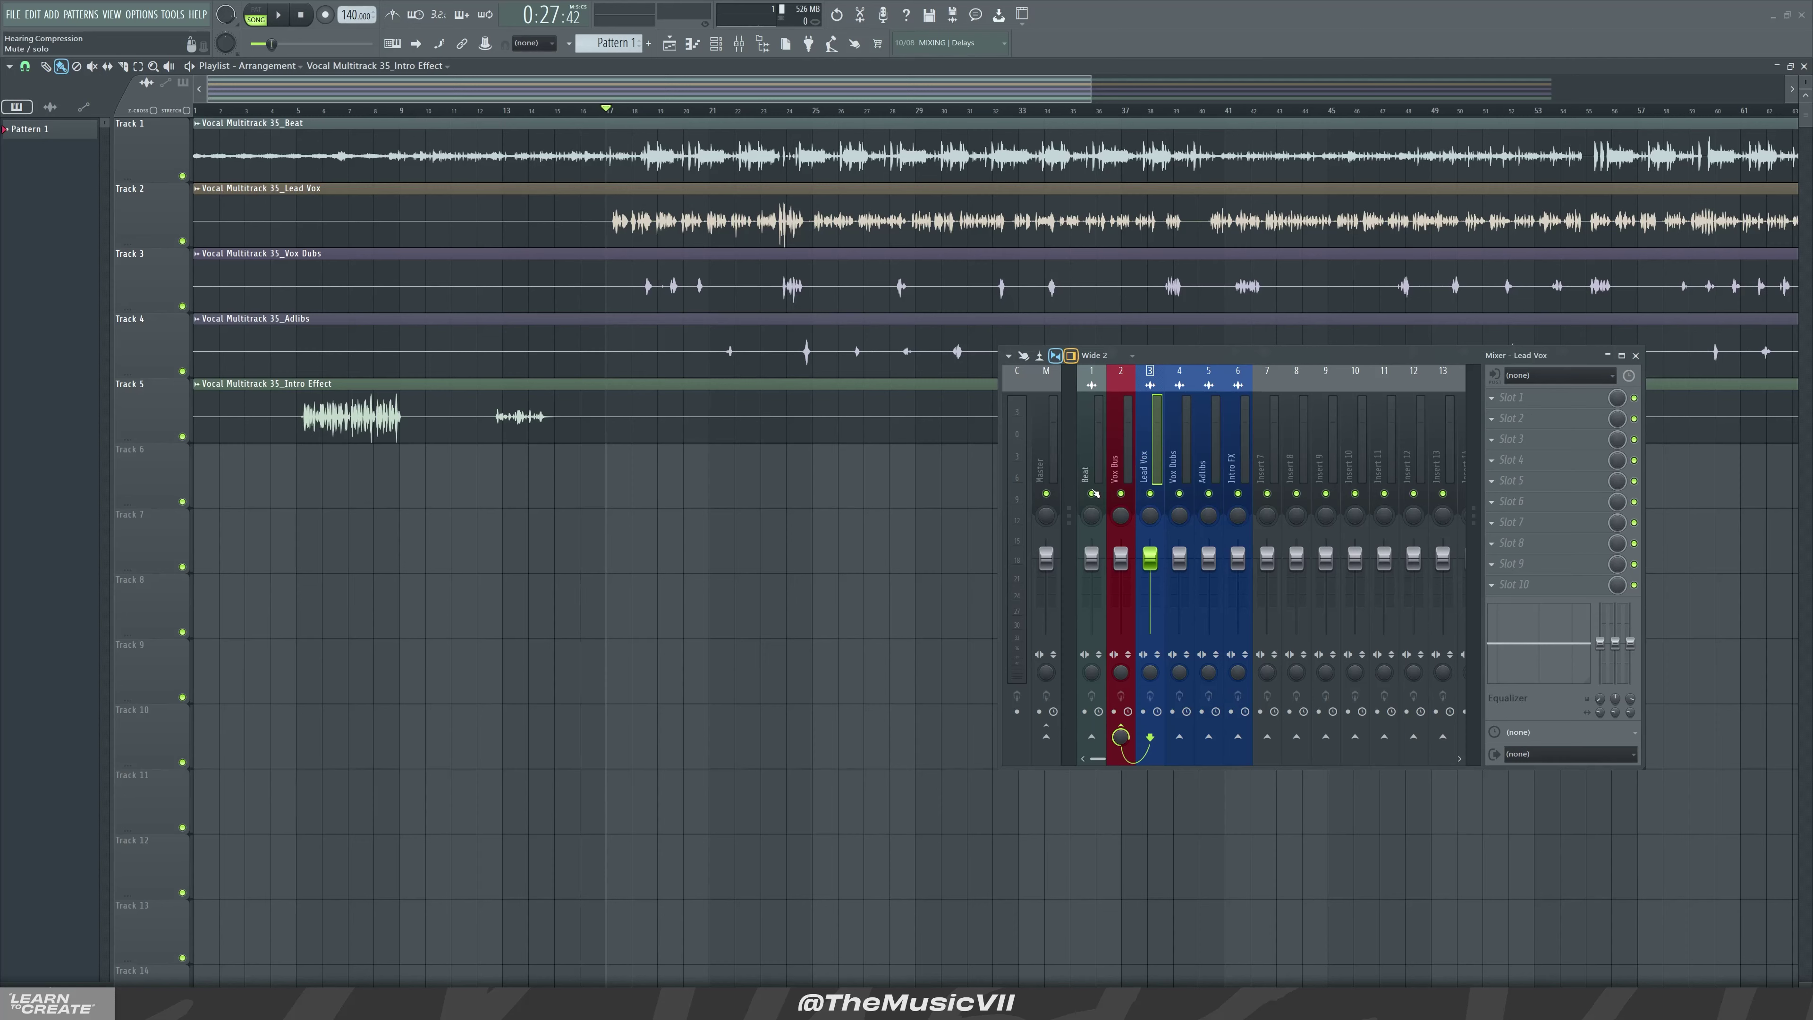
key("space")
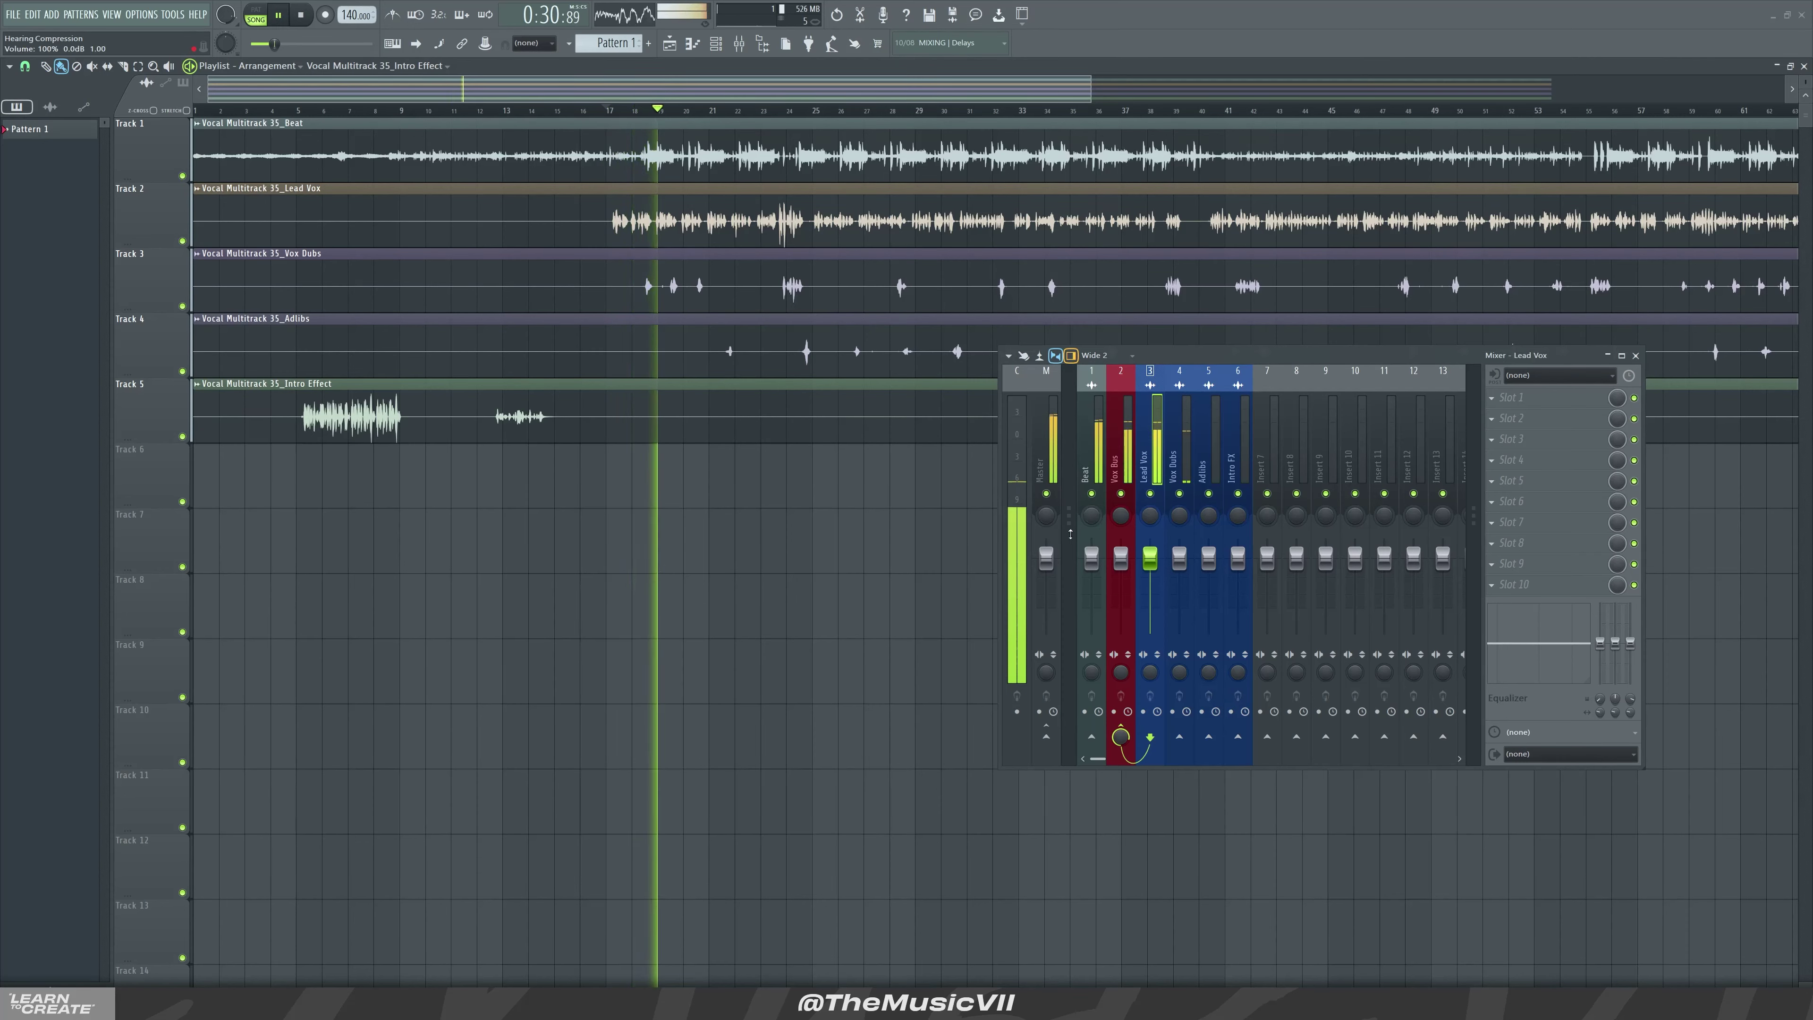
left_click(1092, 494)
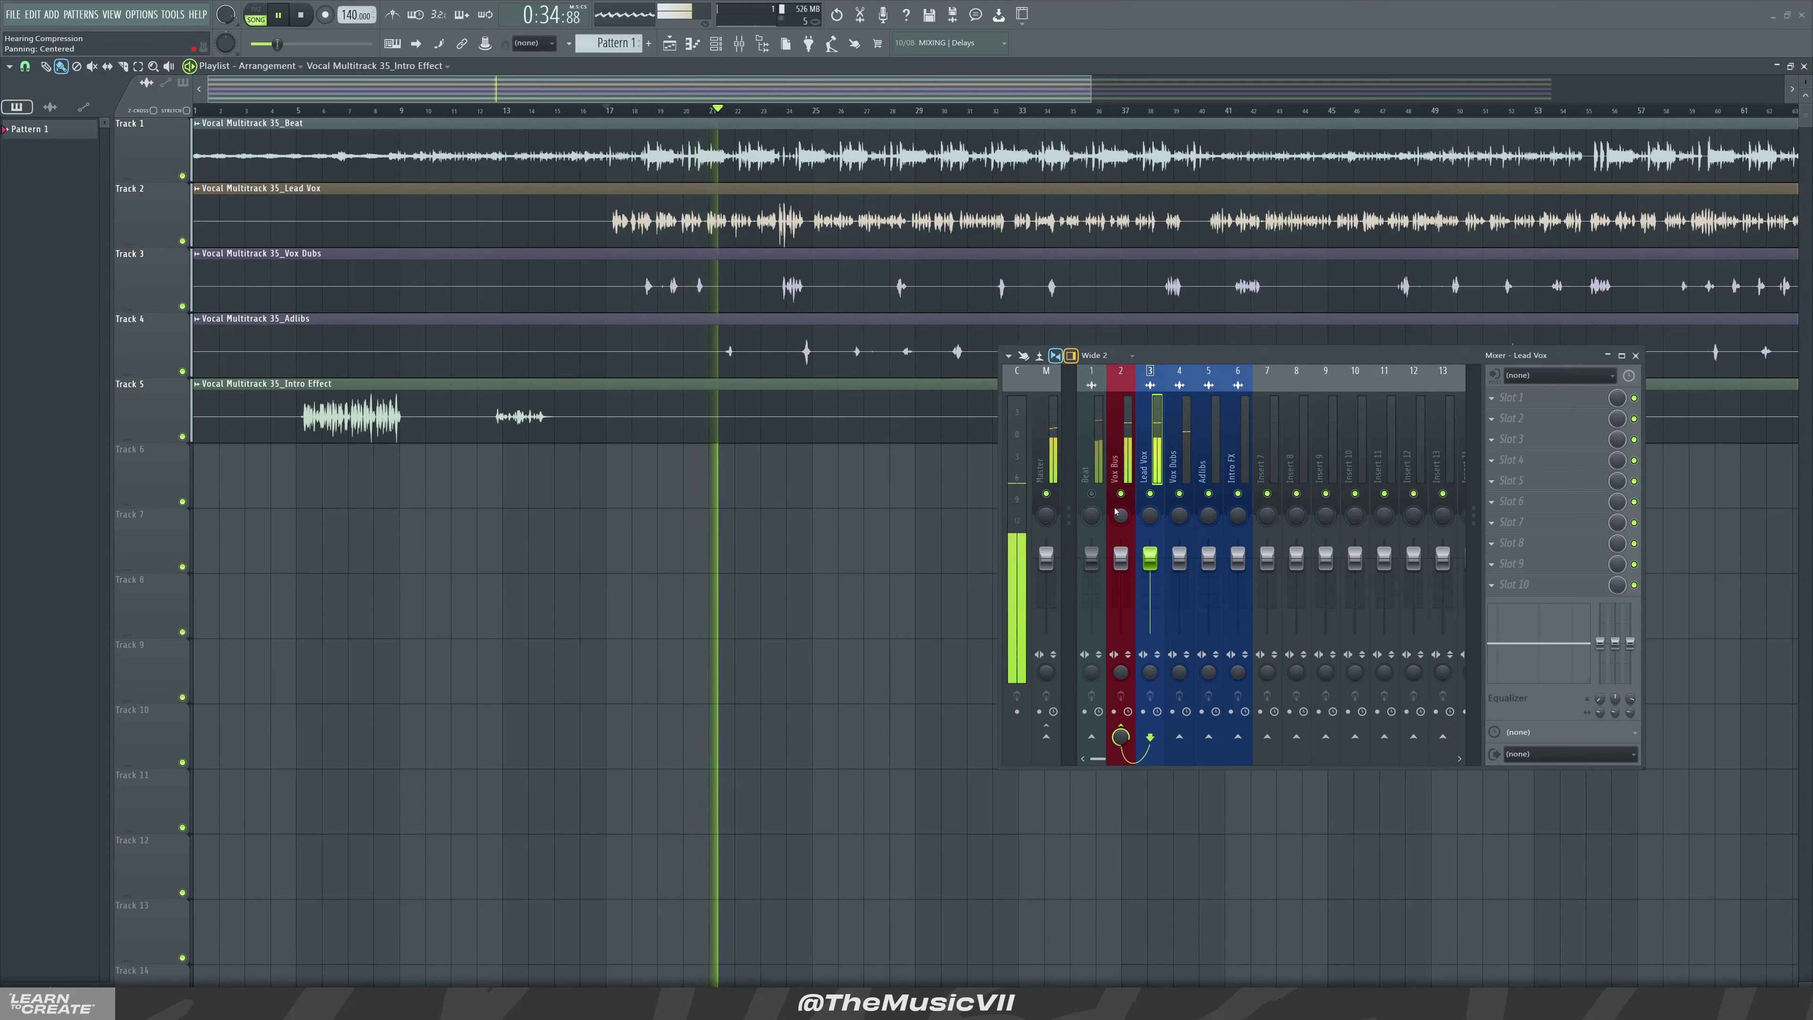
key("space")
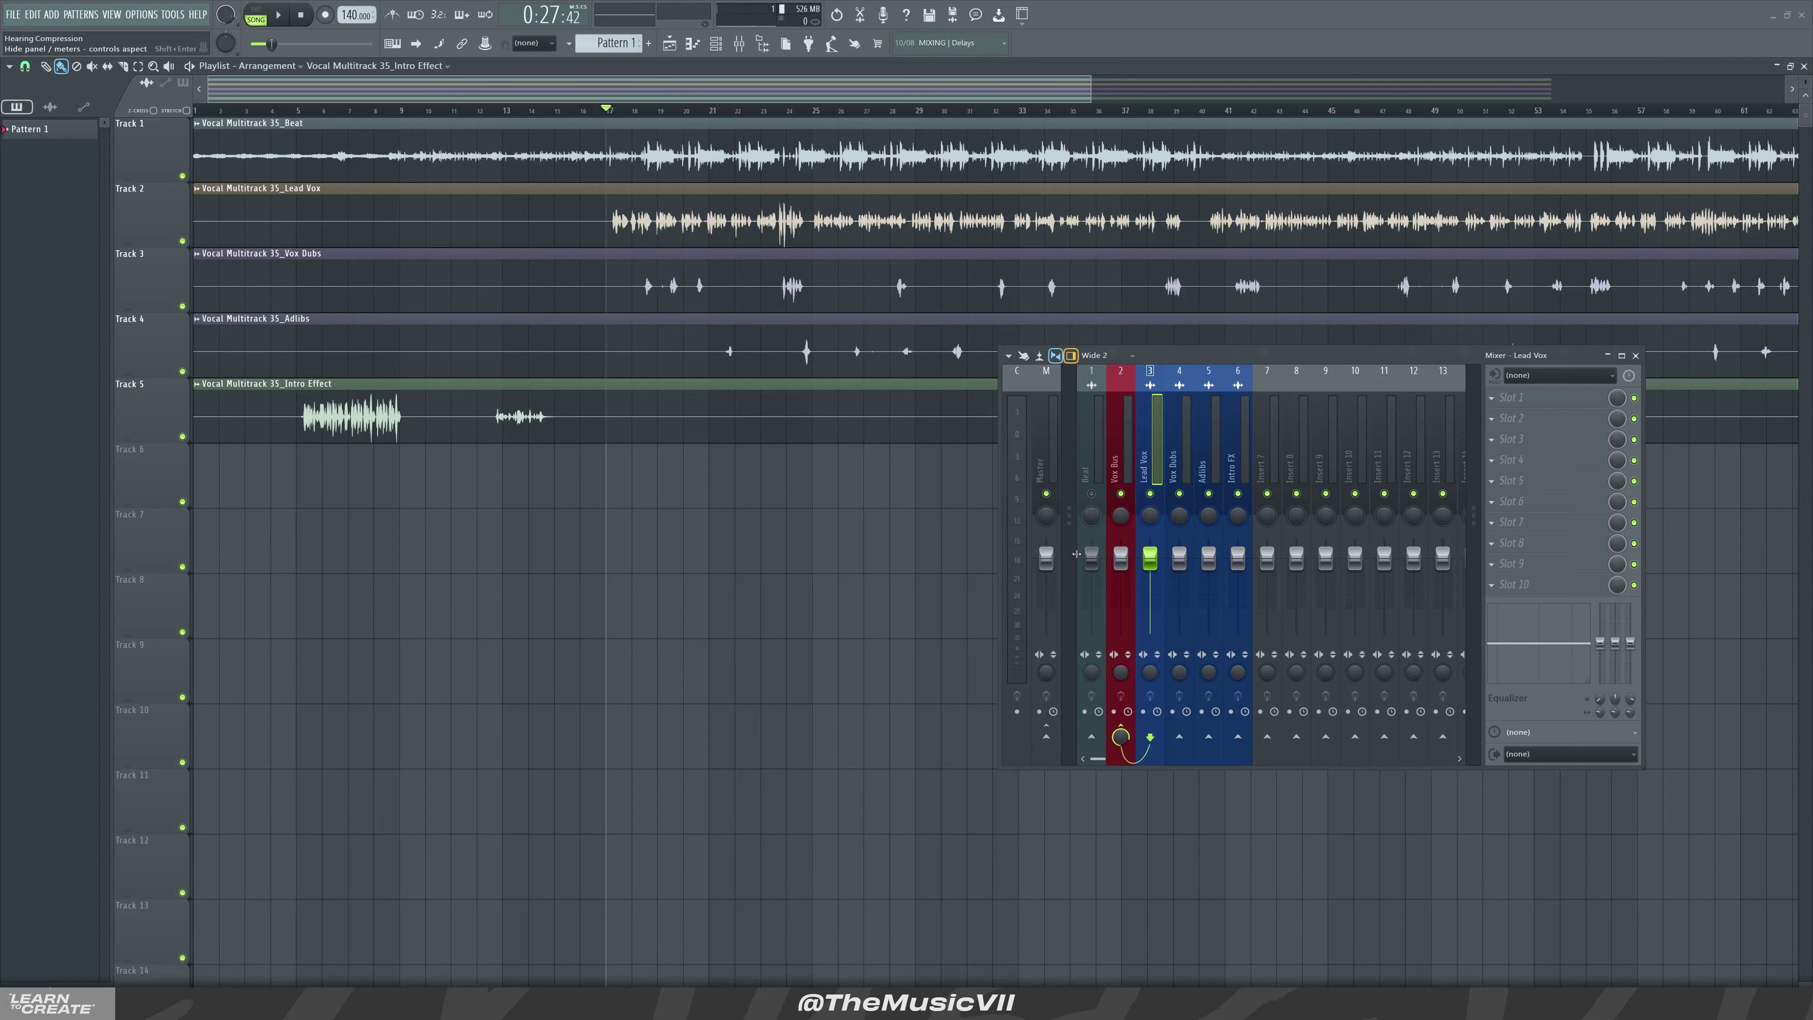
Load Fruity Limiter in the first effect slot of Lead Vox, then enlarge and reposition its window.
left_click(1512, 397)
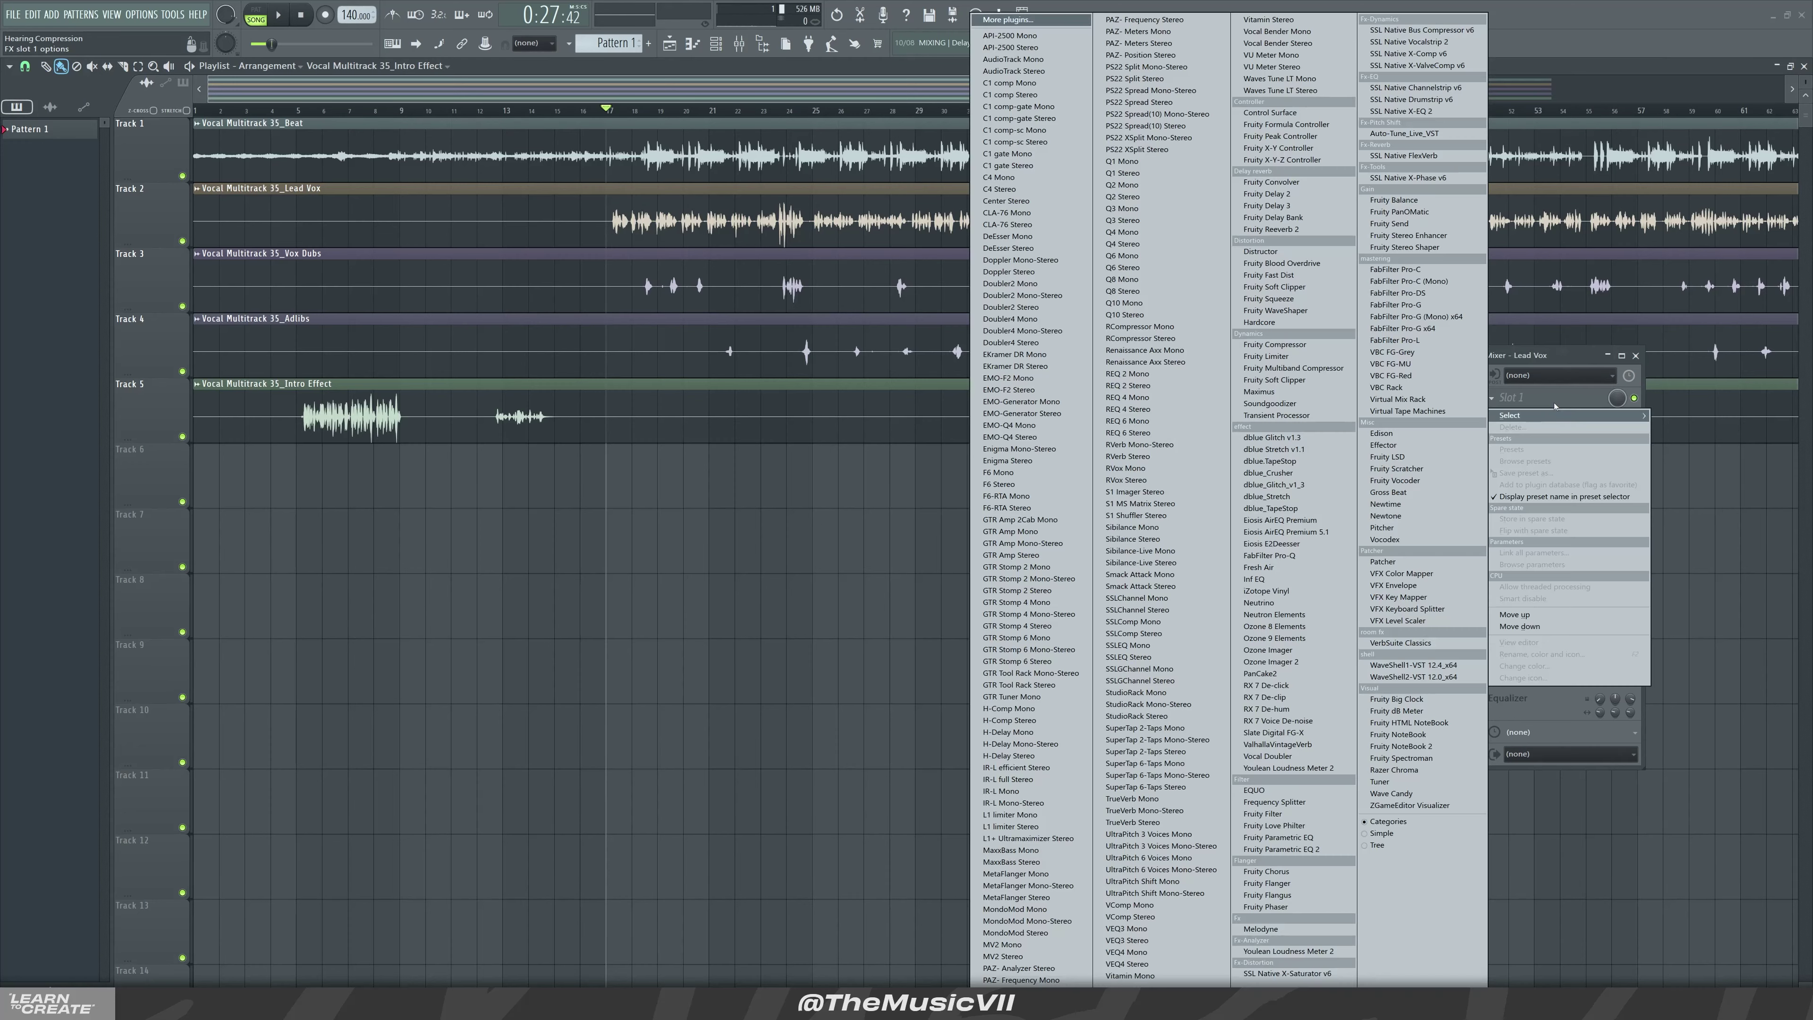
left_click(1296, 355)
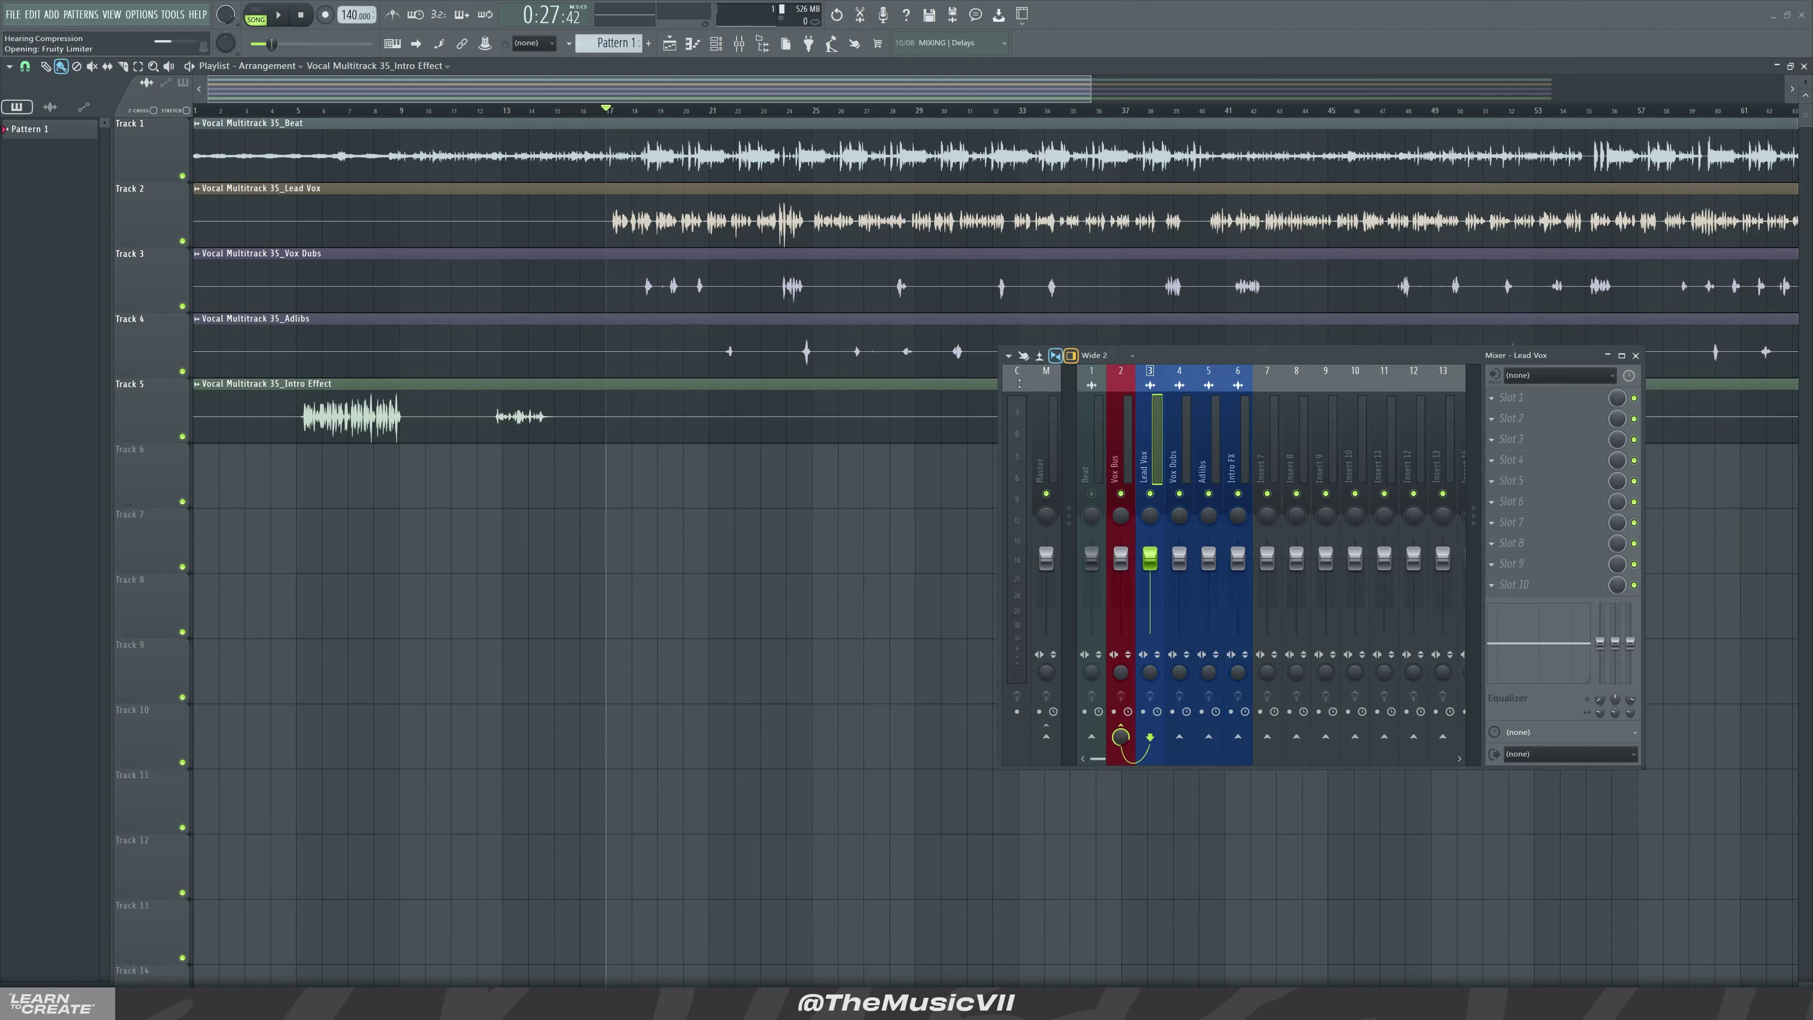
left_click_drag(623, 474, 526, 392)
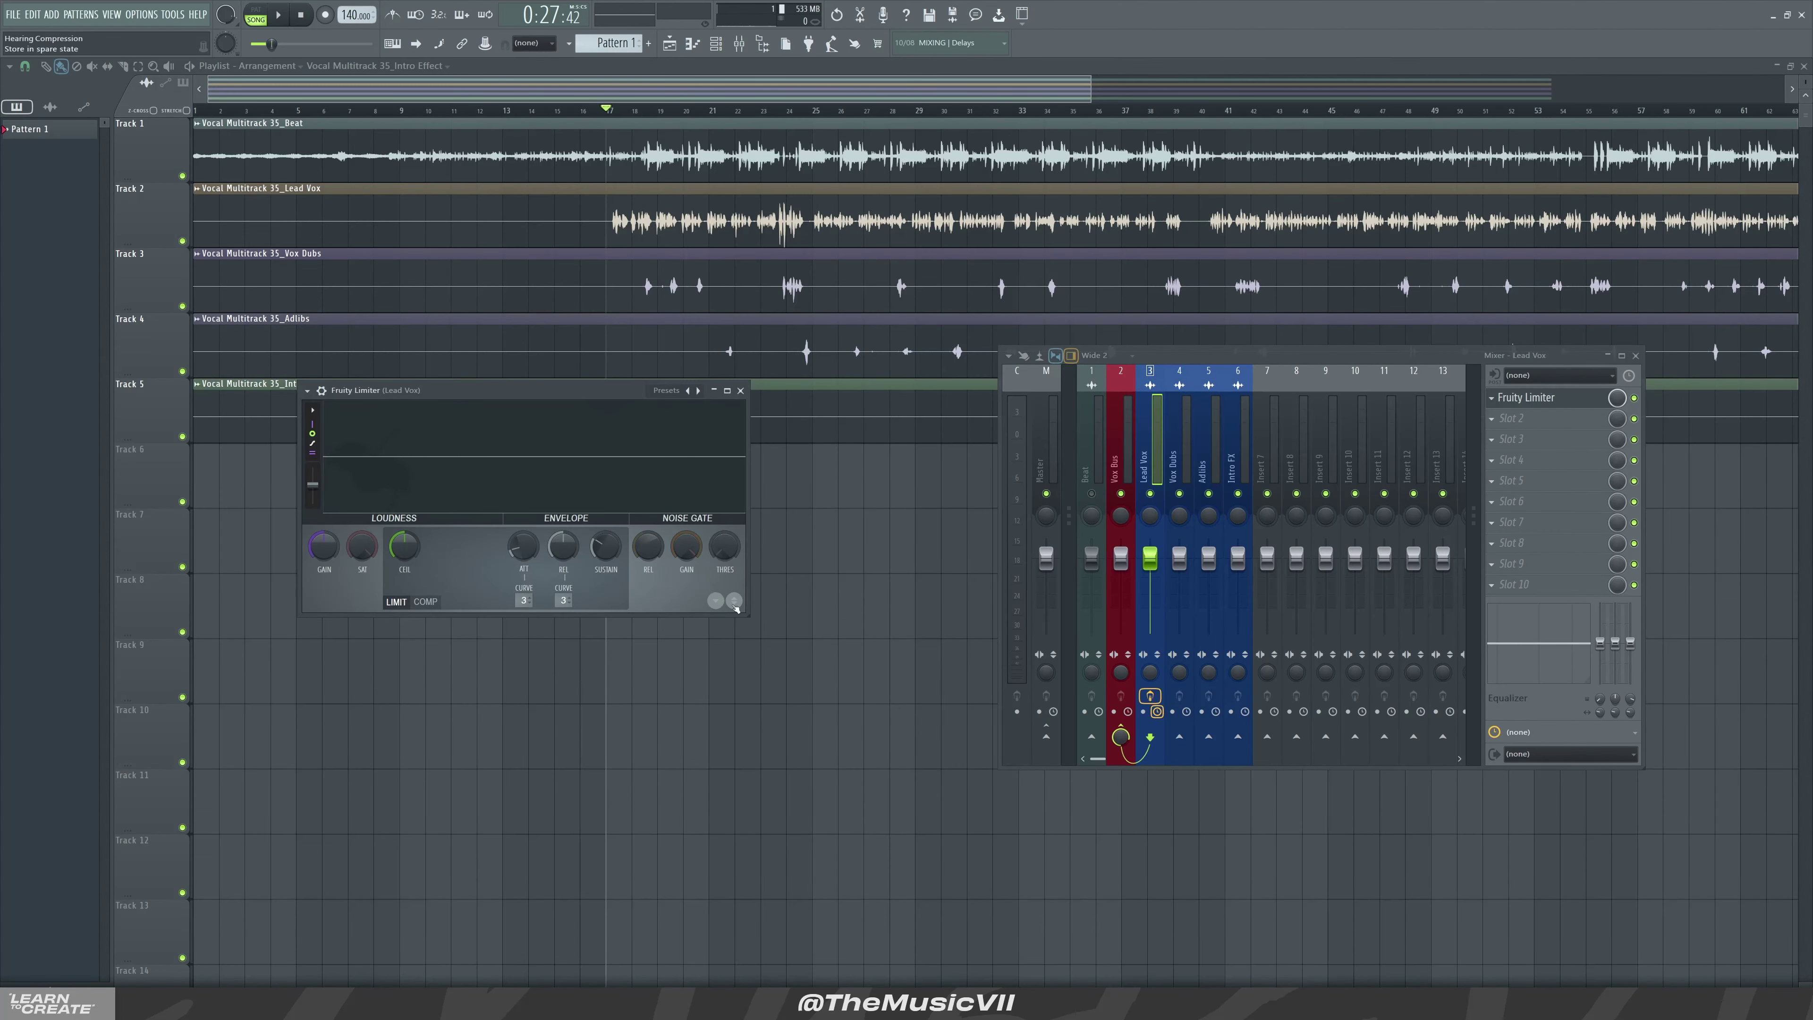
left_click_drag(749, 617, 933, 758)
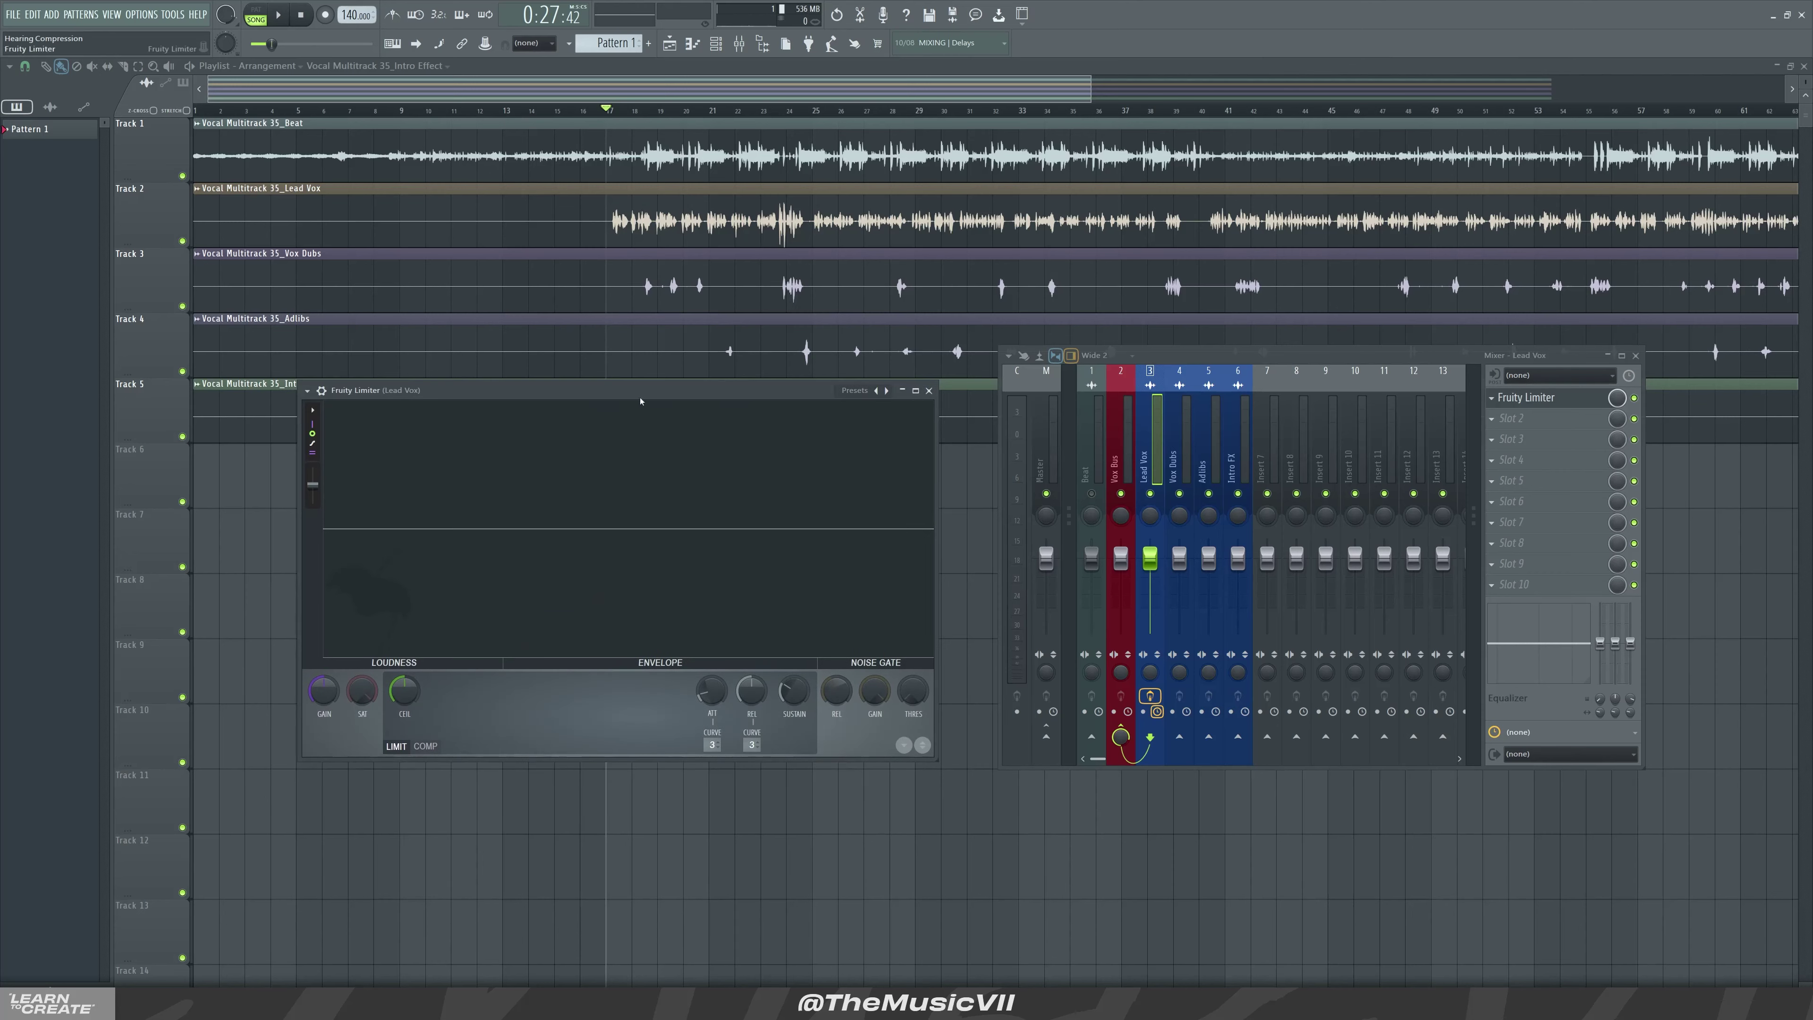
left_click_drag(616, 393, 587, 363)
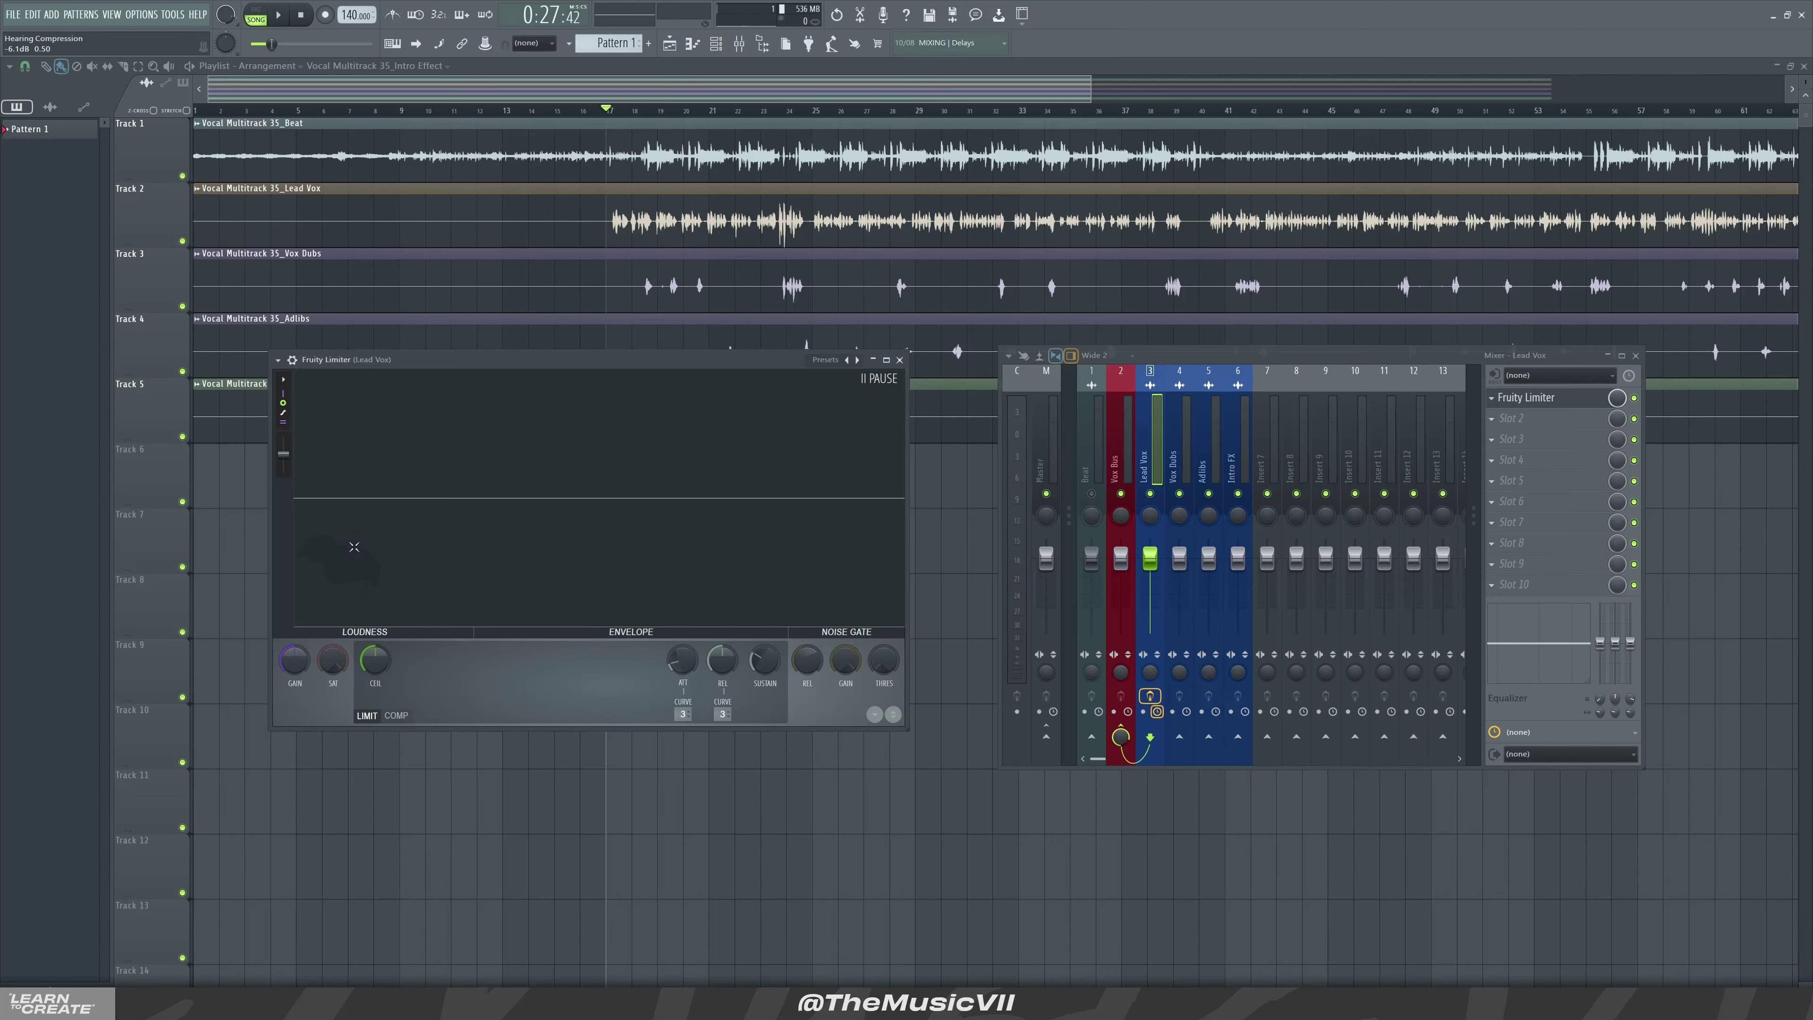
Solo the Lead Vox channel and play the vocal section through the limiter to view its waveform.
key("space")
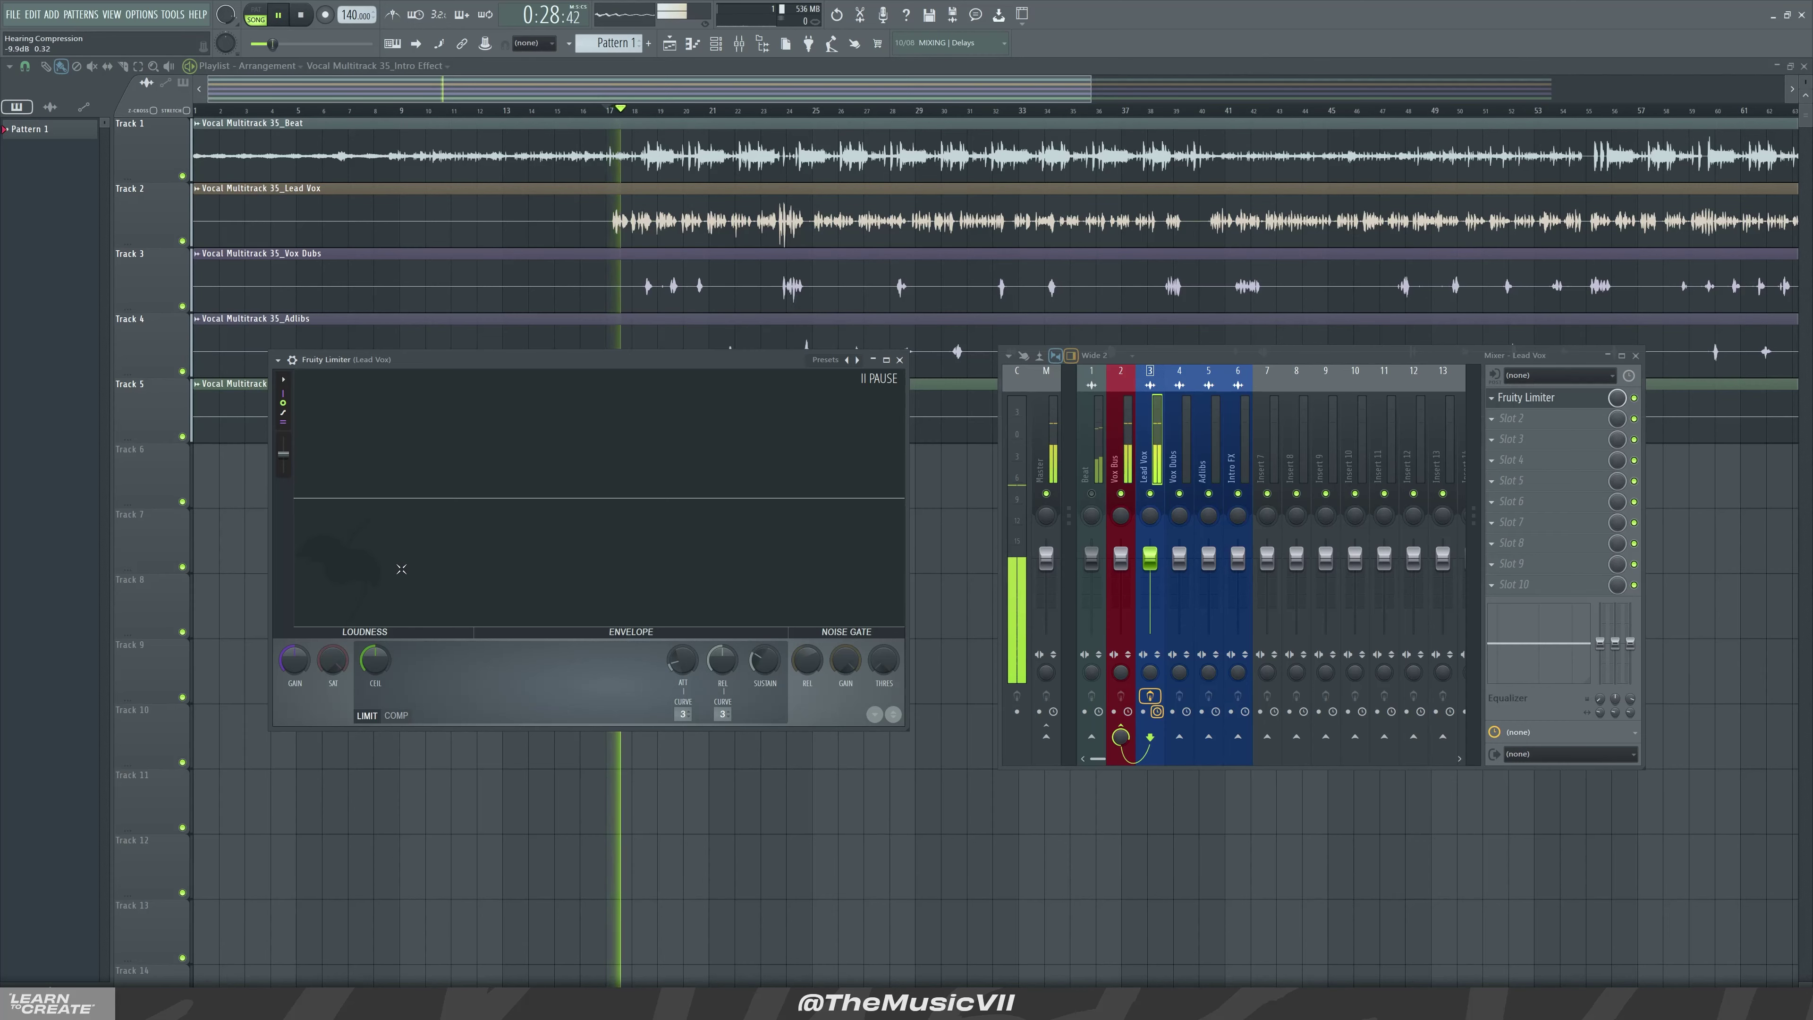
key("space")
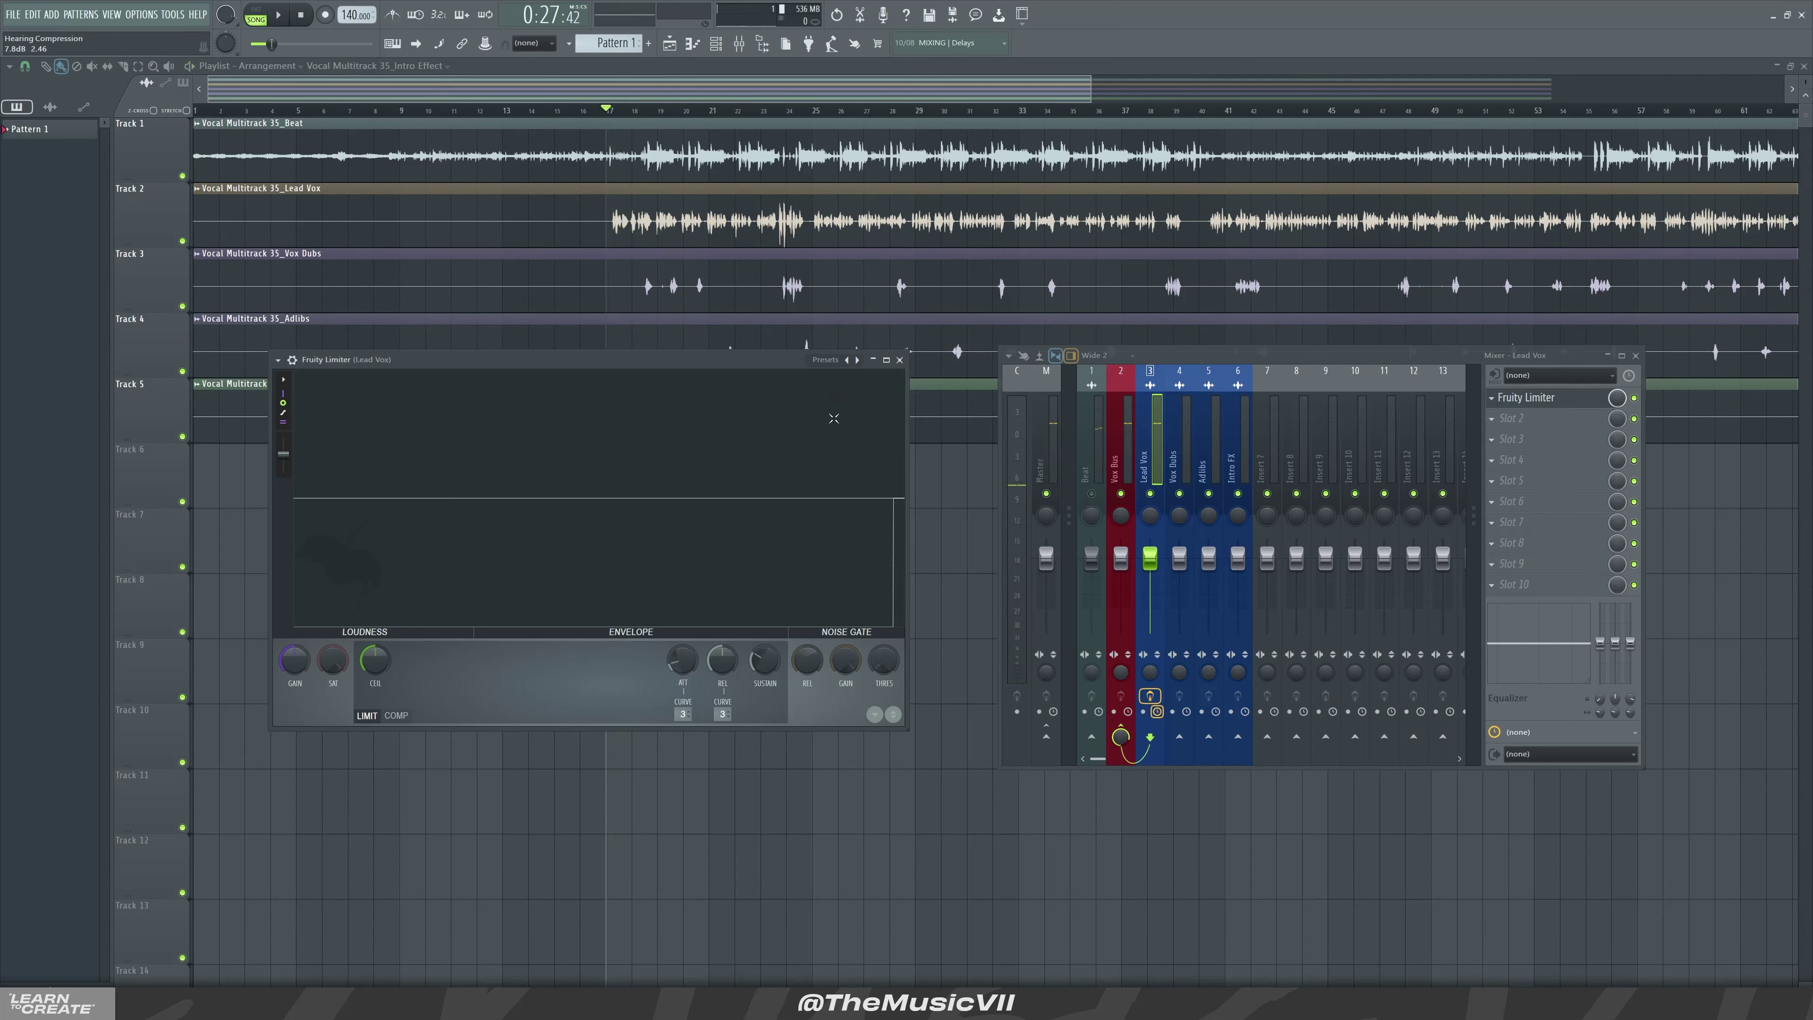
key("space")
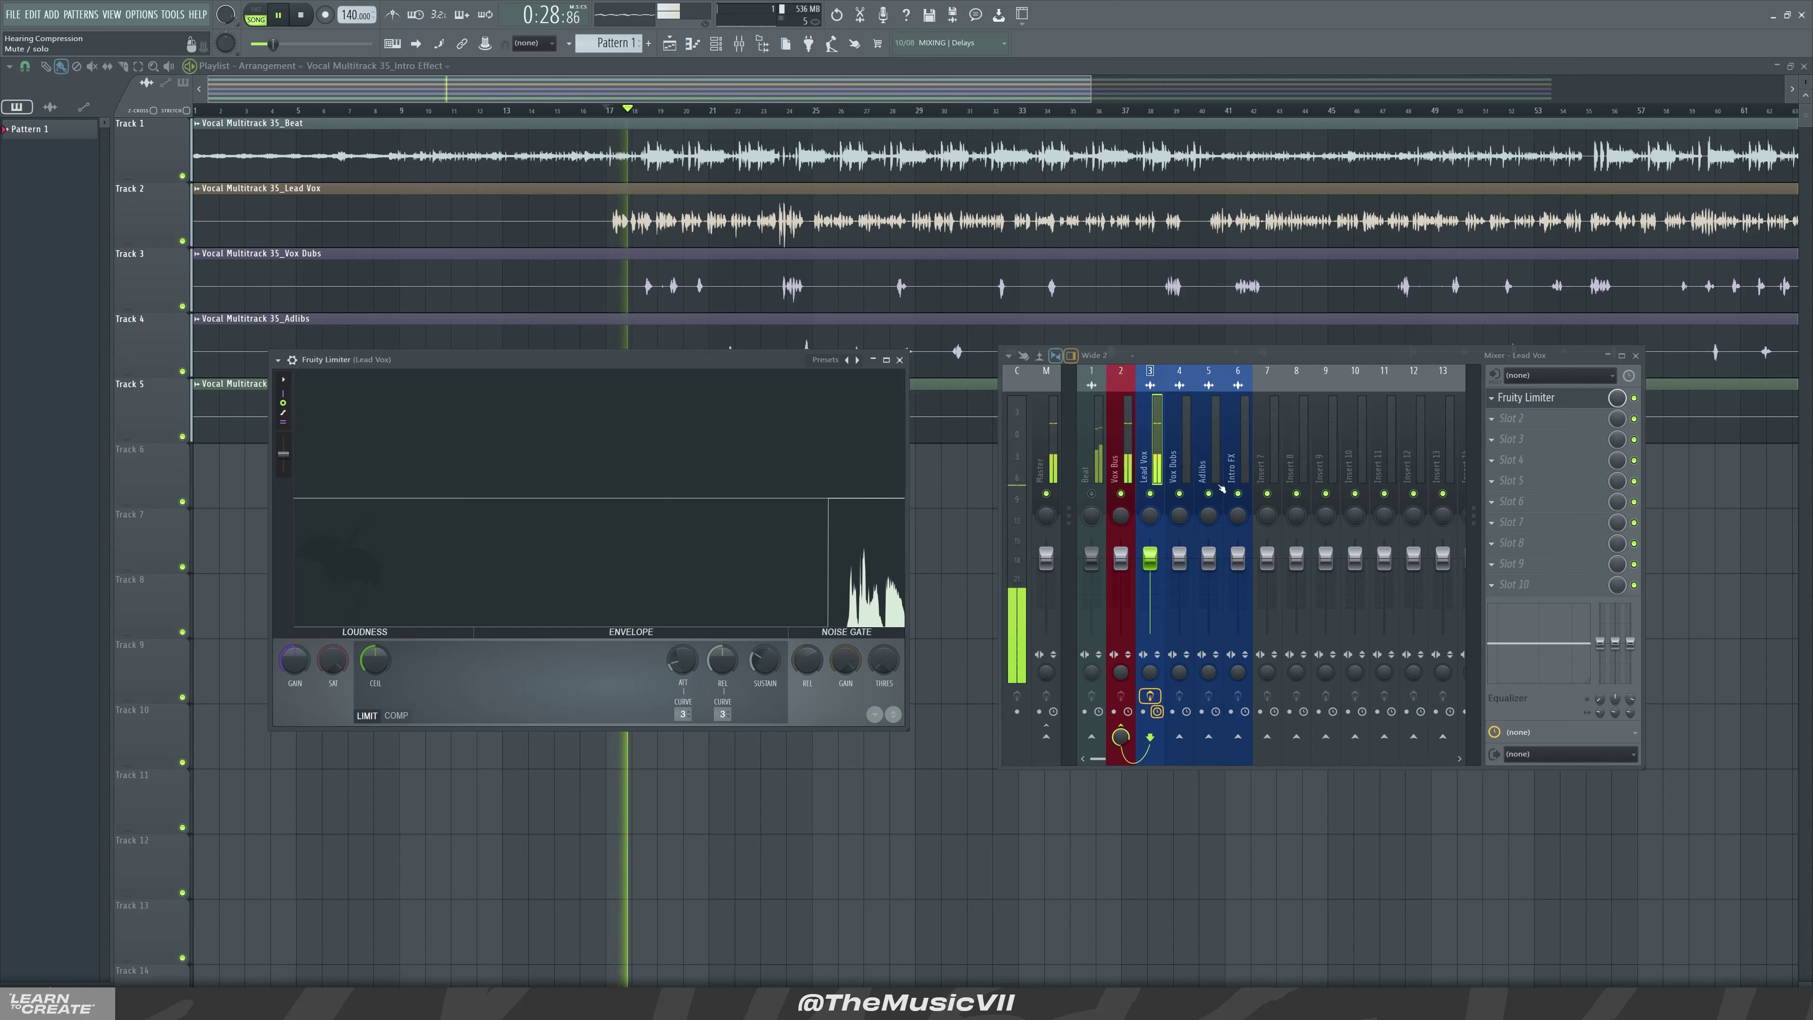
key("space")
right_click(1151, 494)
key("space")
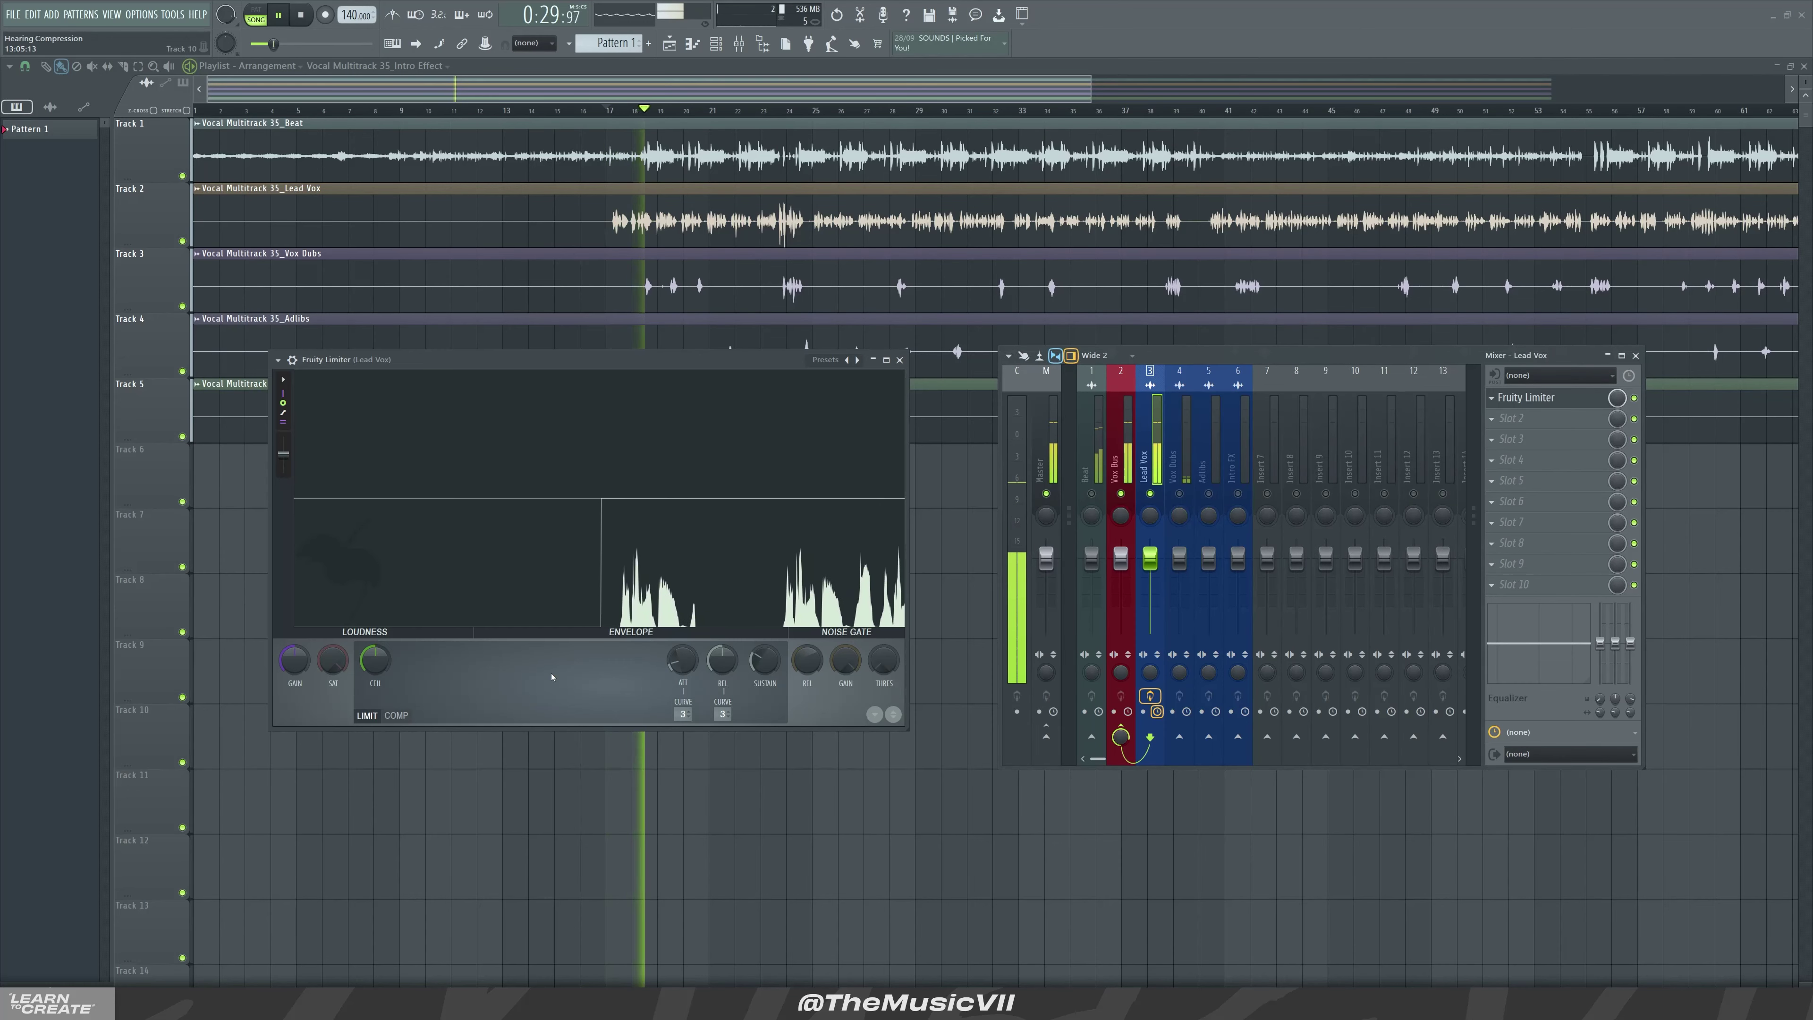
key("space")
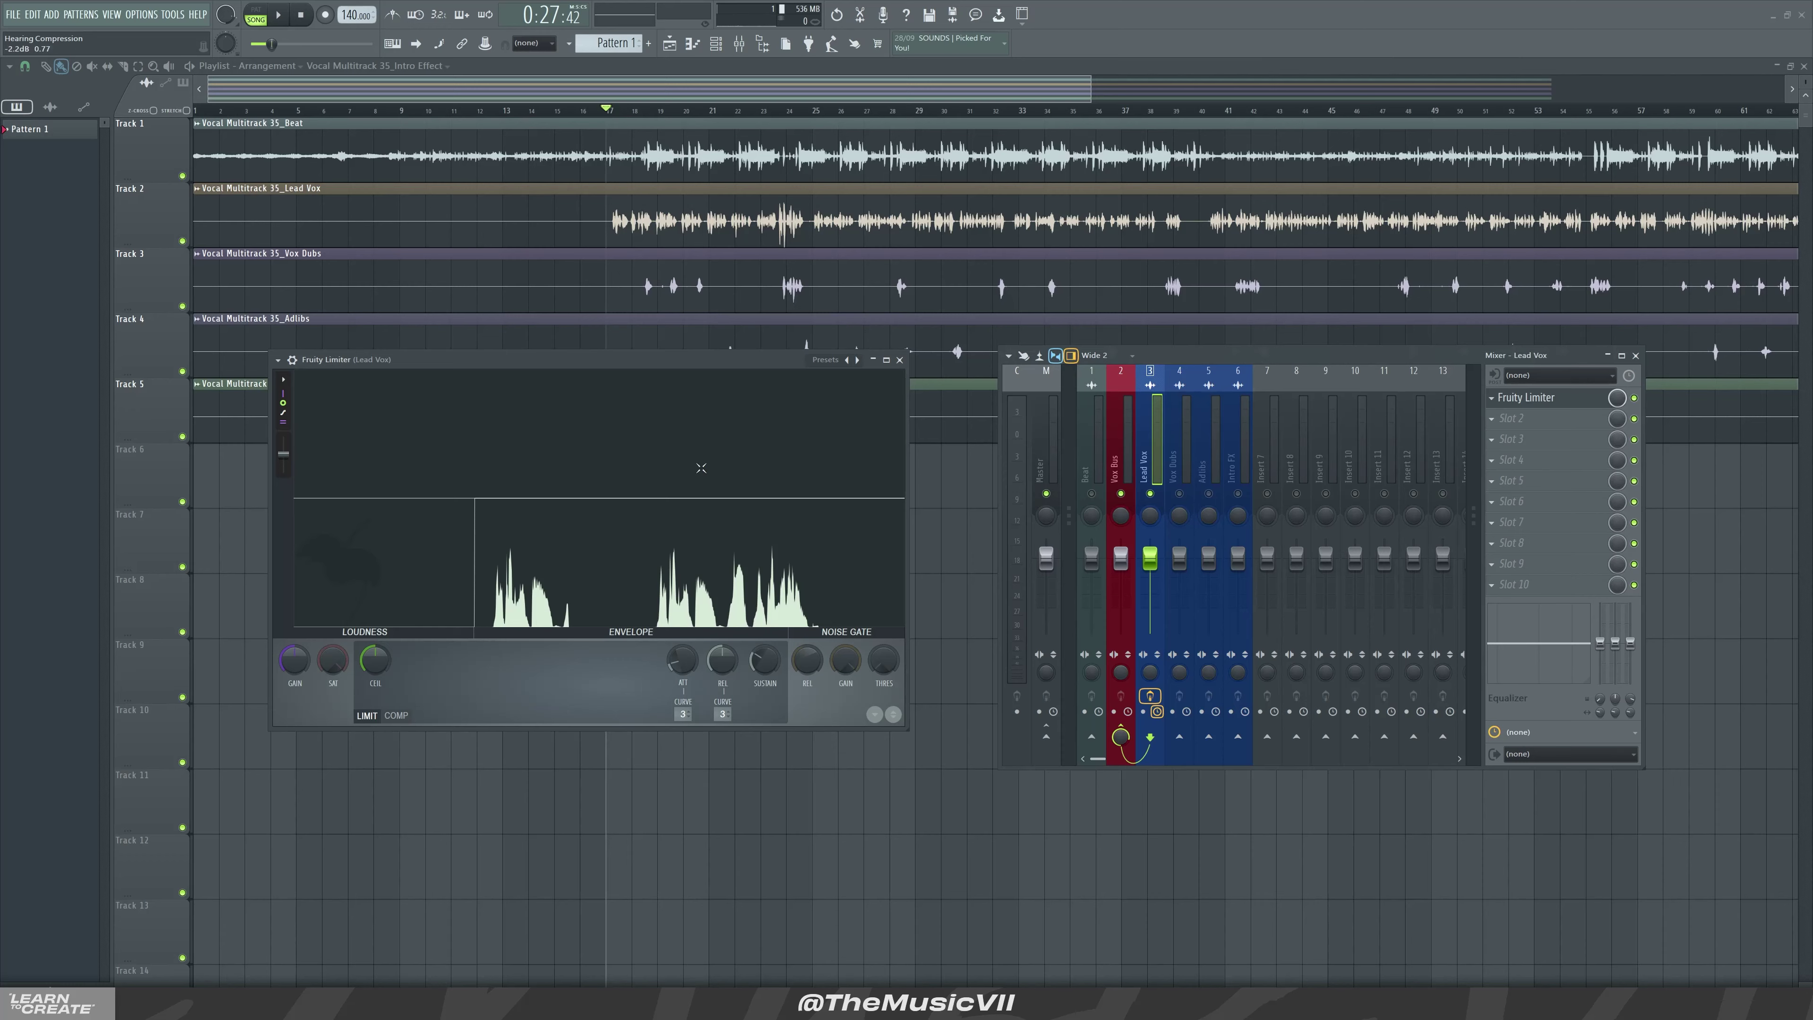
key("space")
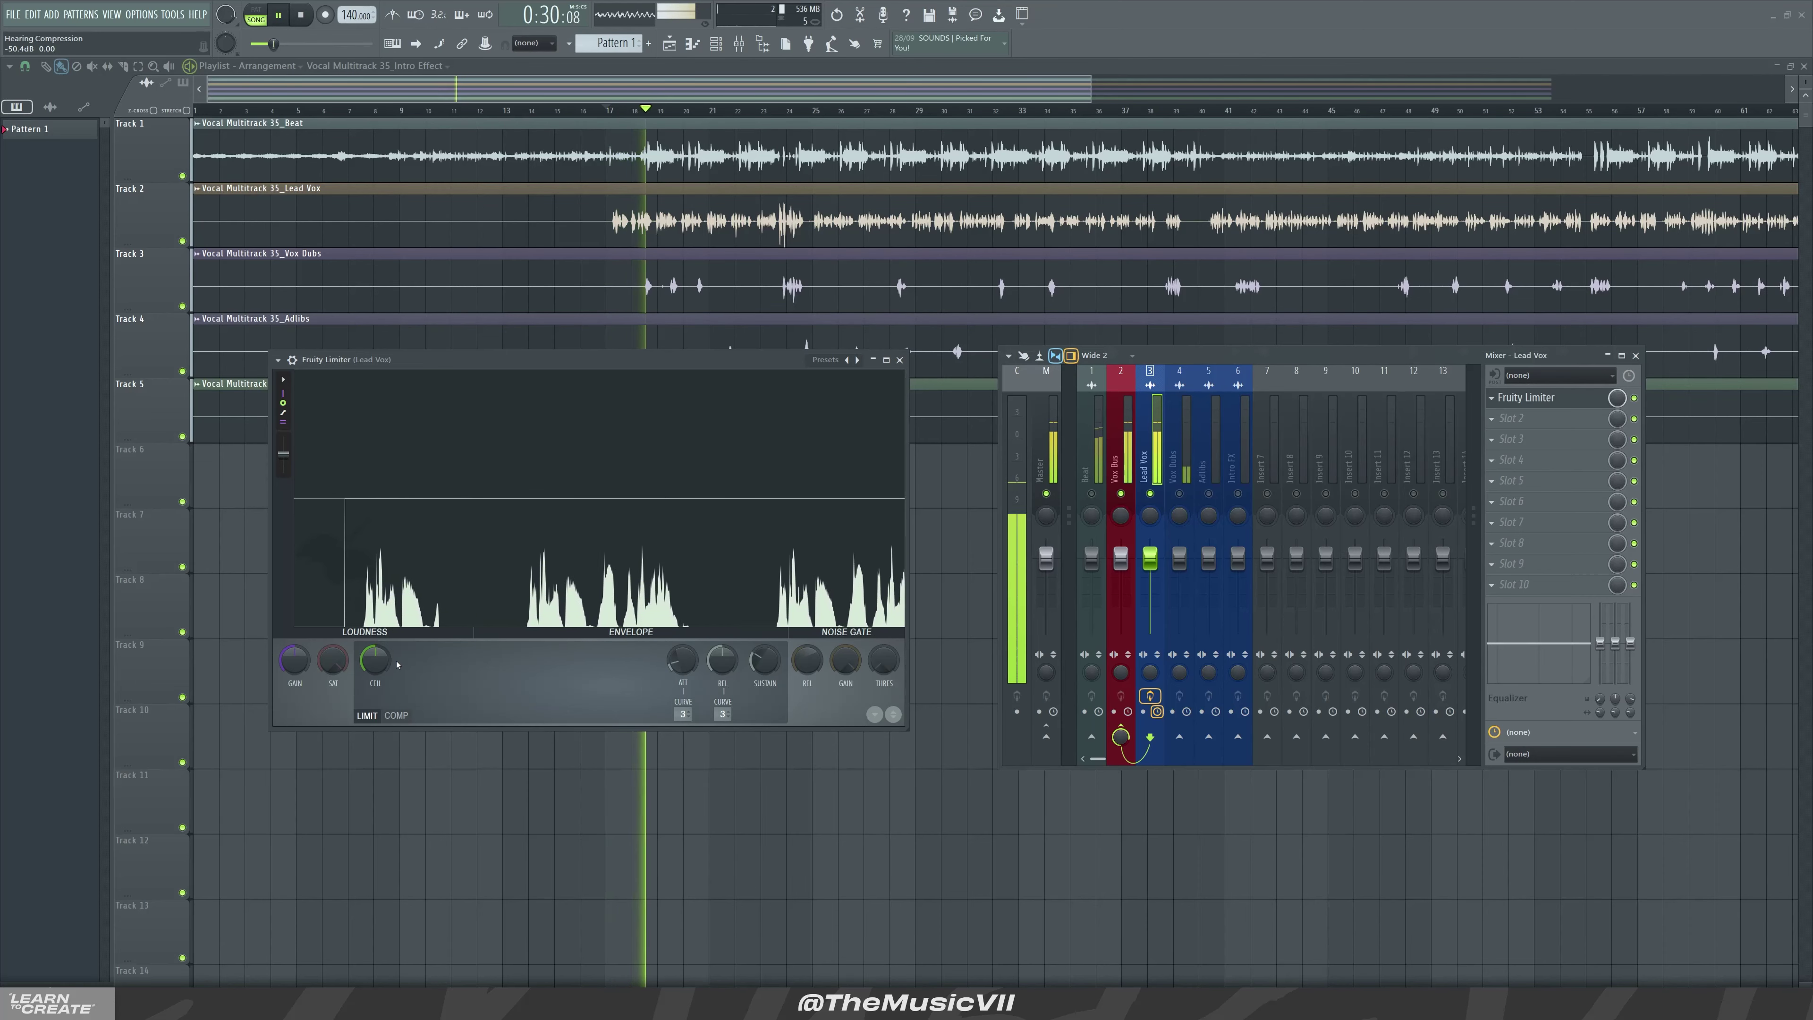
key("space")
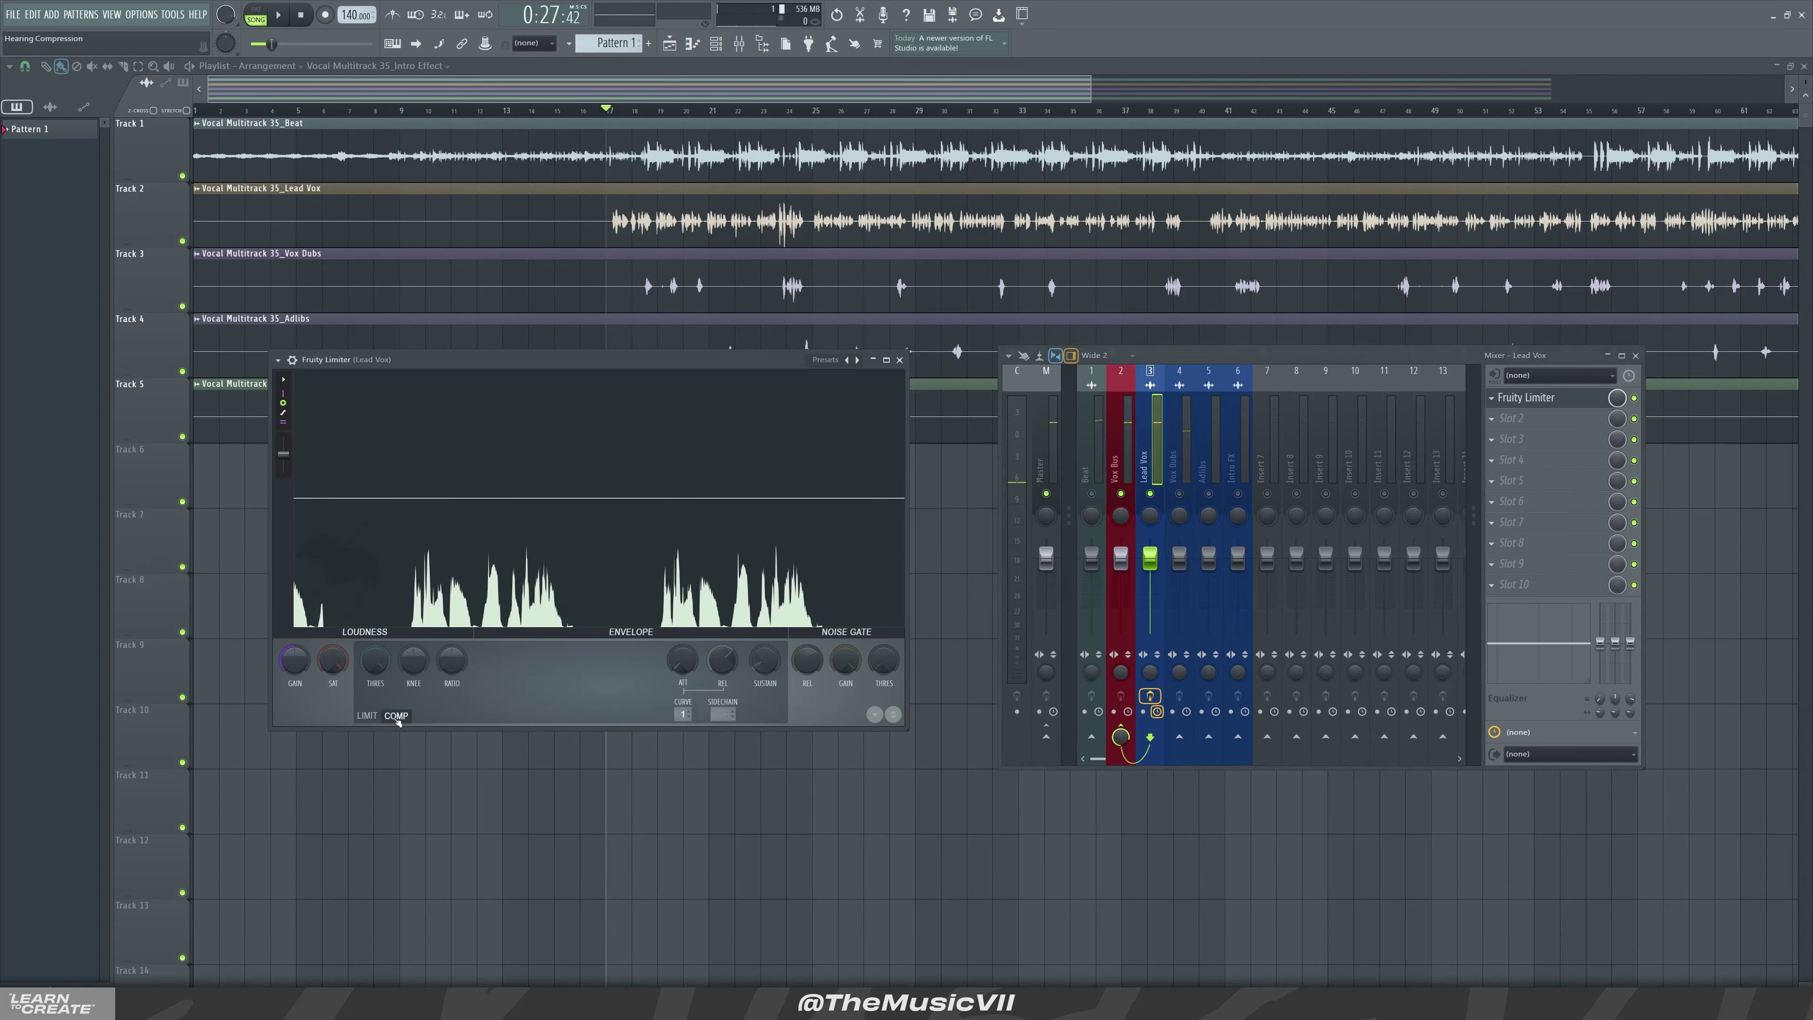
Switch Fruity Limiter to compressor mode and lower the threshold to about -20.4 dB, auditioning the vocal.
left_click(396, 715)
left_click_drag(378, 658, 378, 724)
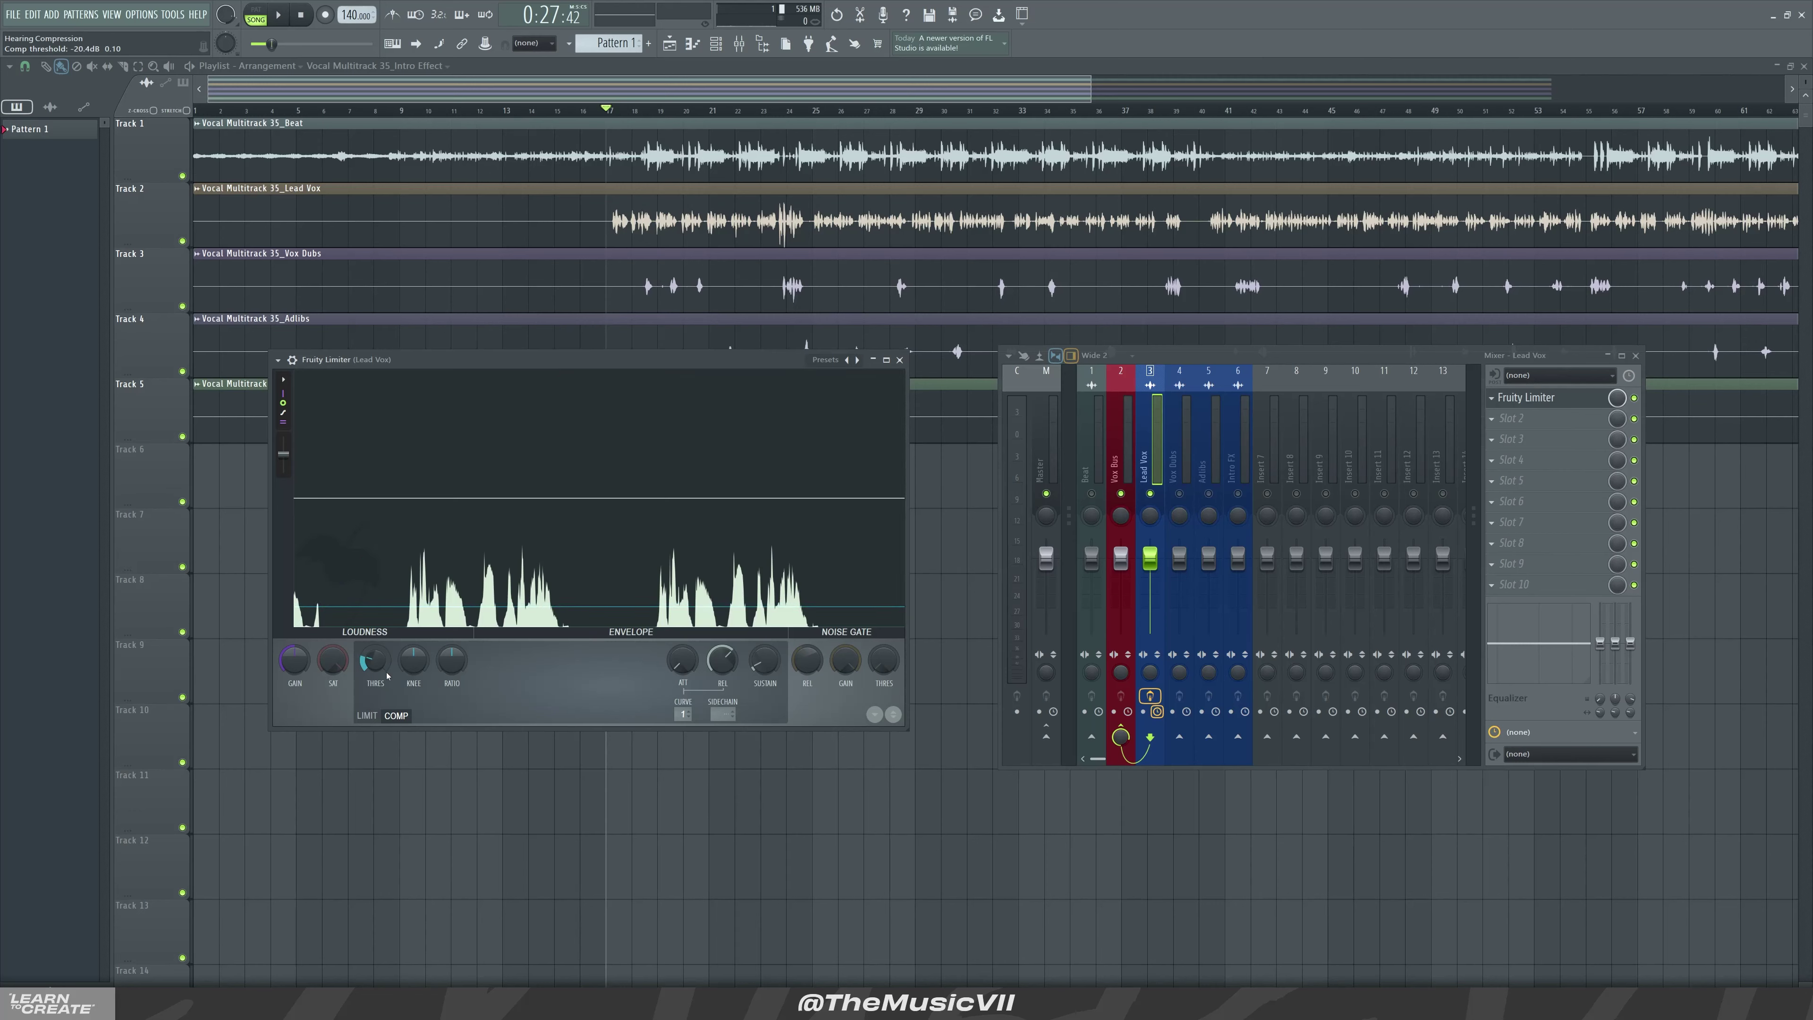
key("space")
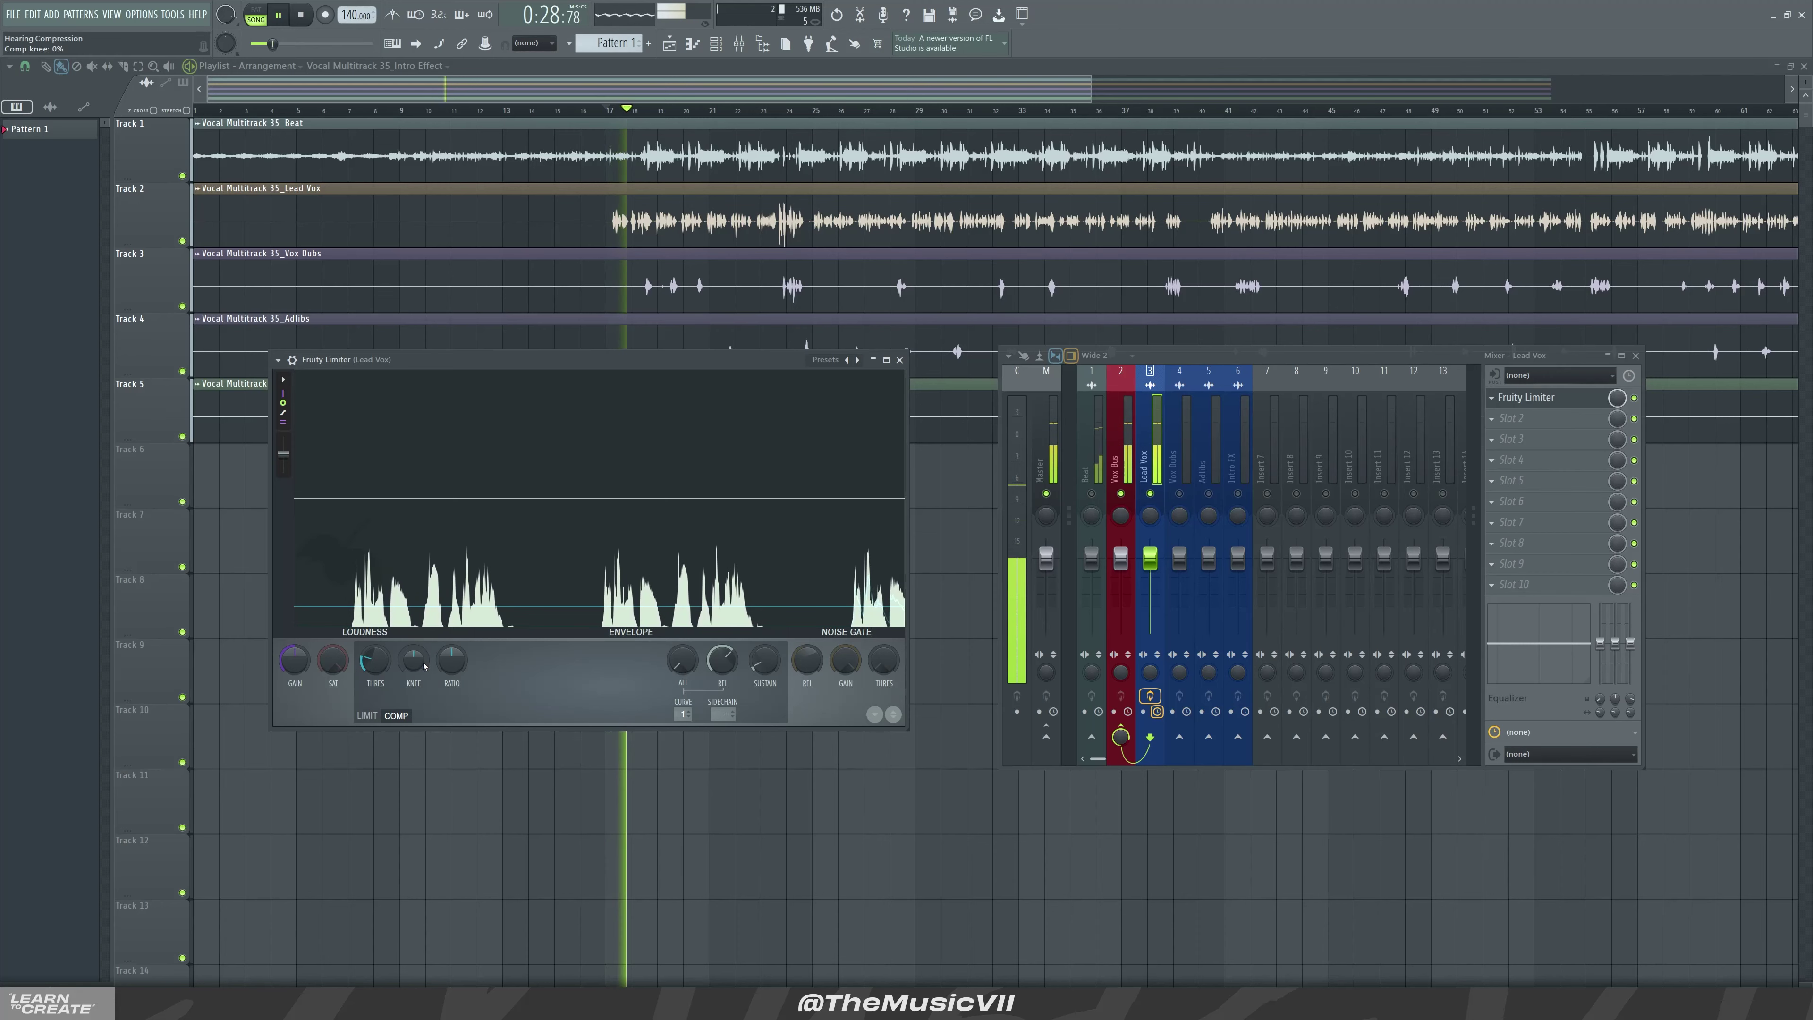
key("space")
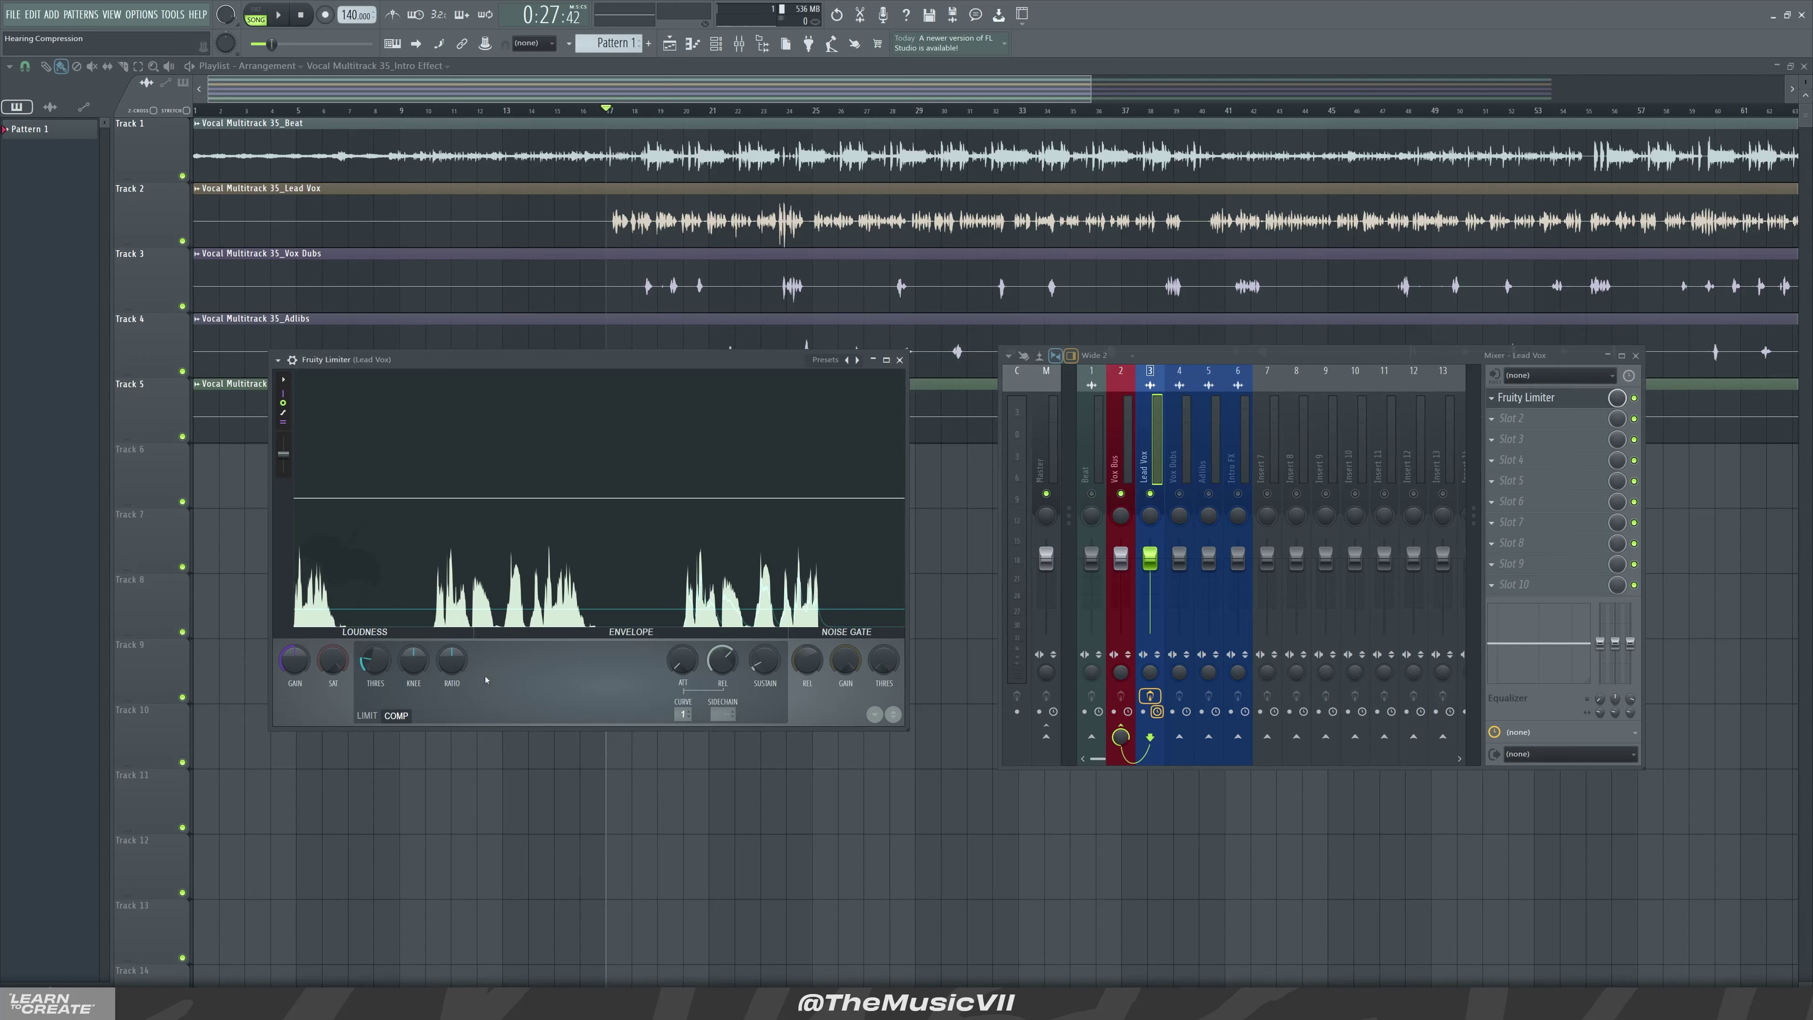
key("space")
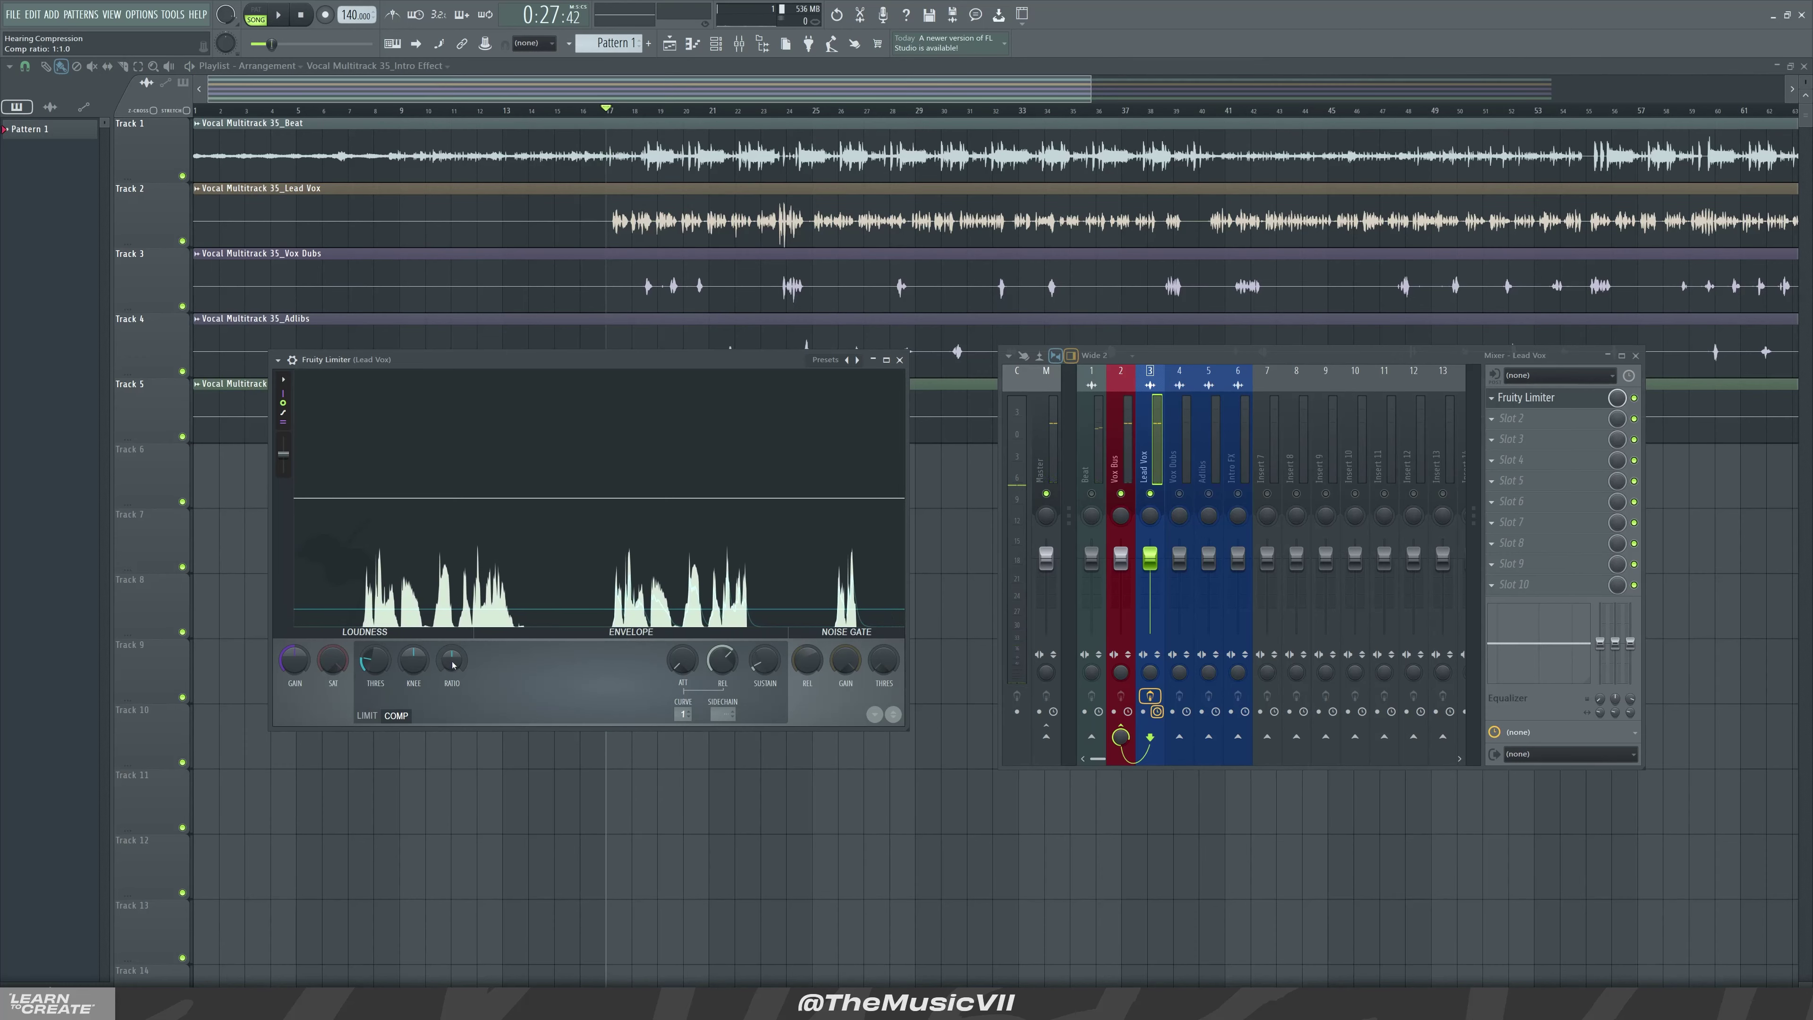
left_click_drag(375, 660, 375, 666)
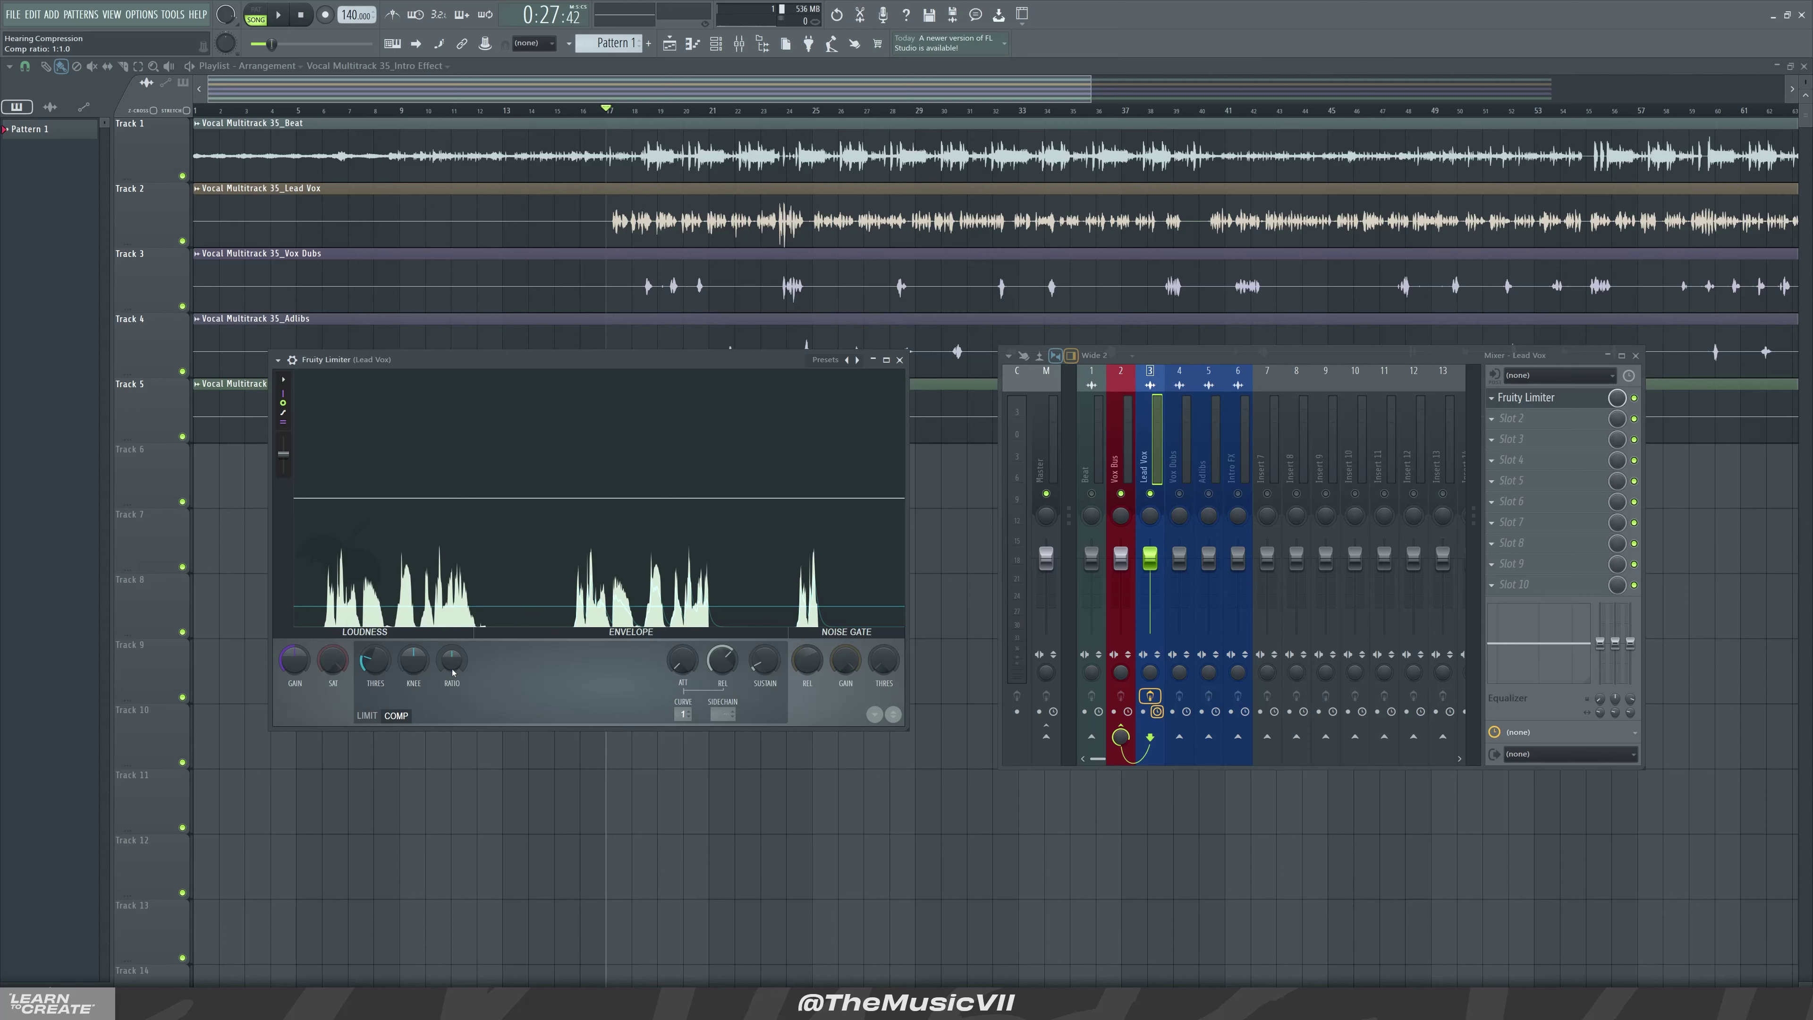
Raise the compressor ratio to 1.3:1 while the vocal plays.
key("space")
left_click_drag(454, 652, 454, 632)
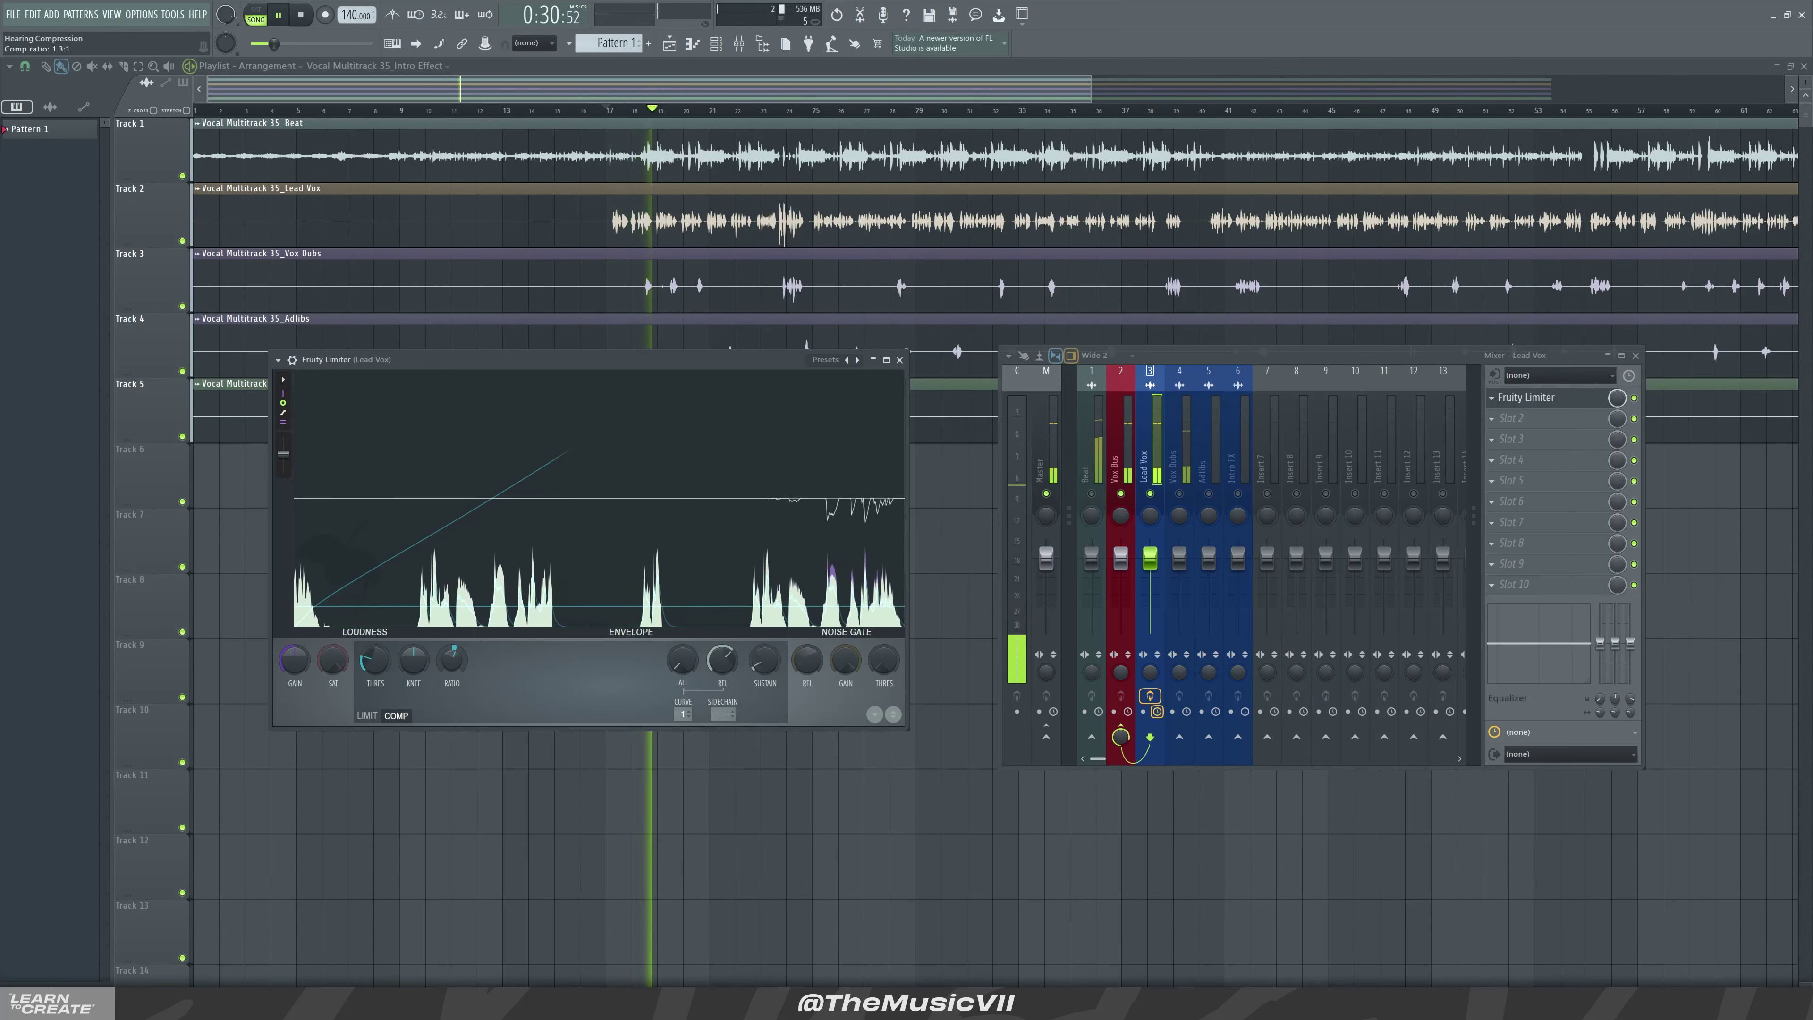
key("space")
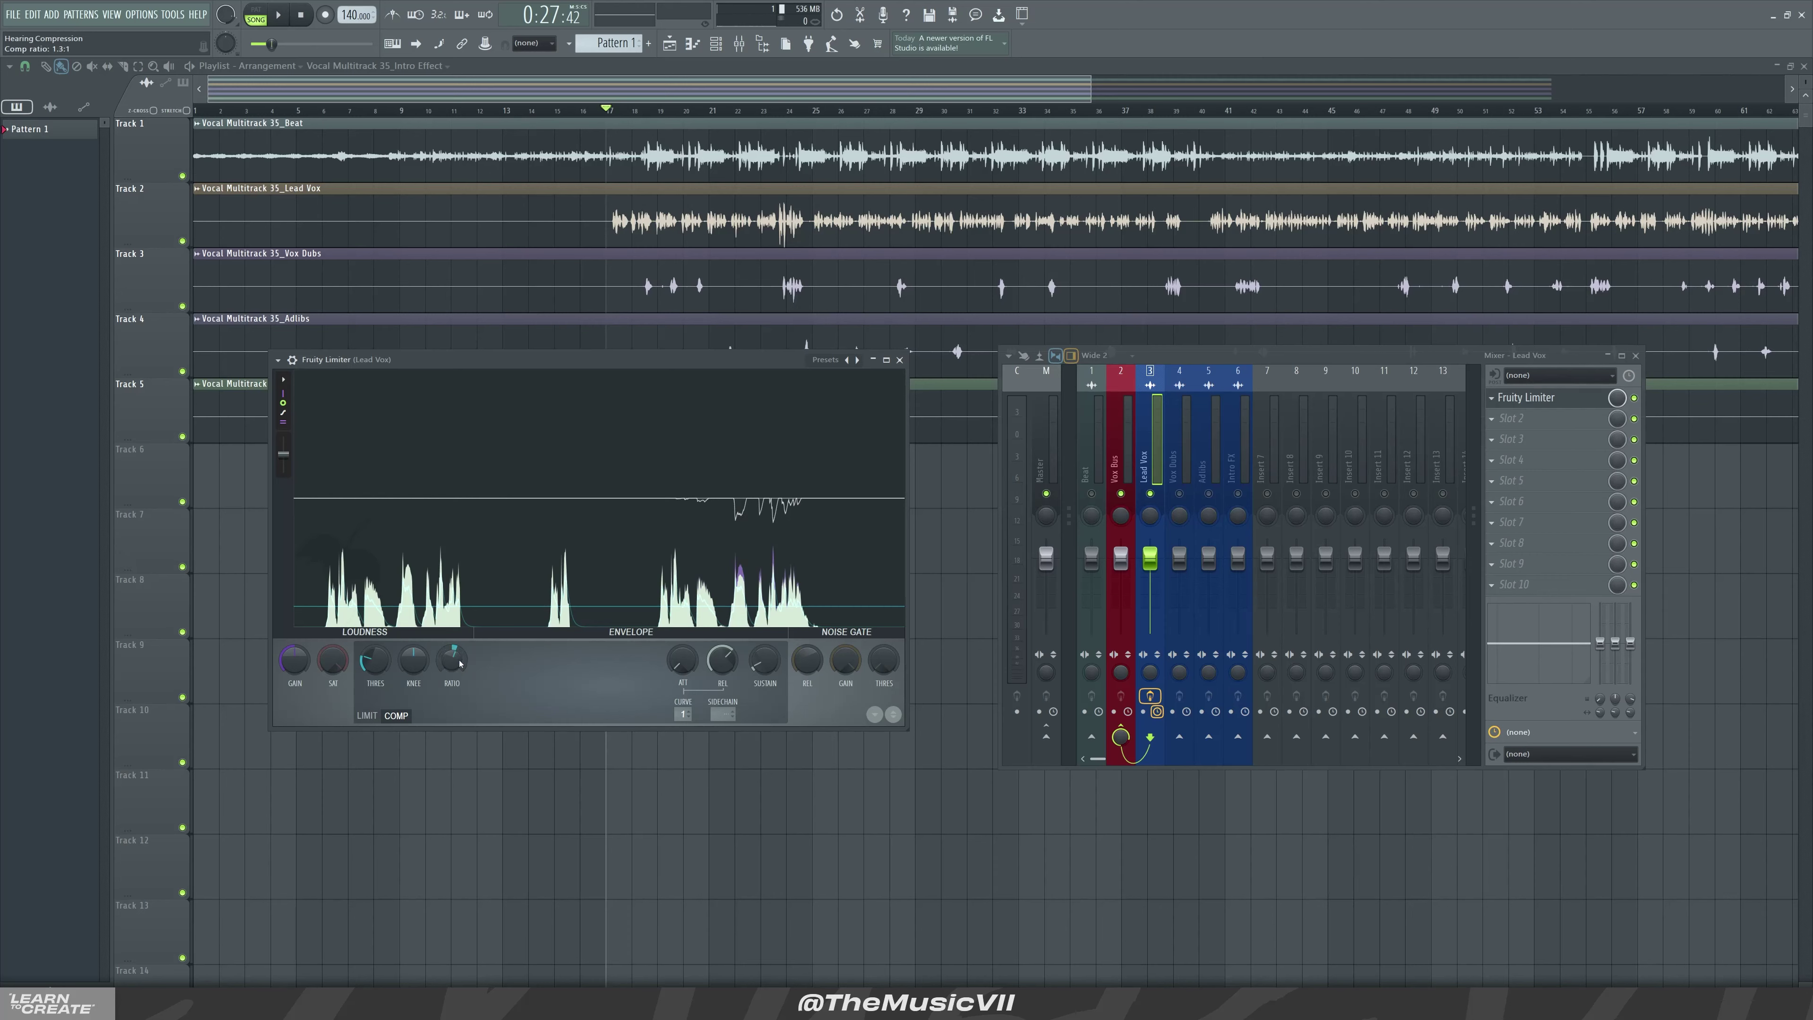
Raise the compressor ratio to 20.0:1 and play the vocal section with this extreme compression.
key("space")
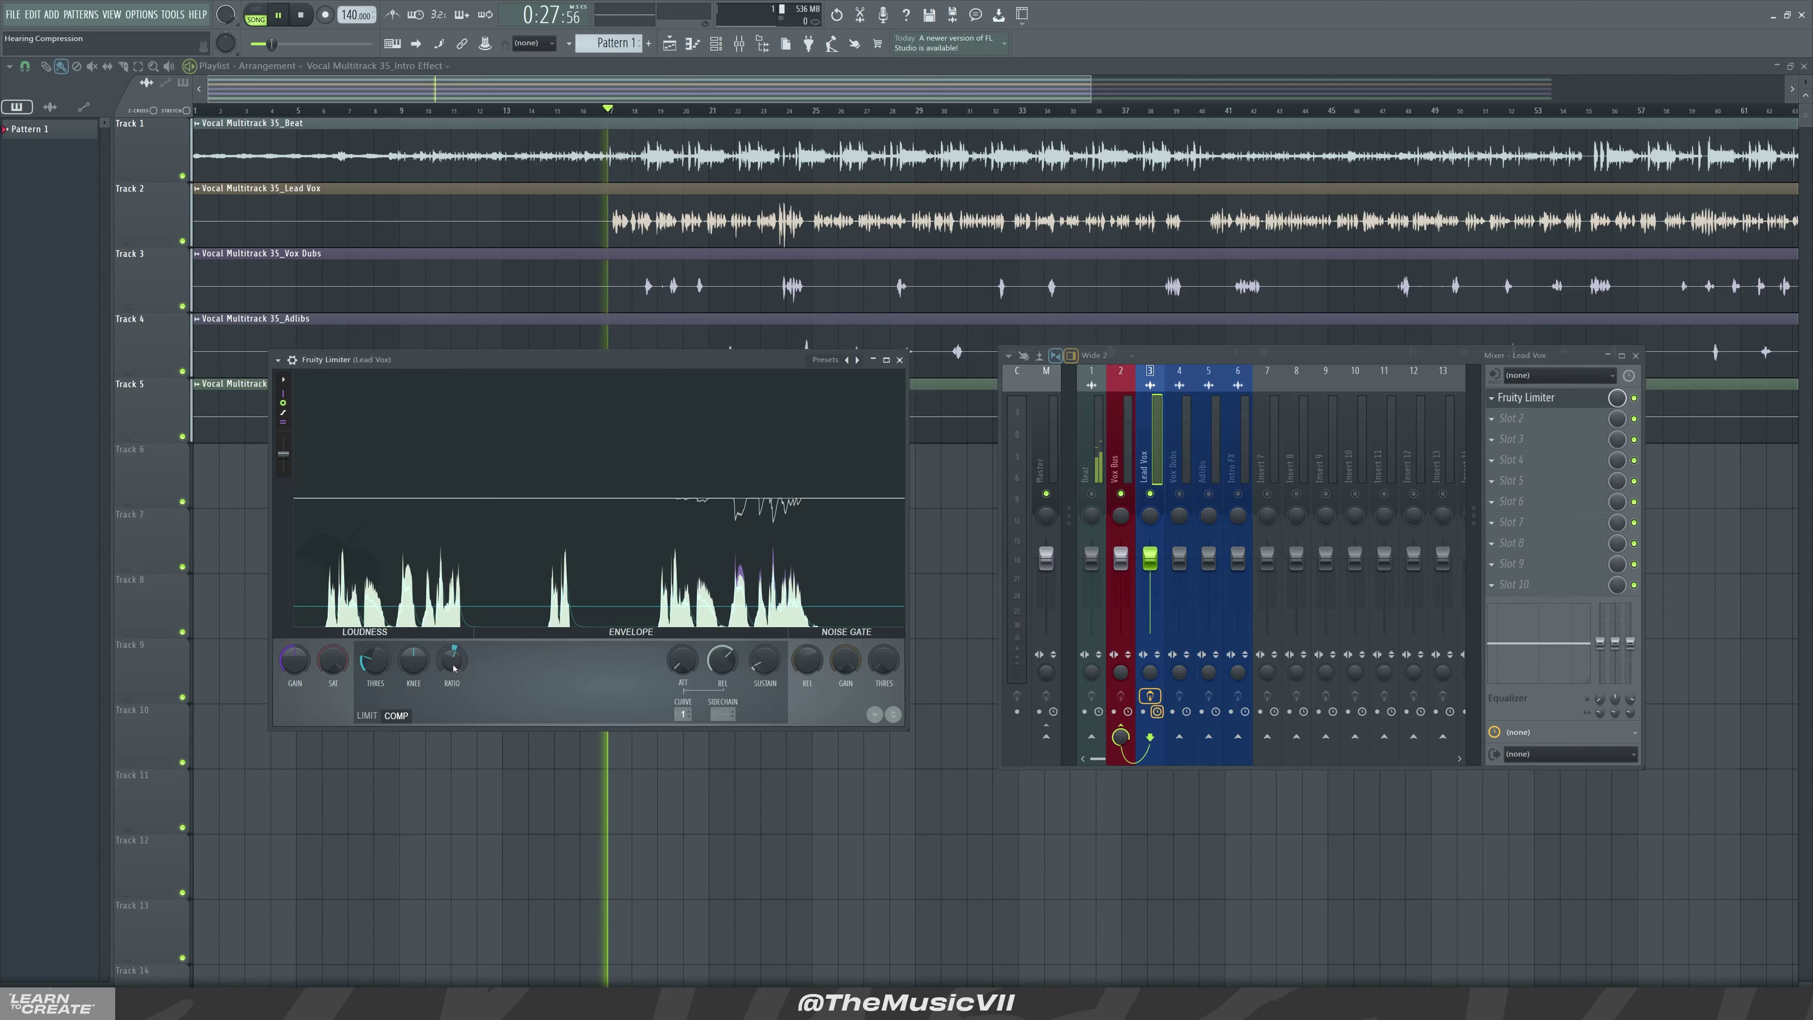
left_click_drag(456, 665, 454, 621)
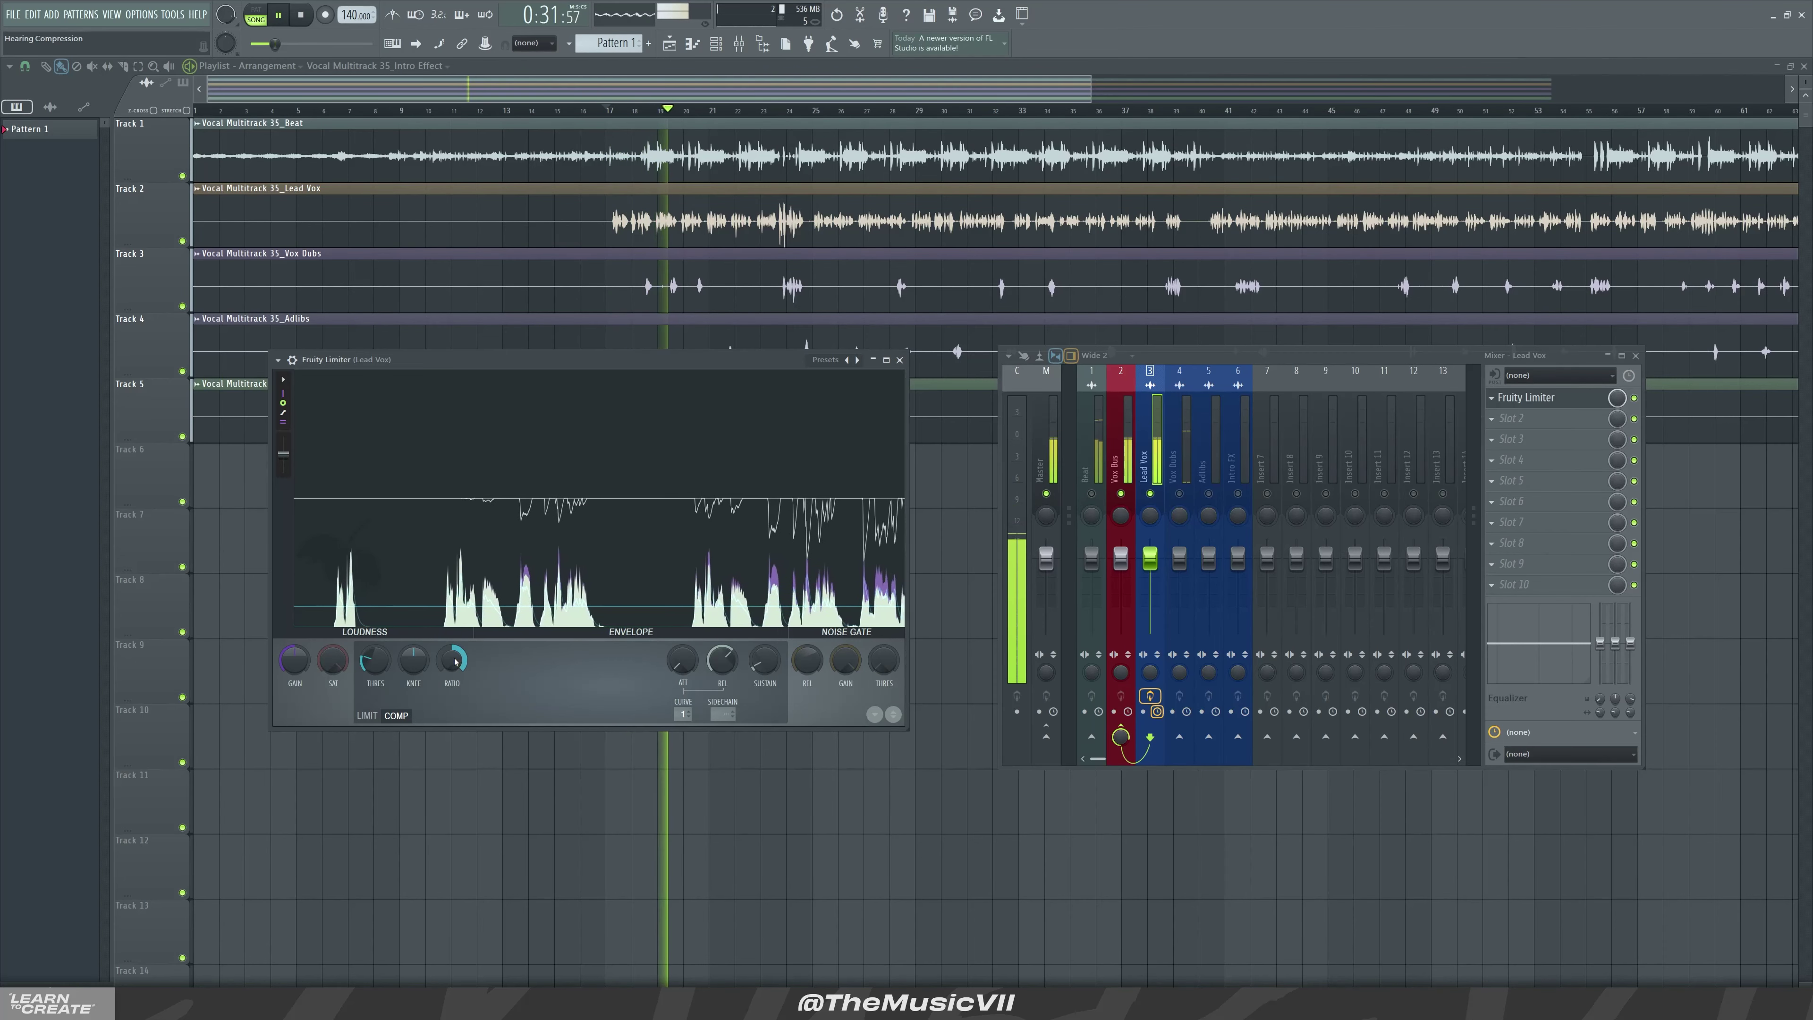
key("space")
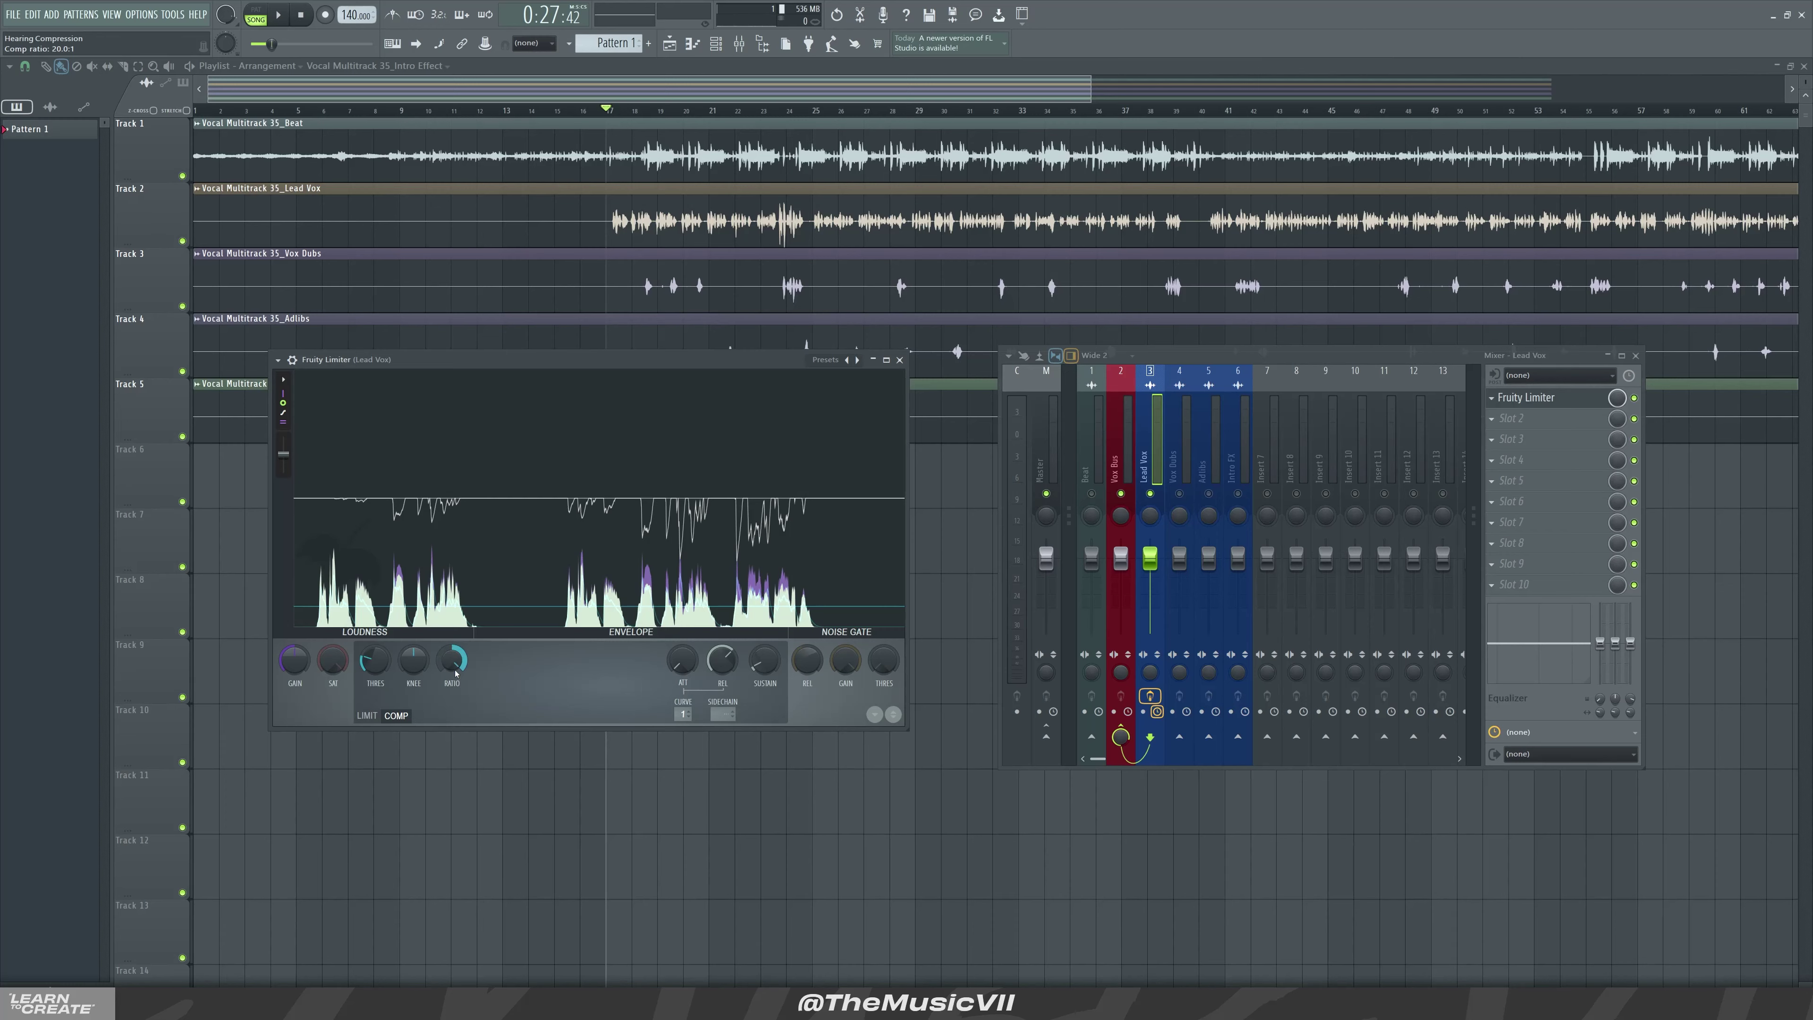
key("space")
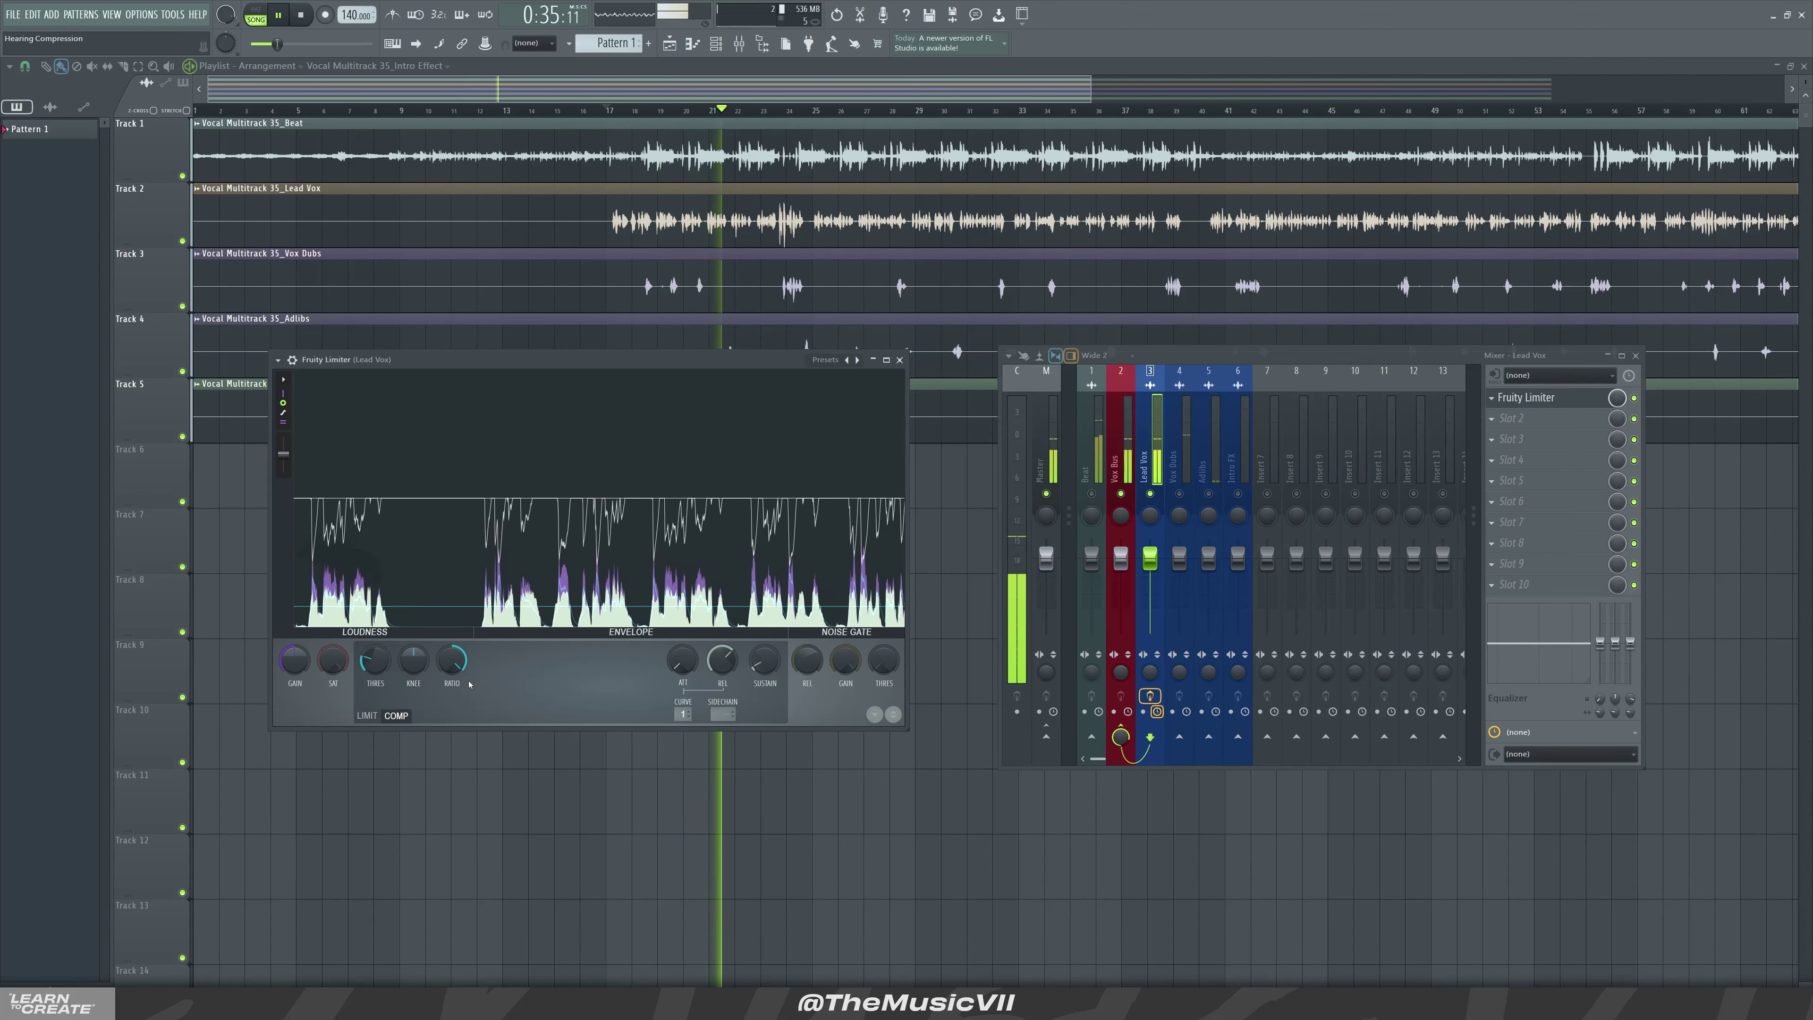
key("space")
left_click(606, 582)
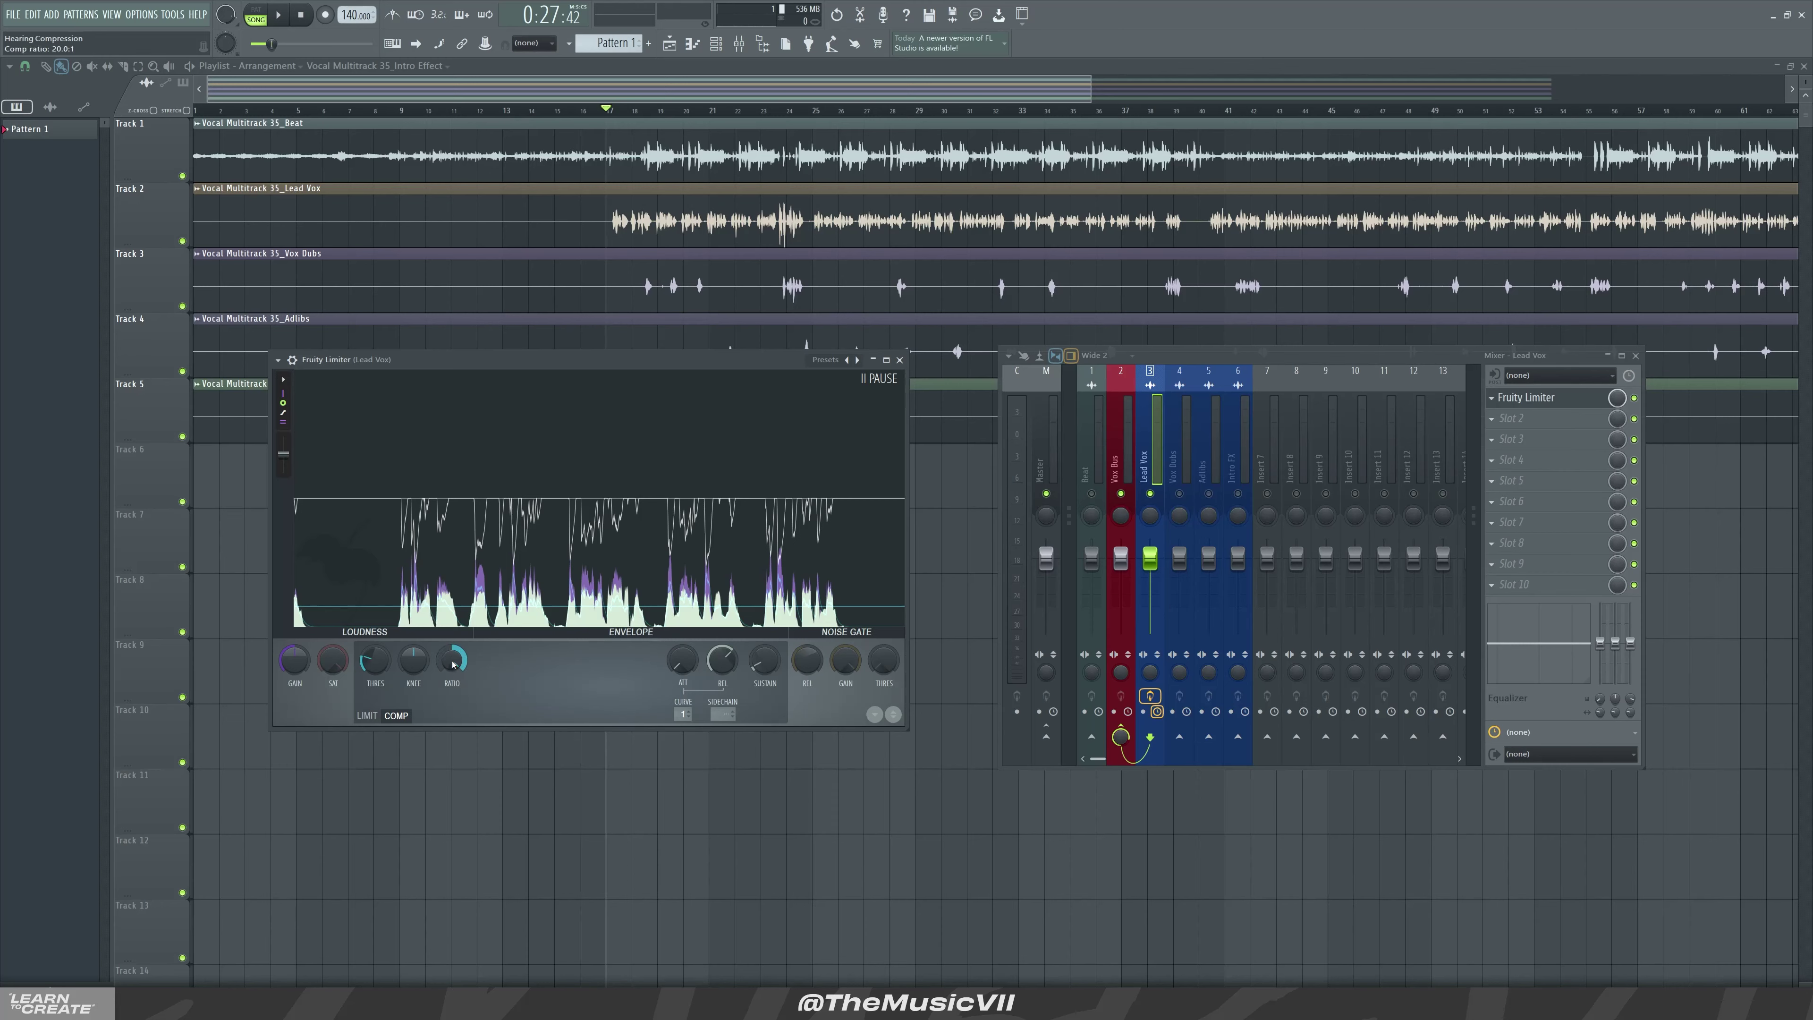
Reduce the compressor ratio to 5.4:1 while auditioning the vocal.
key("space")
mouse_move(451, 659)
left_mouse_down()
mouse_move(452, 710)
mouse_move(448, 665)
left_mouse_up()
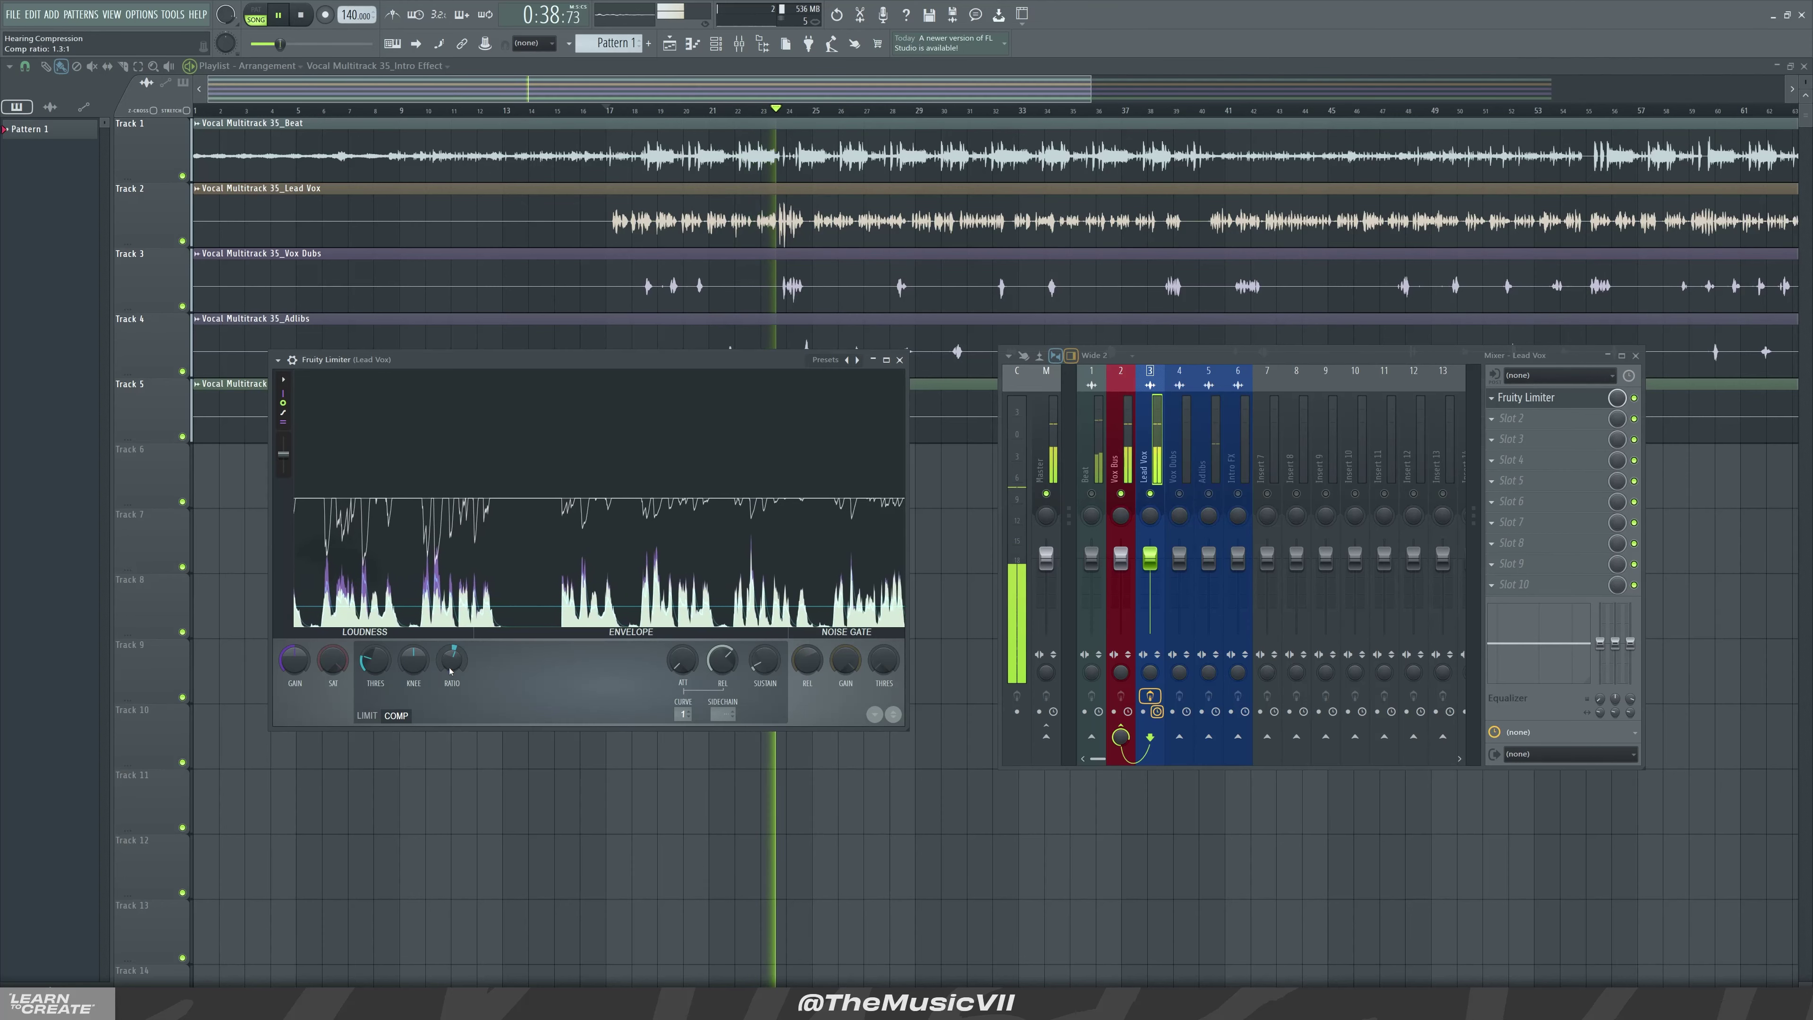
key("space")
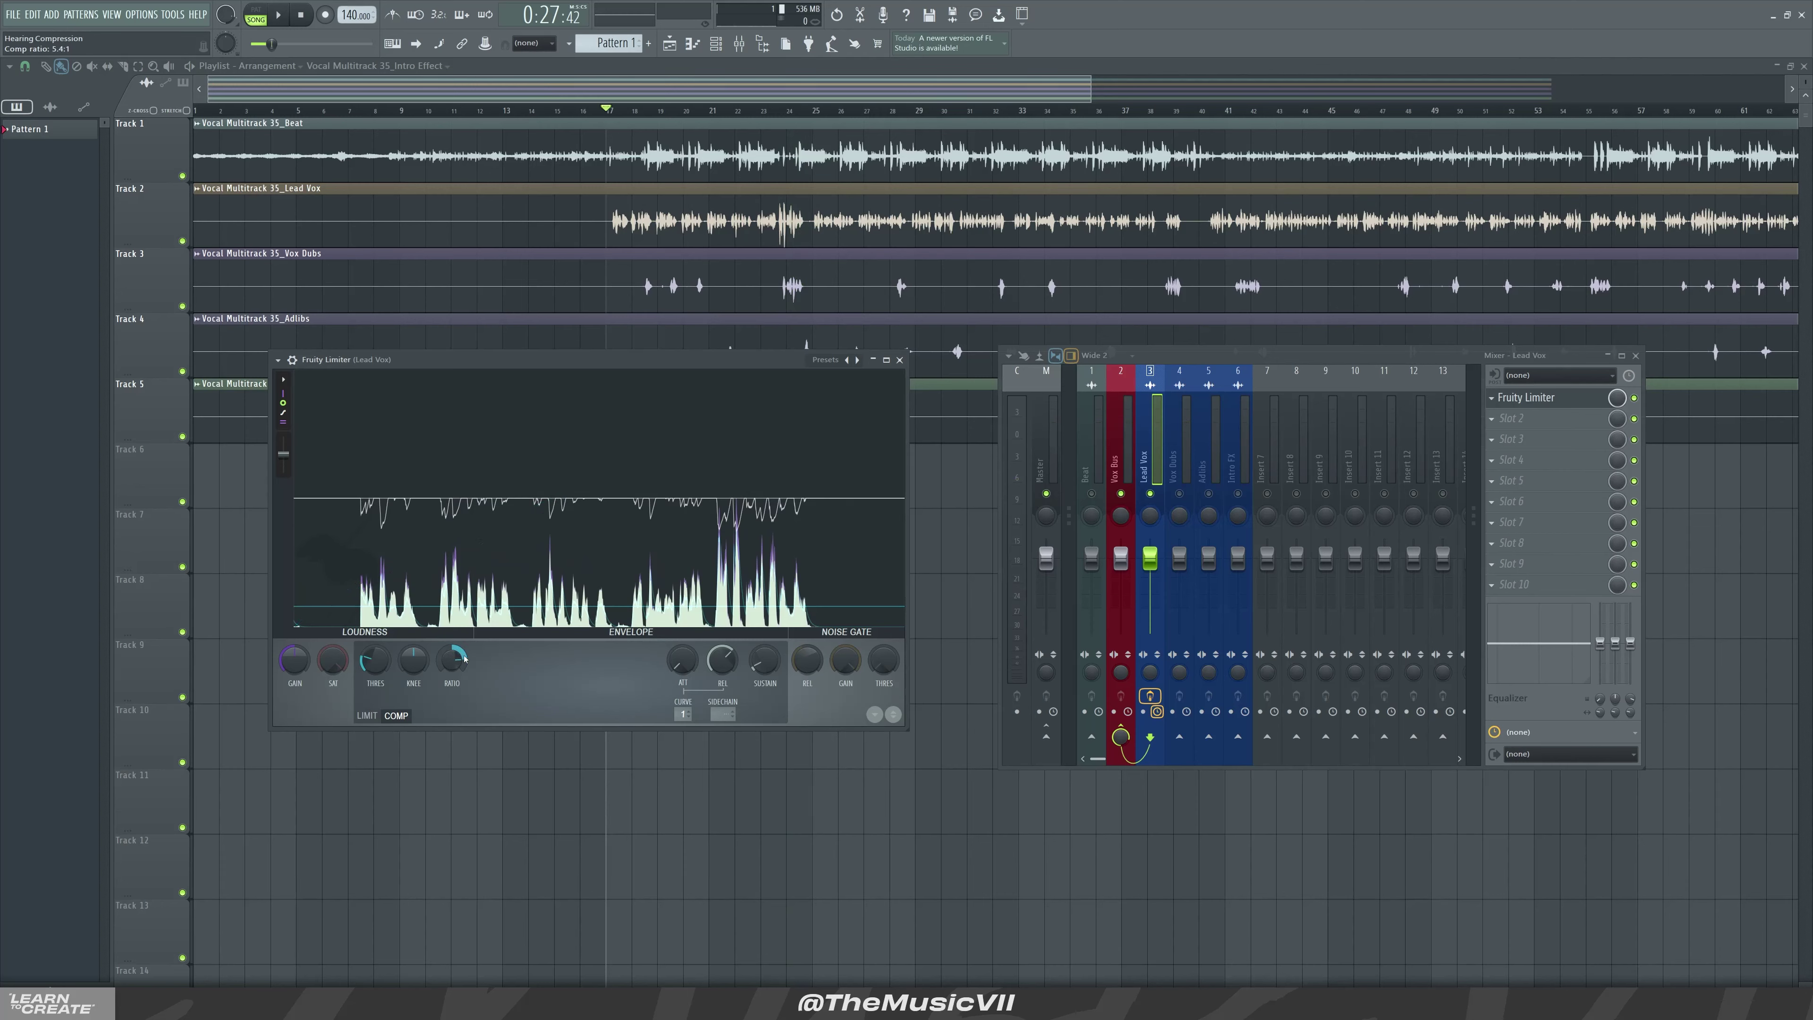
Readjust the compressor threshold over repeated playback, trying -30.9 dB before raising it into the vocal's peak range.
key("space")
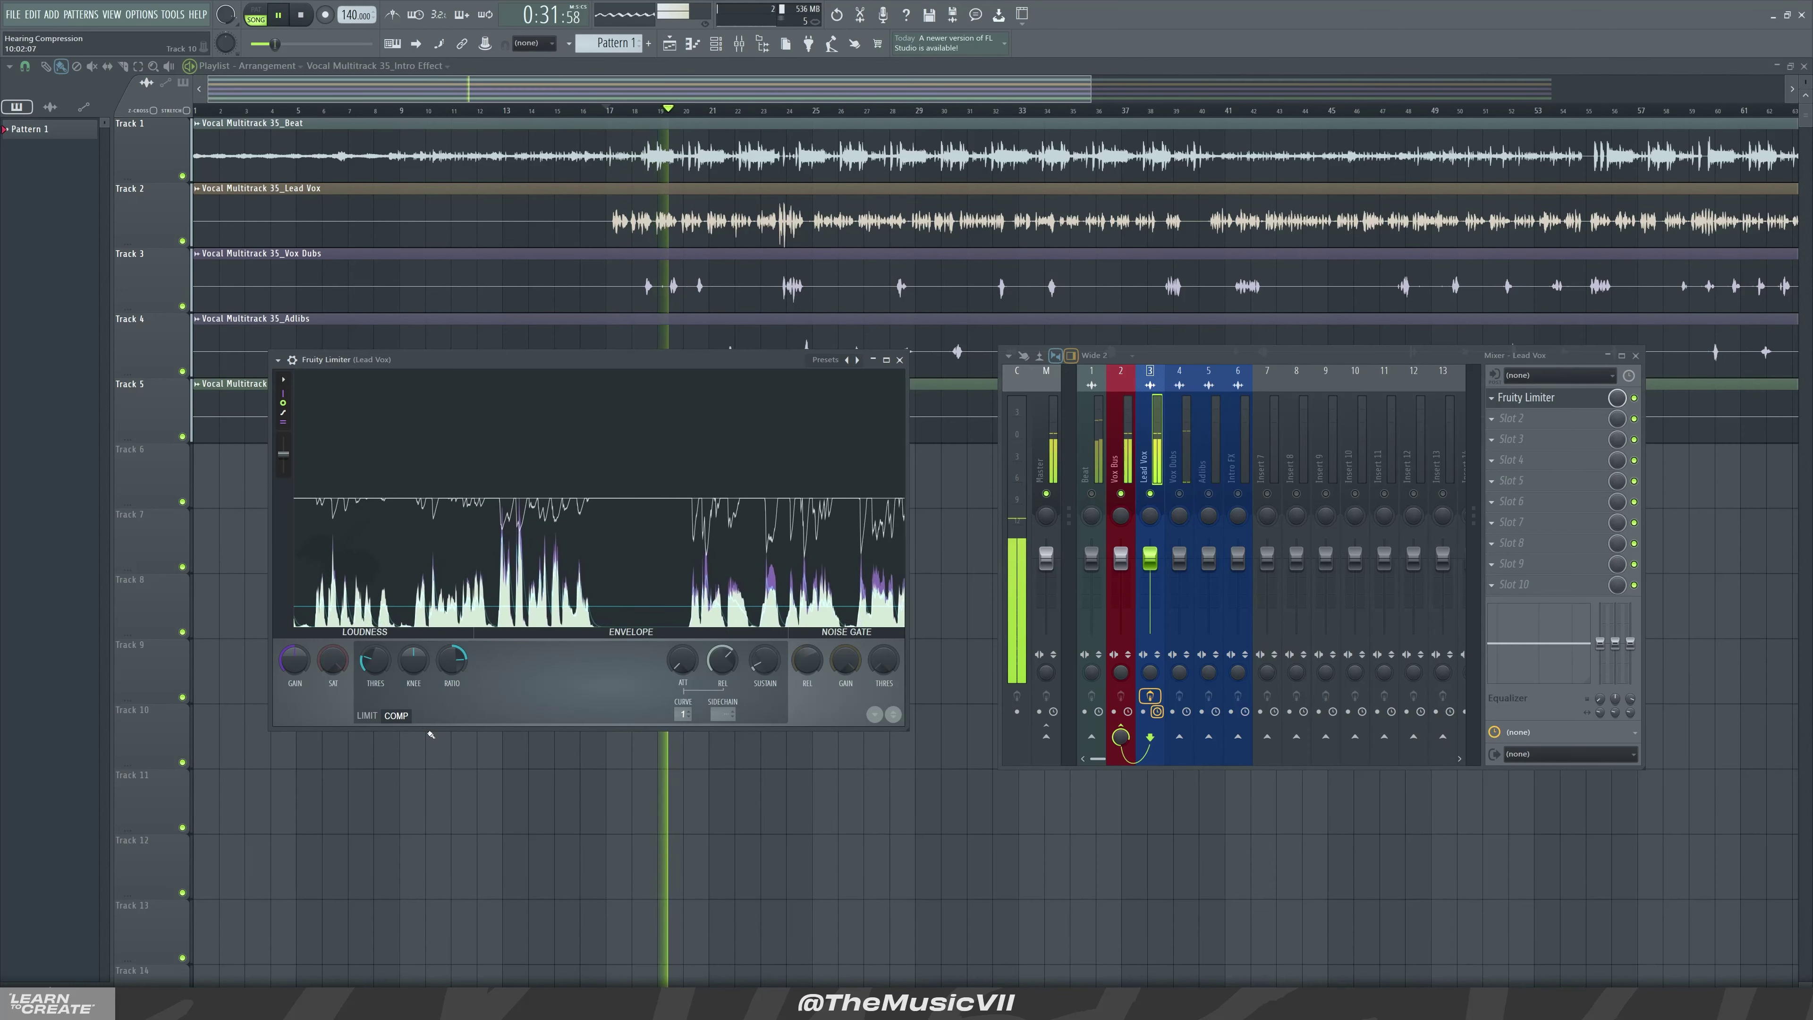
key("space")
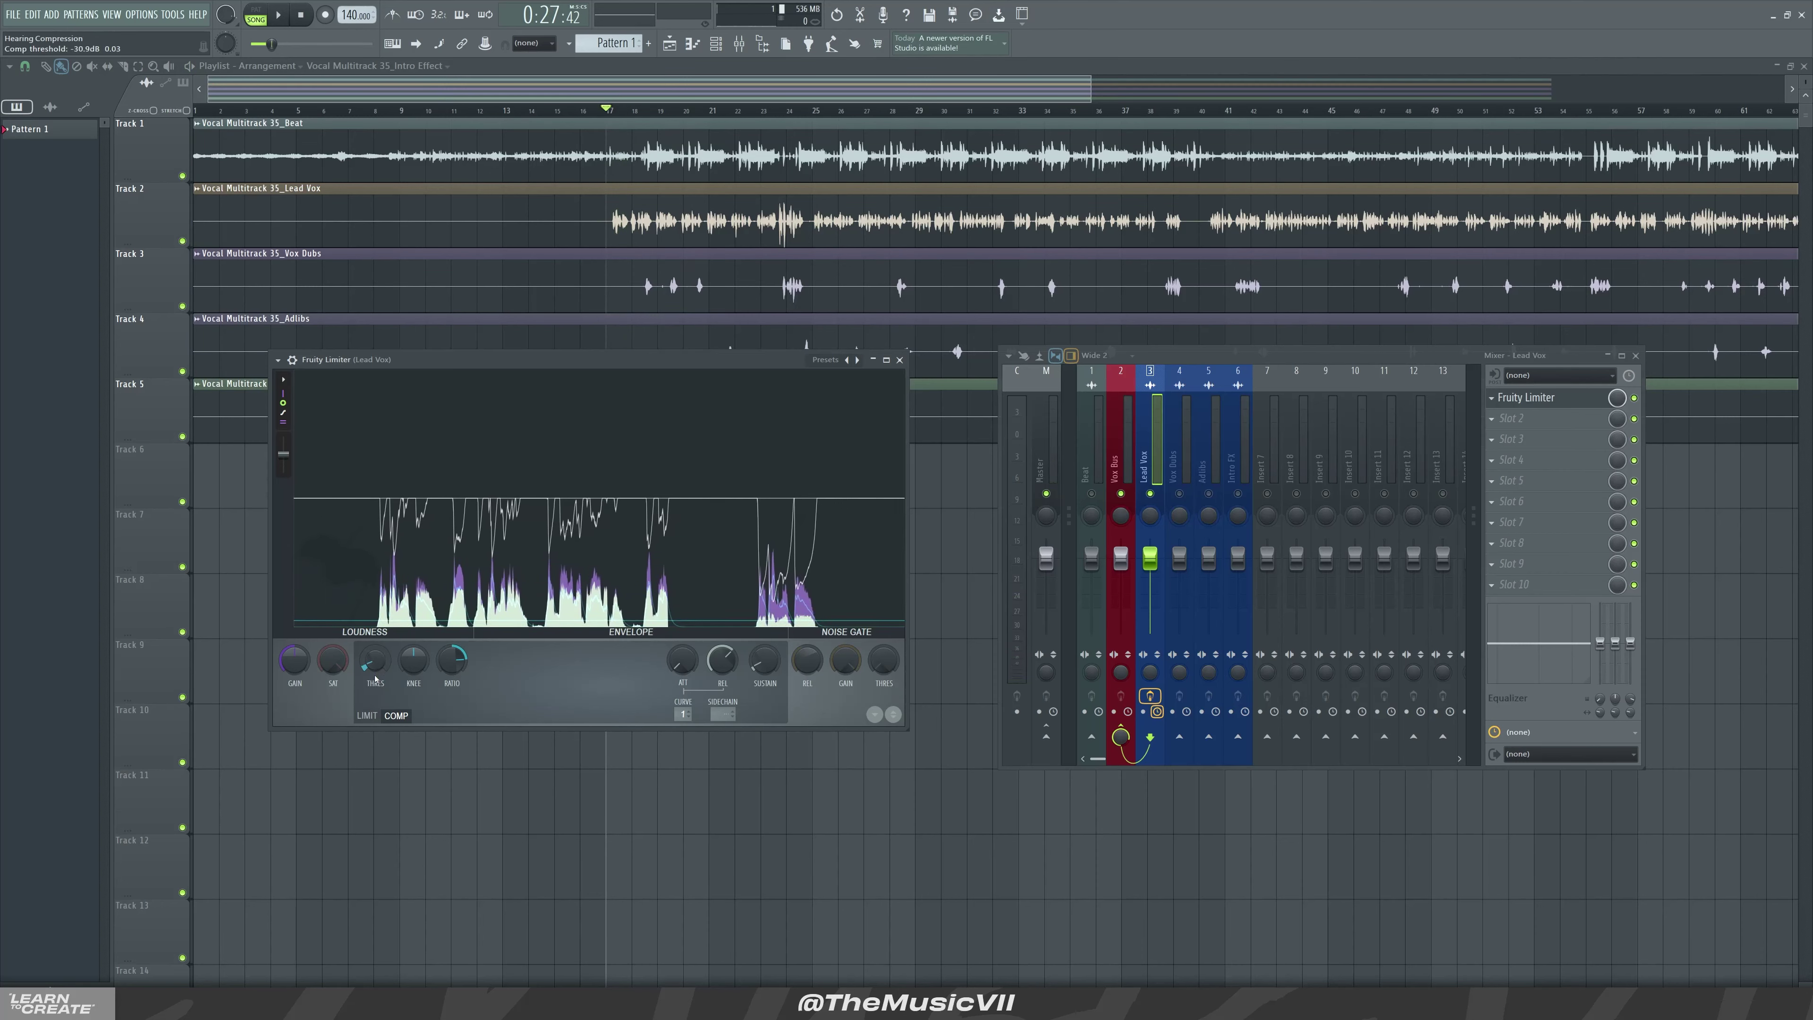
left_click_drag(381, 669, 381, 620)
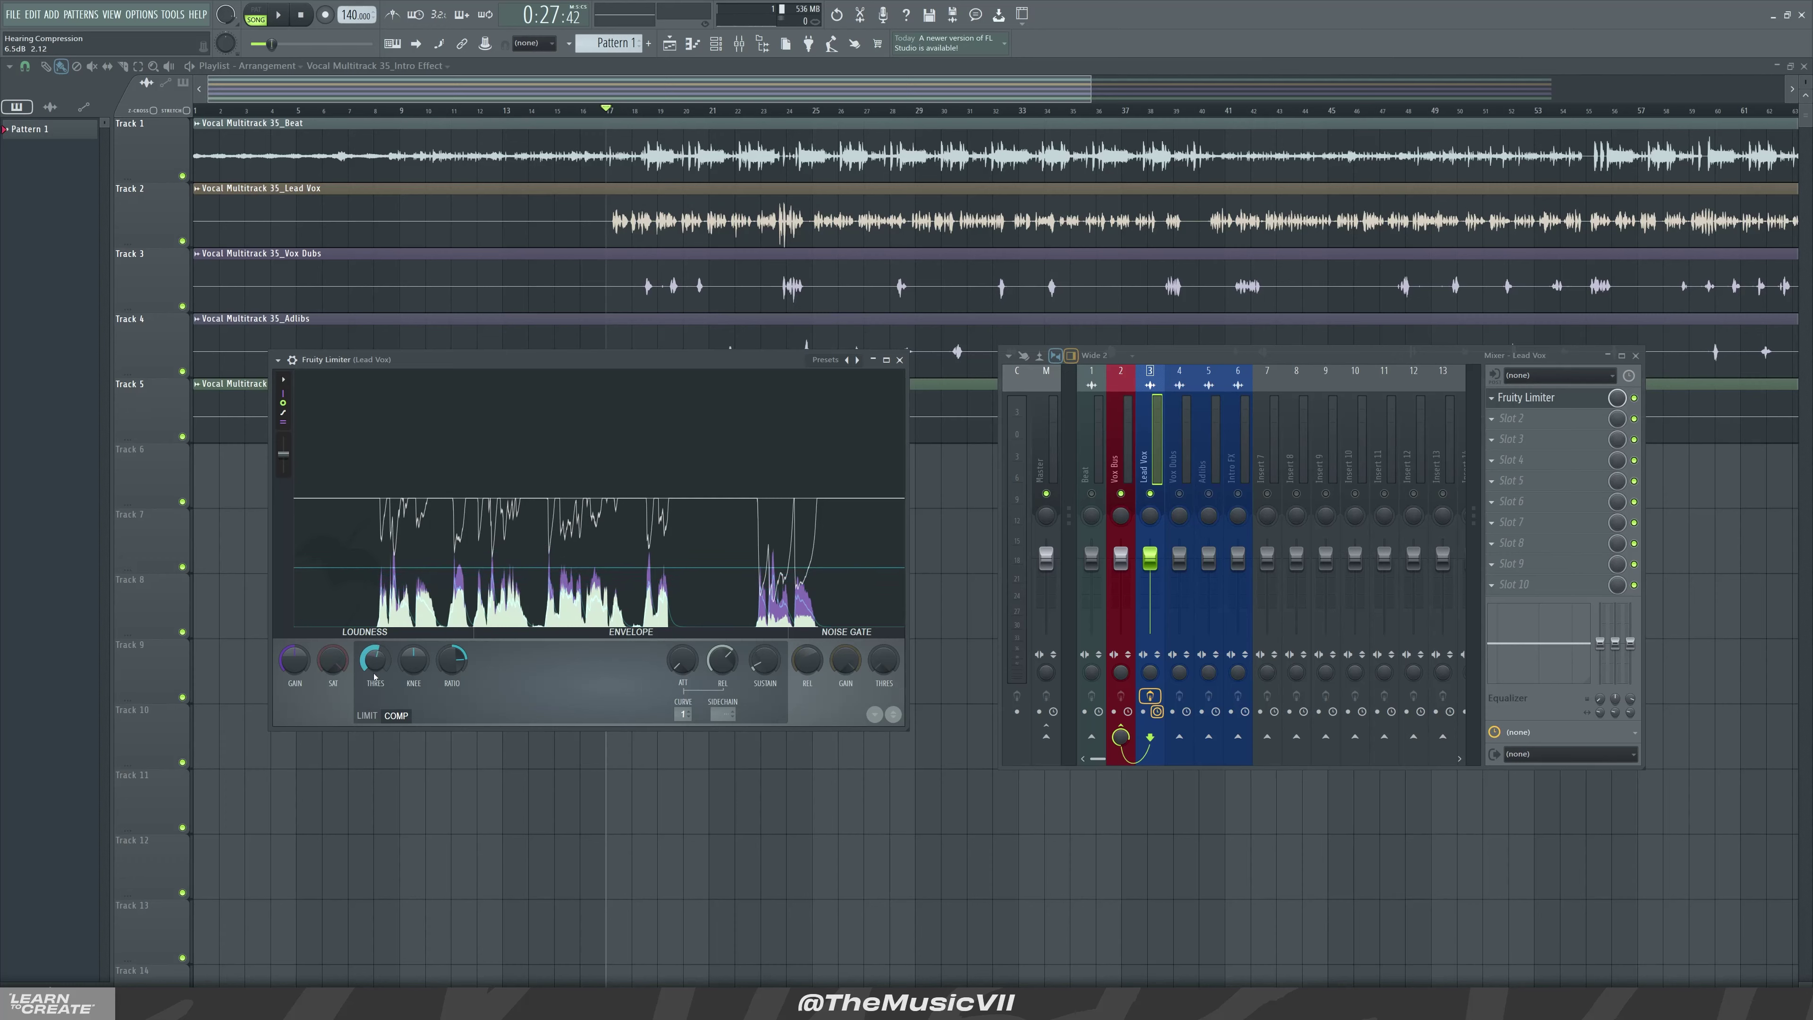
key("space")
key("space")
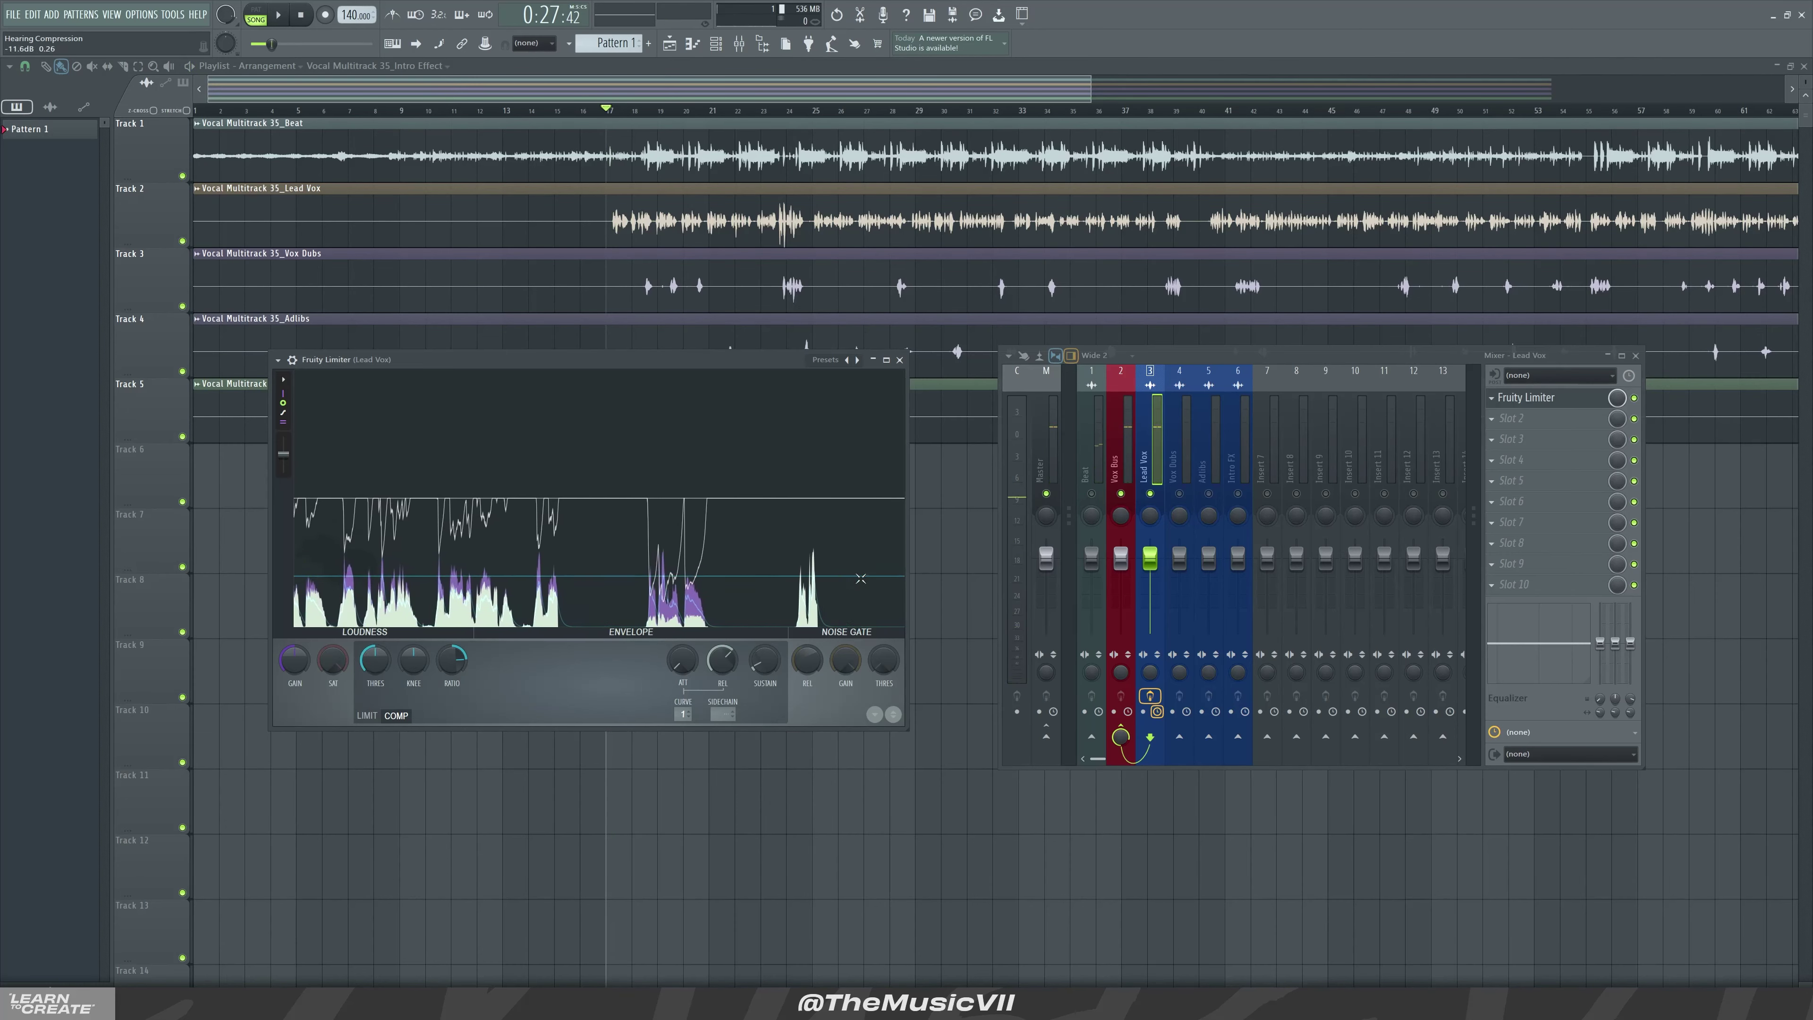
key("space")
left_click_drag(375, 660, 375, 686)
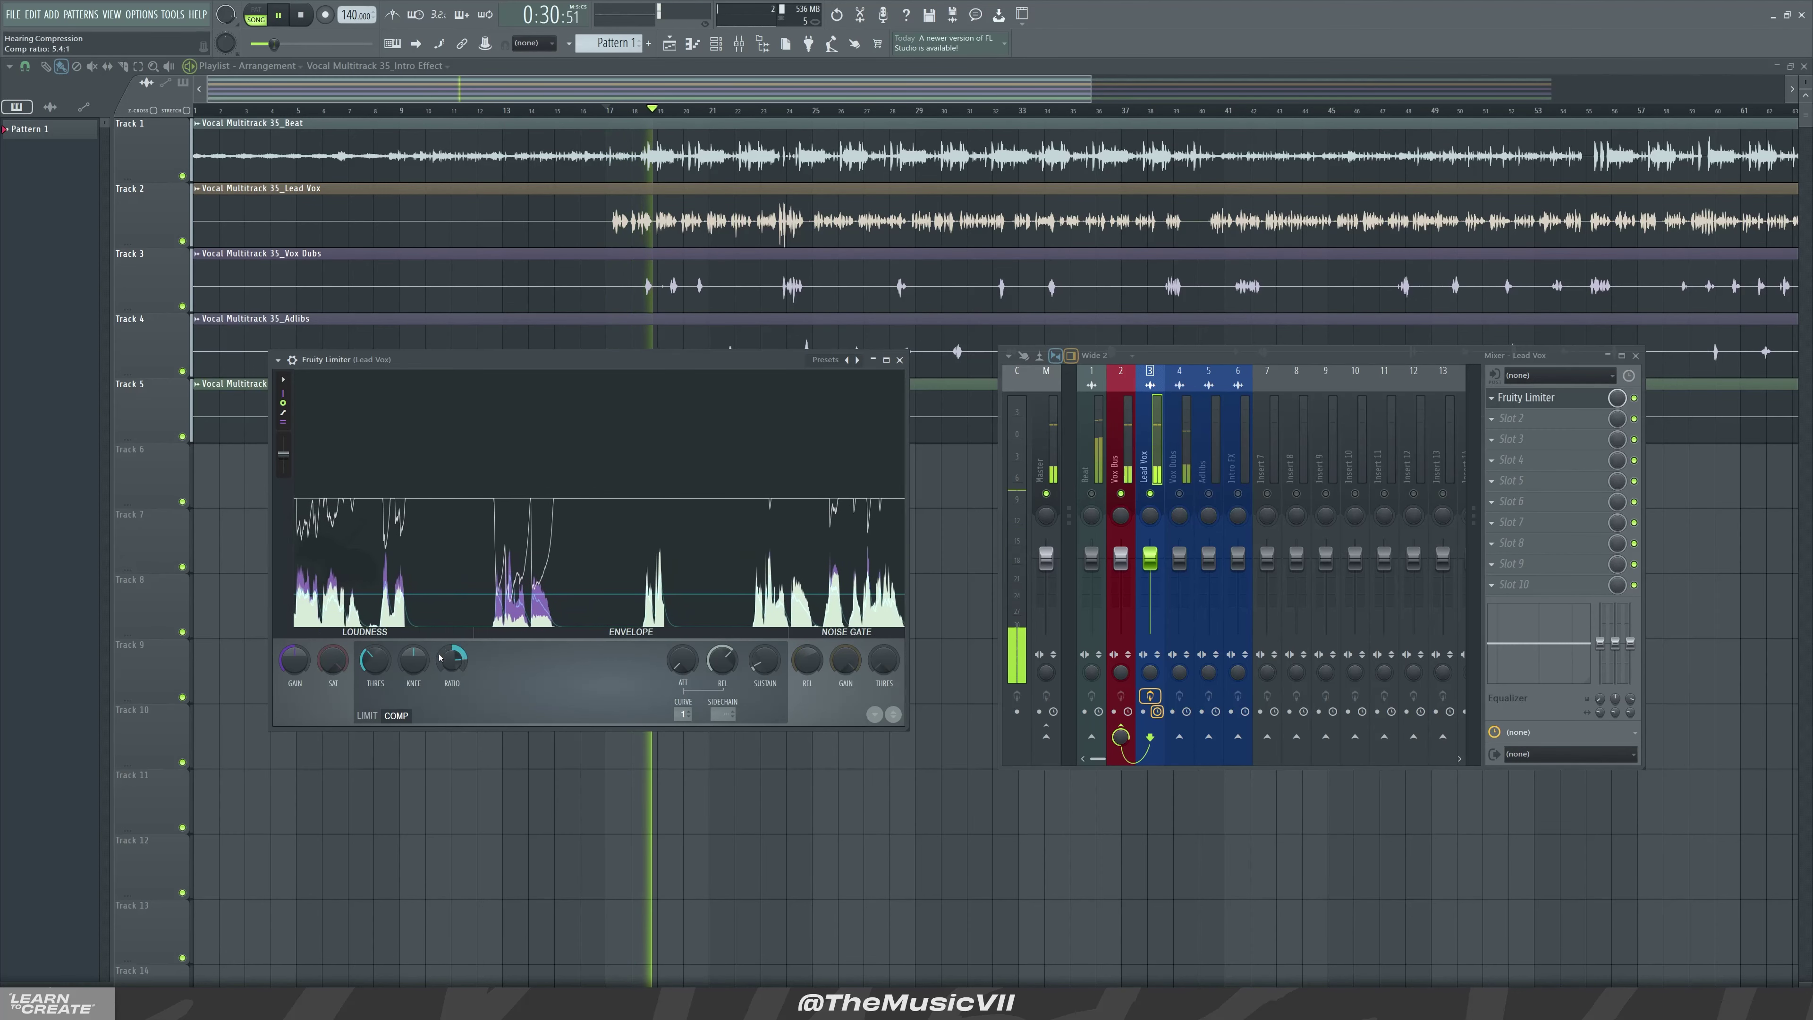
Replay the vocal section from its start marker to hear the adjusted compression, stopping playback at the end.
key("space")
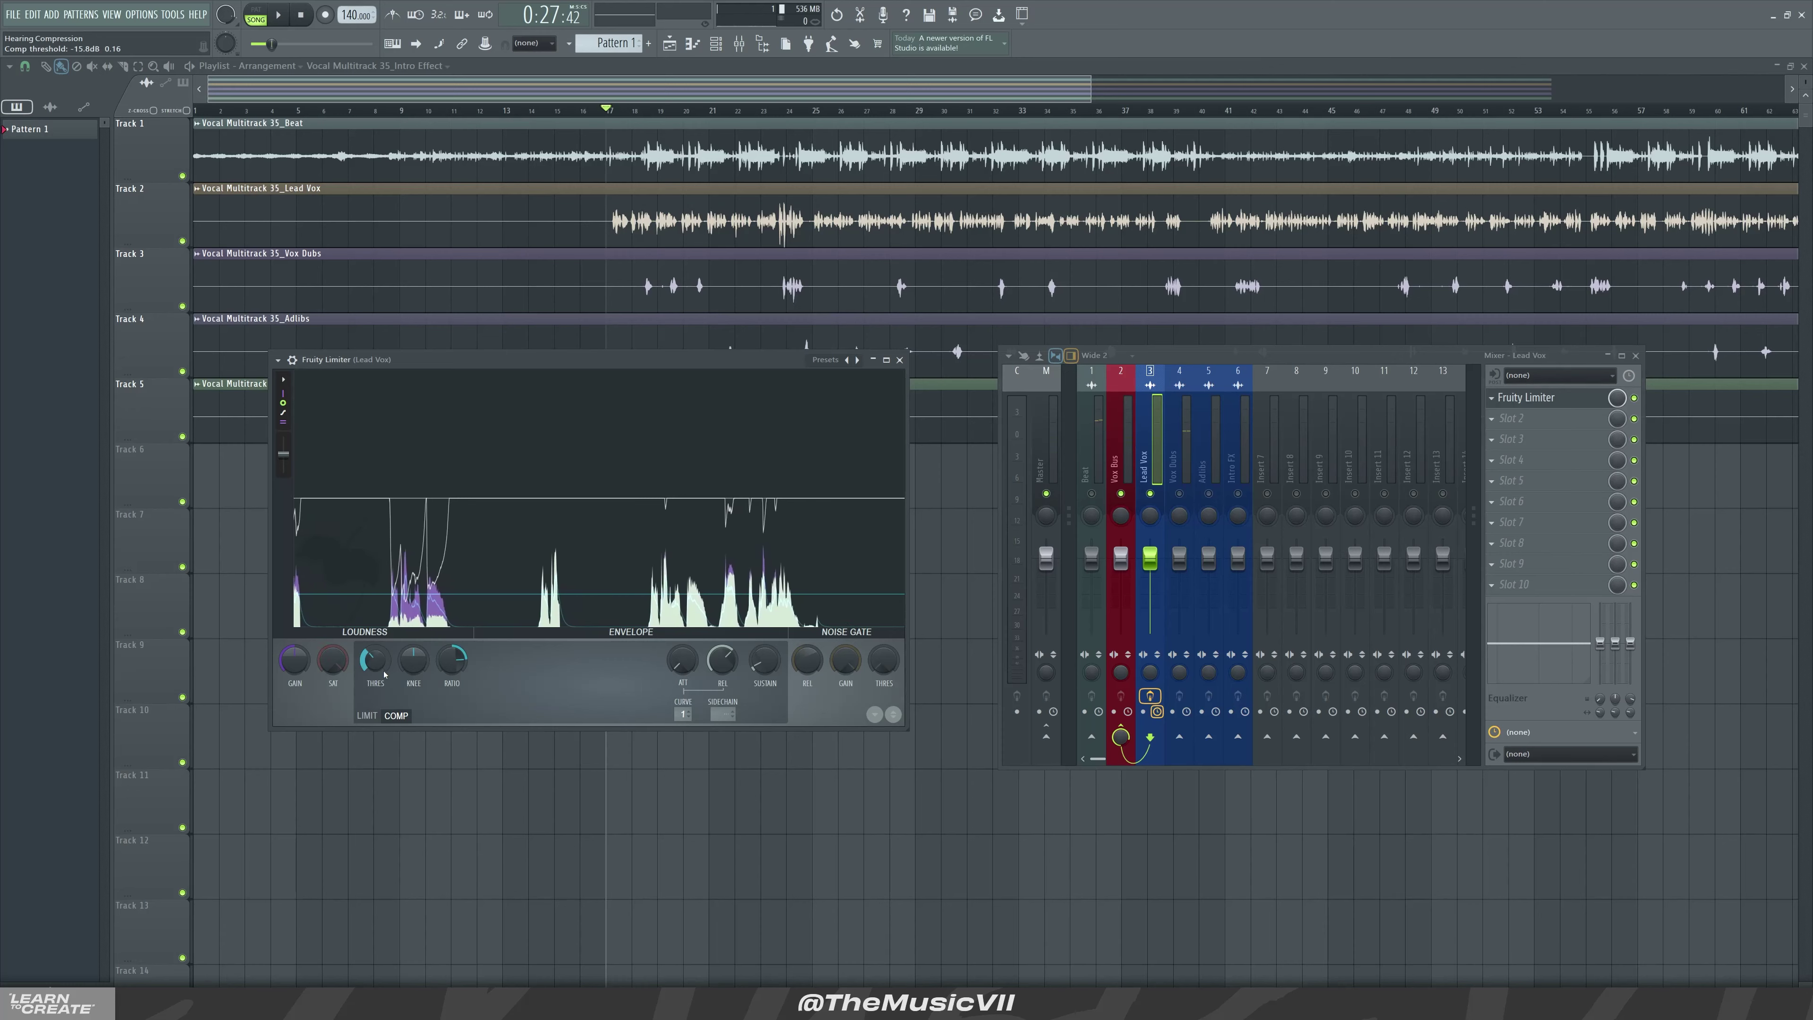
key("space")
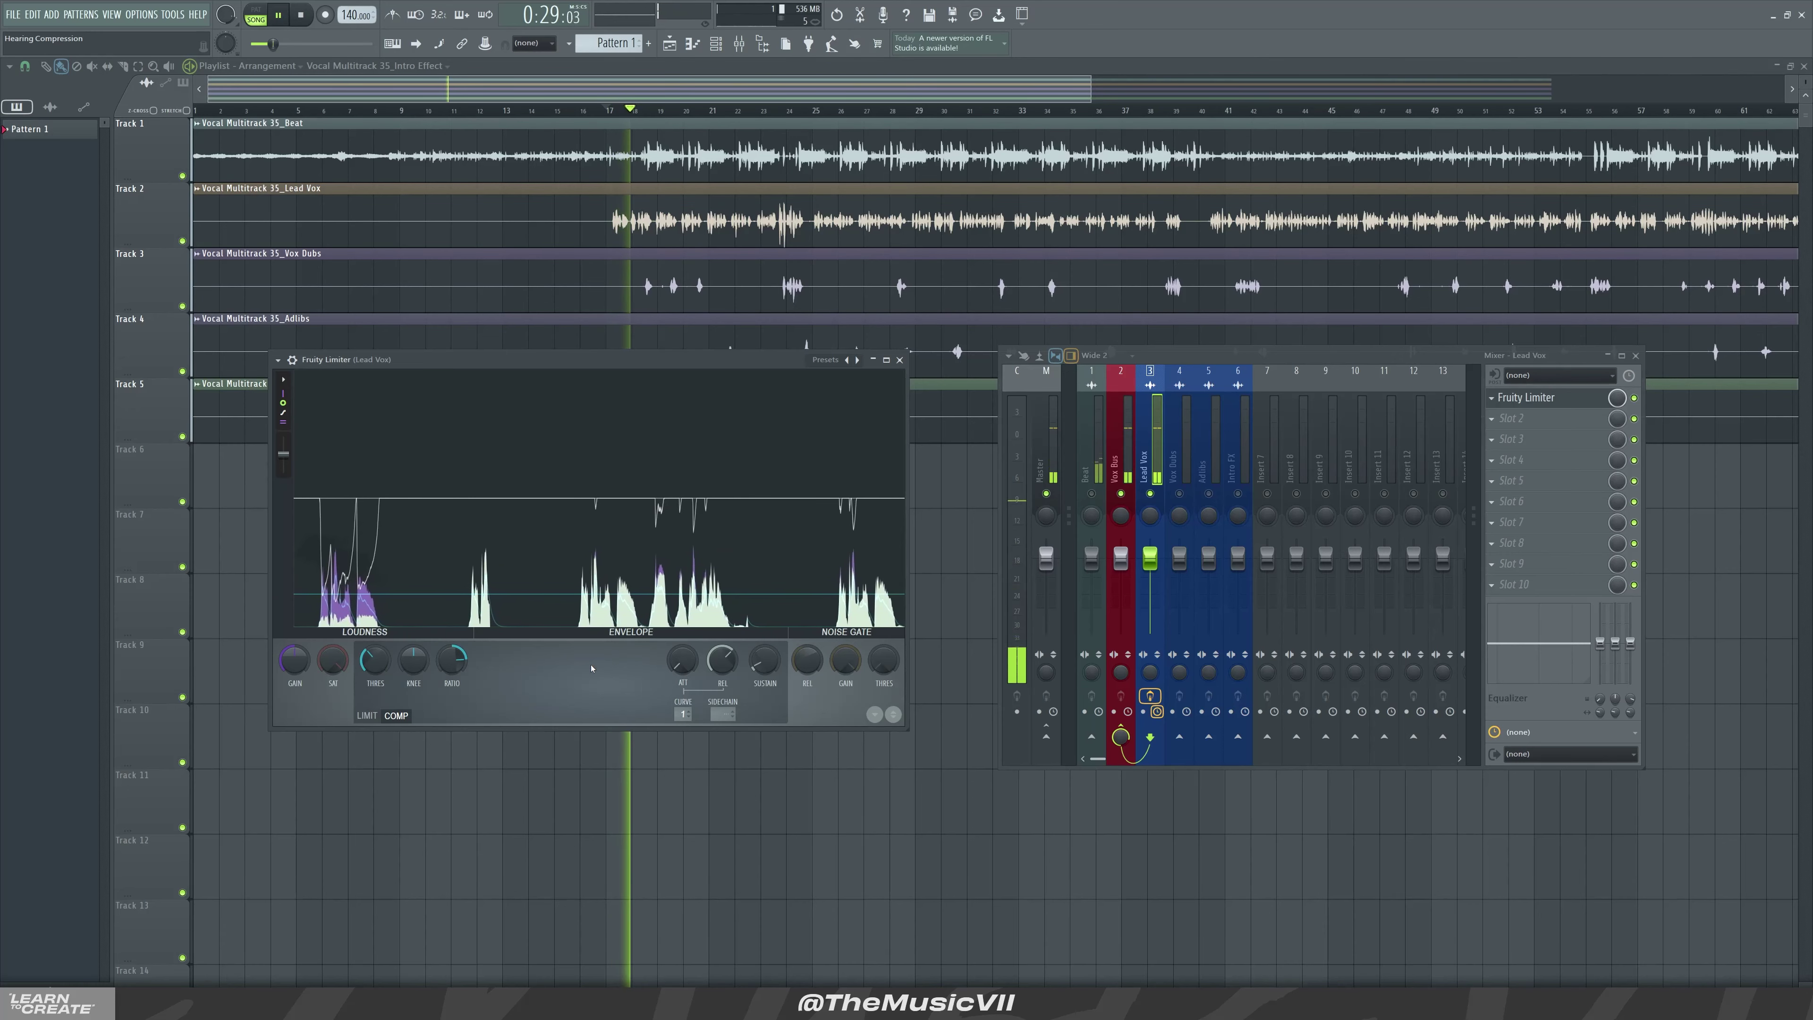
key("space")
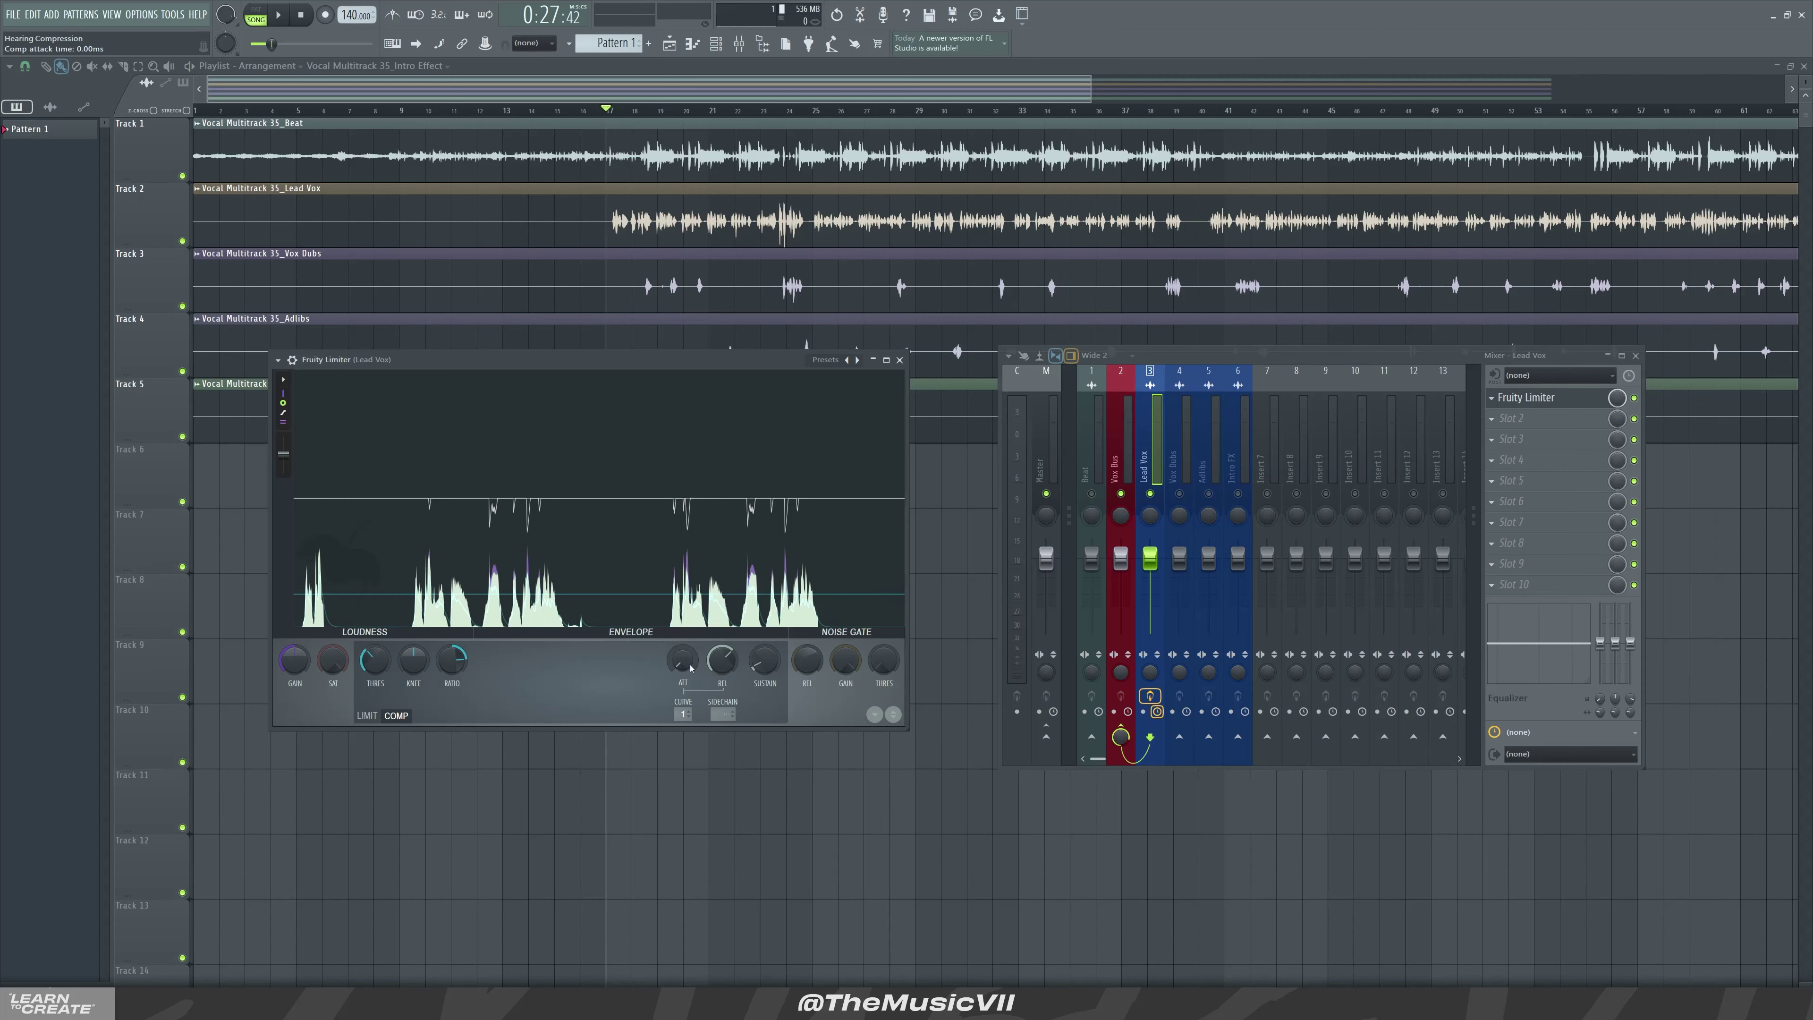
Raise the compressor attack time to its maximum while the vocal plays, and stop playback.
key("space")
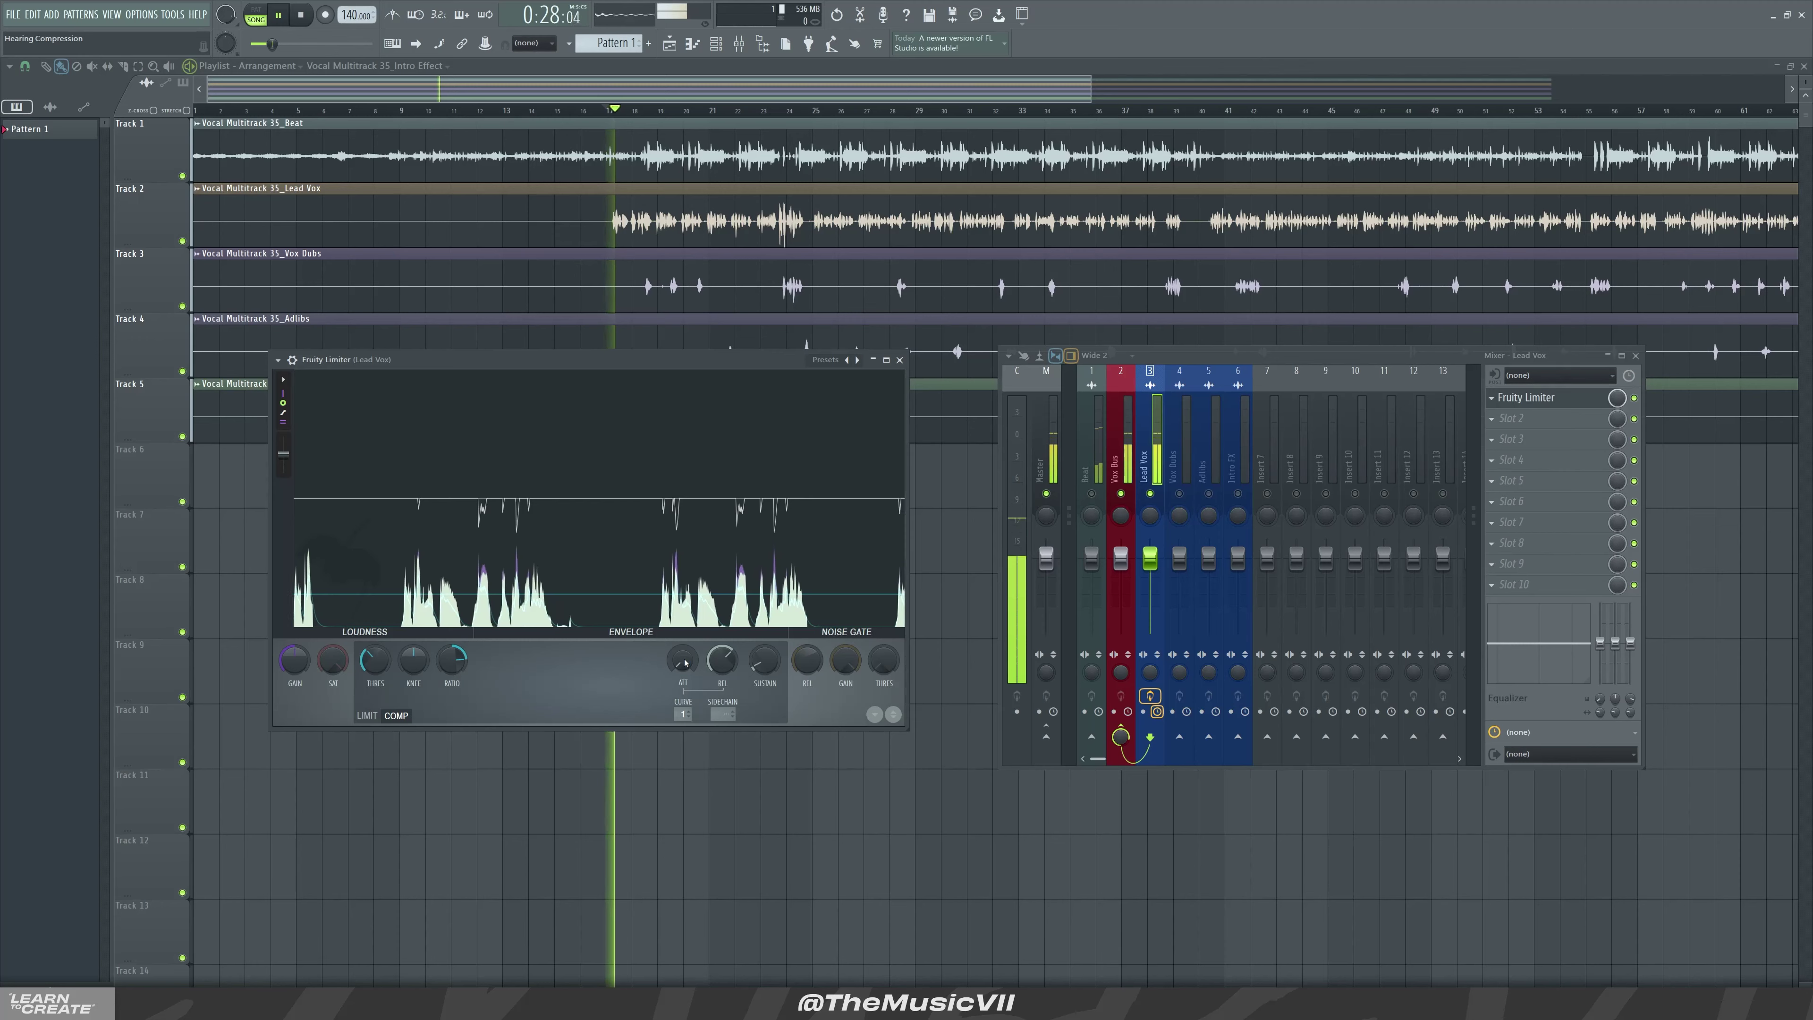
left_click_drag(677, 670, 684, 593)
key("space")
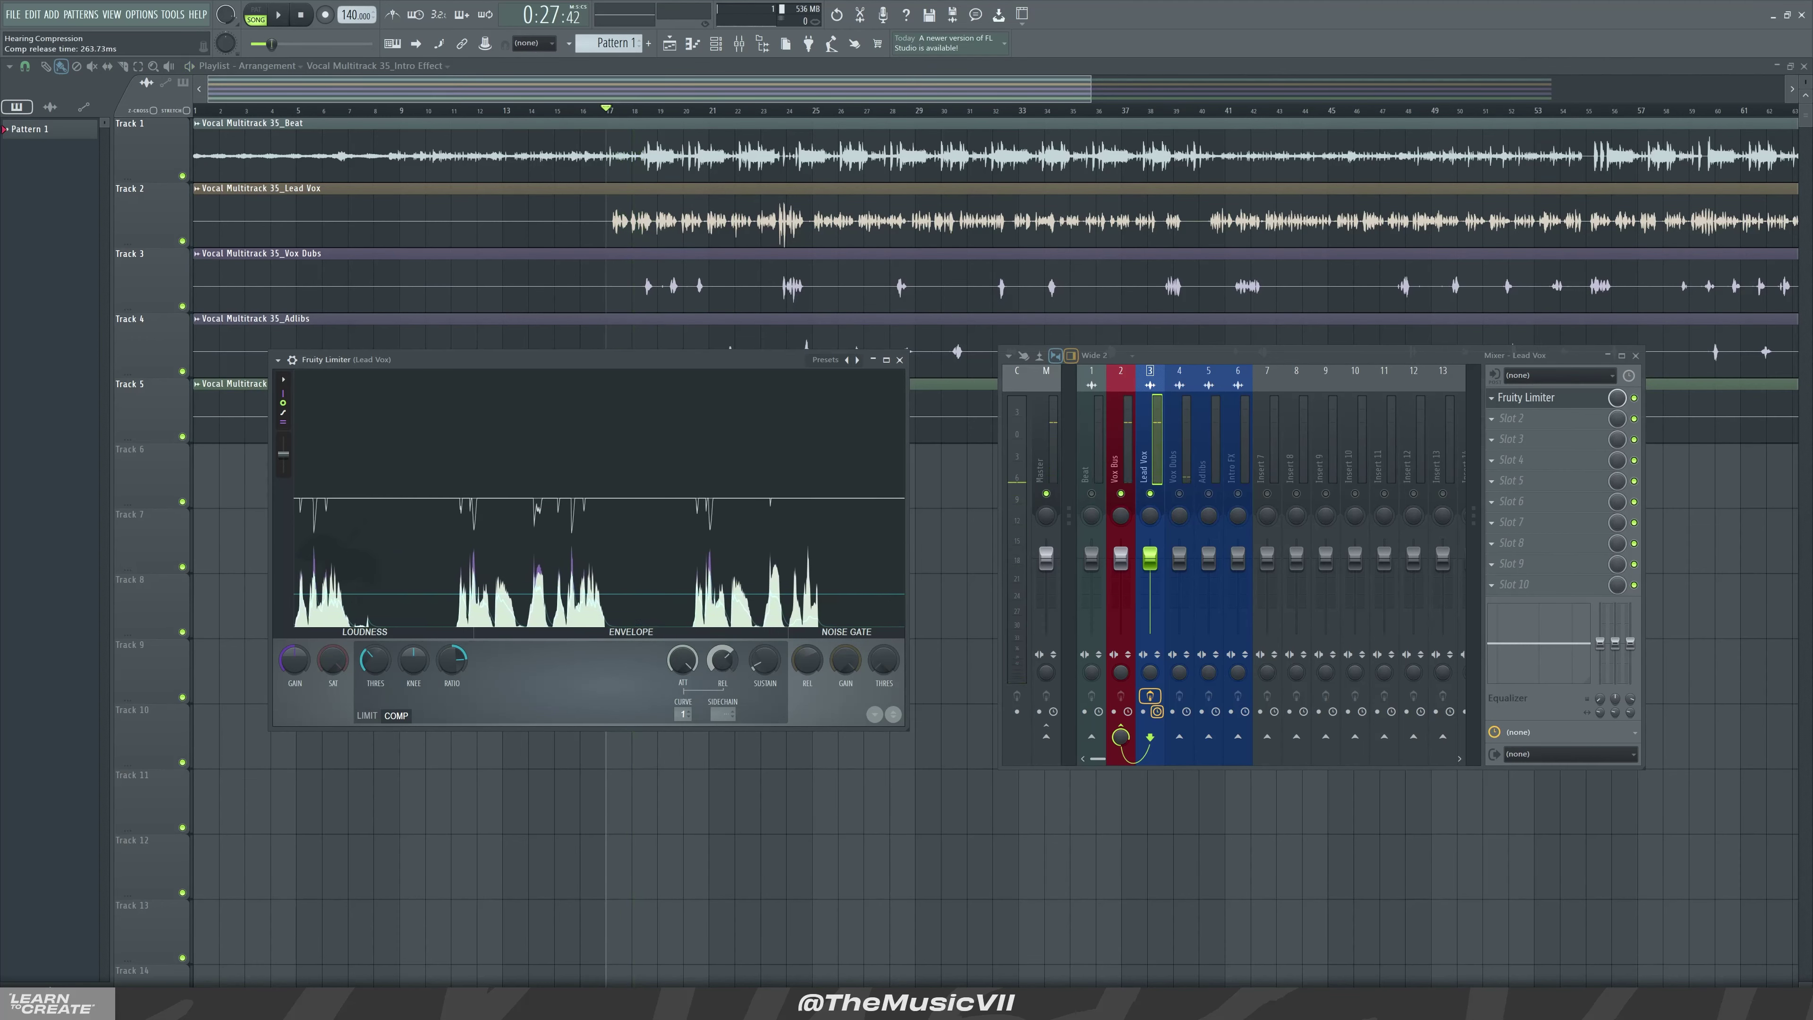
Lower the threshold near its minimum, raise ratio and release to maximum, and audition the vocal before pausing the limiter's display.
left_click_drag(375, 660, 375, 705)
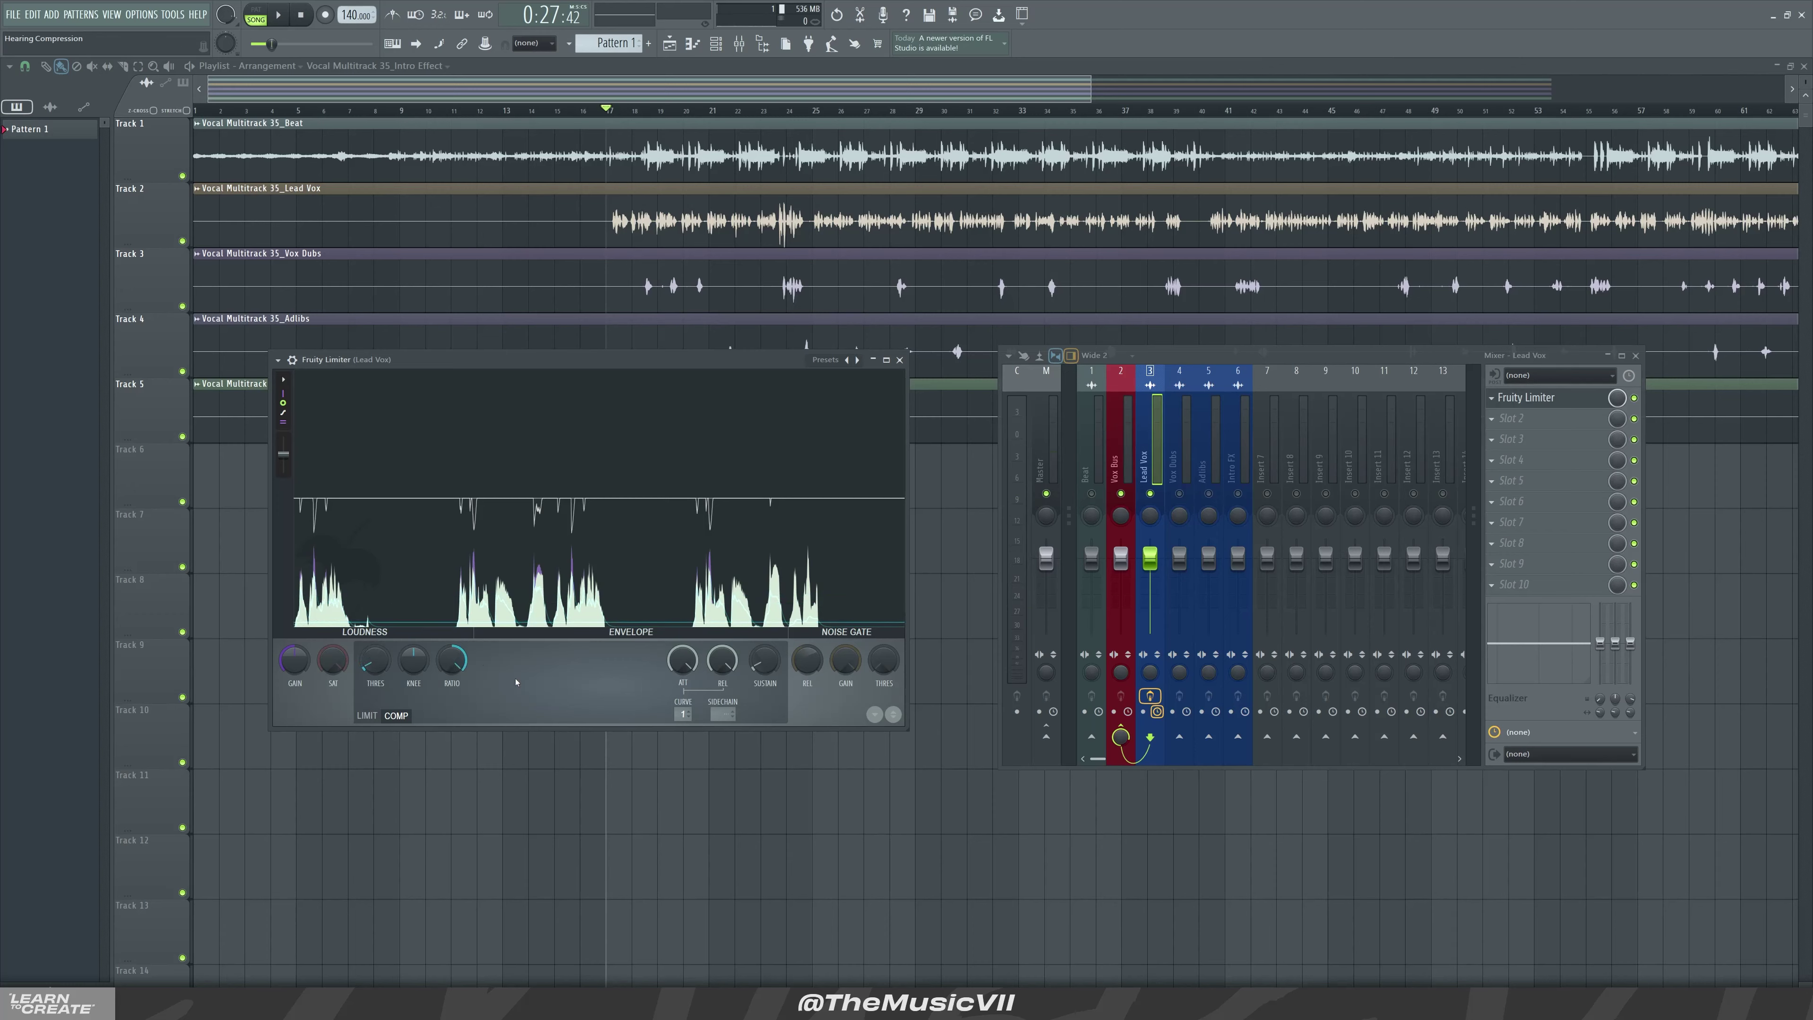
key("space")
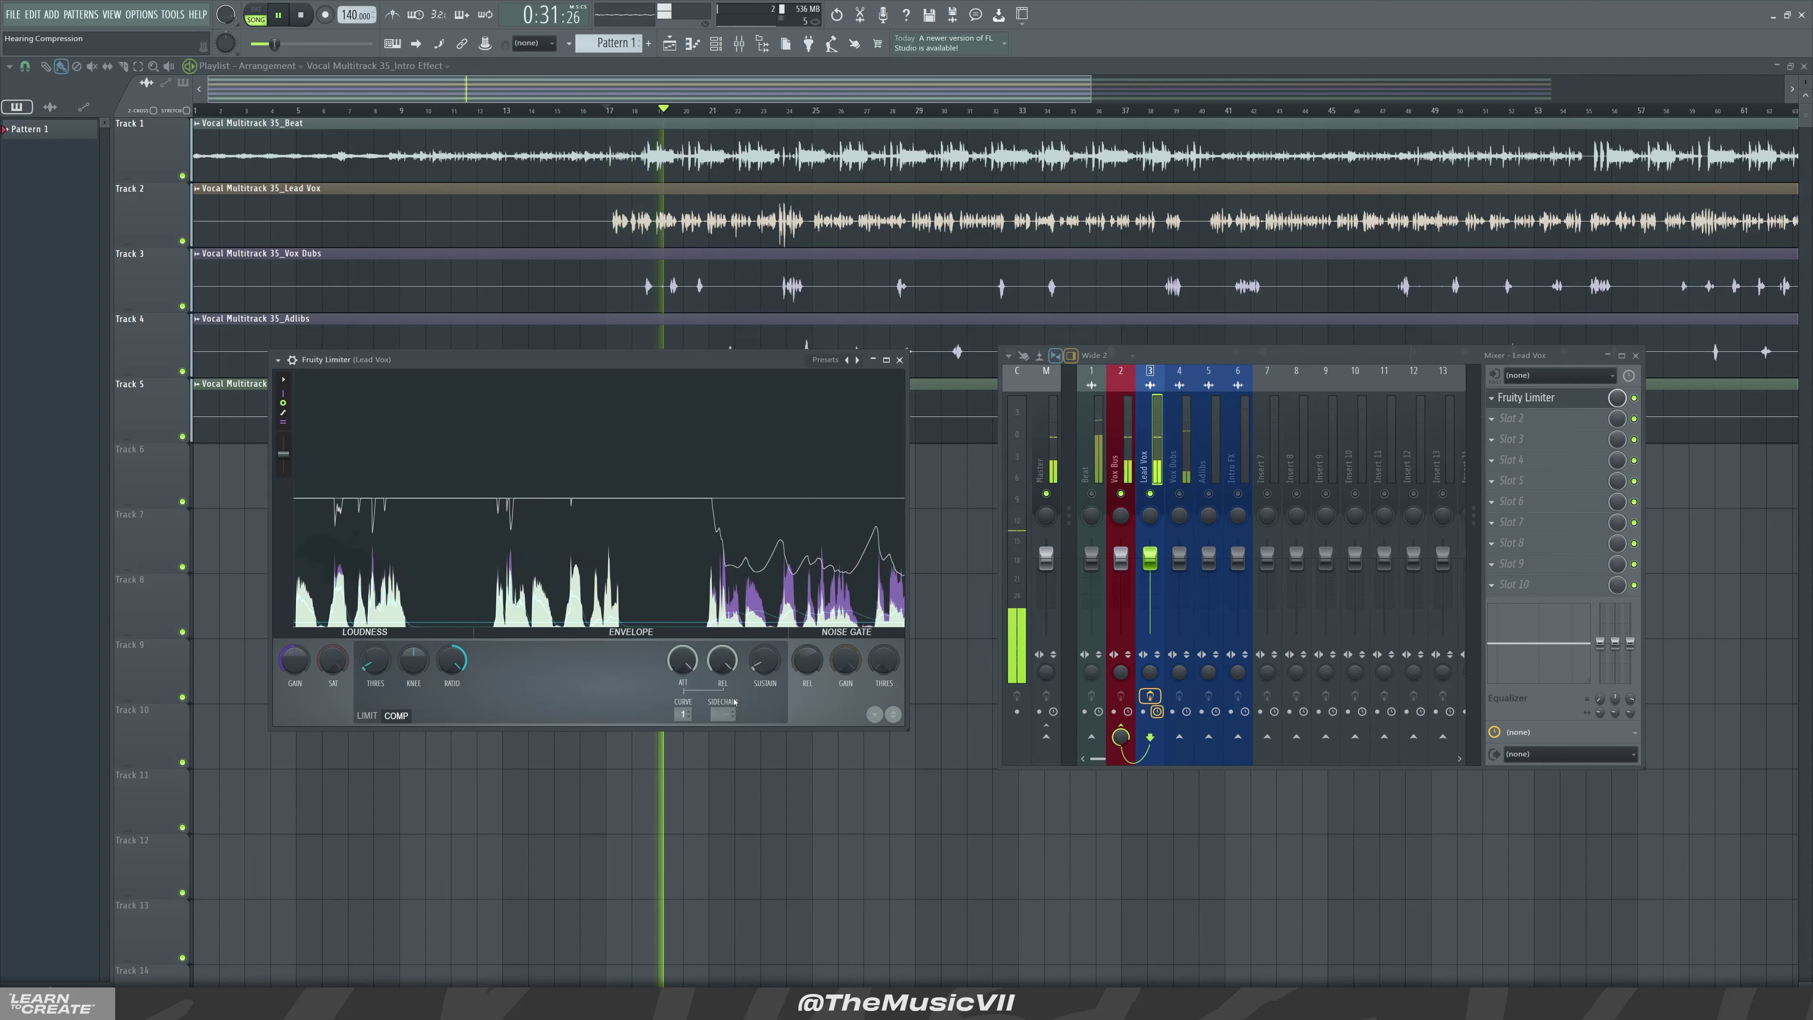
key("space")
left_click(852, 583)
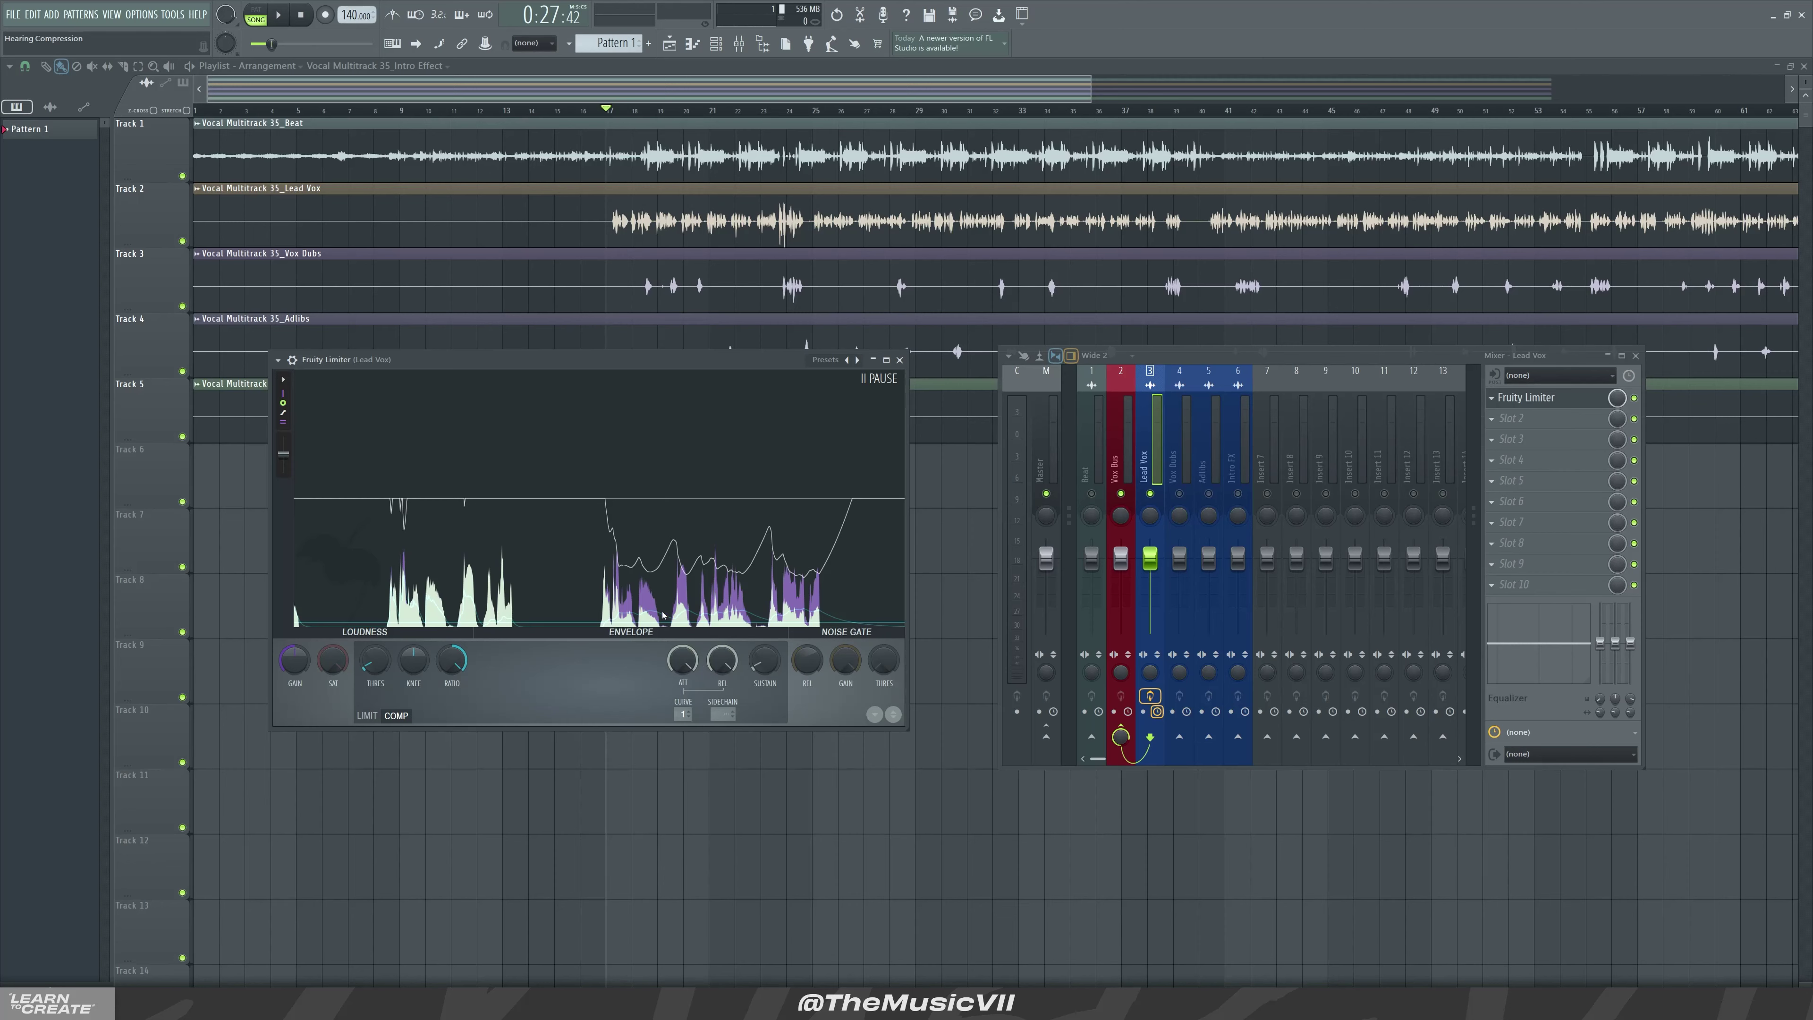
Reduce the compressor attack time to its minimum while the vocal plays, stopping after several bars.
key("space")
left_click_drag(685, 657, 685, 699)
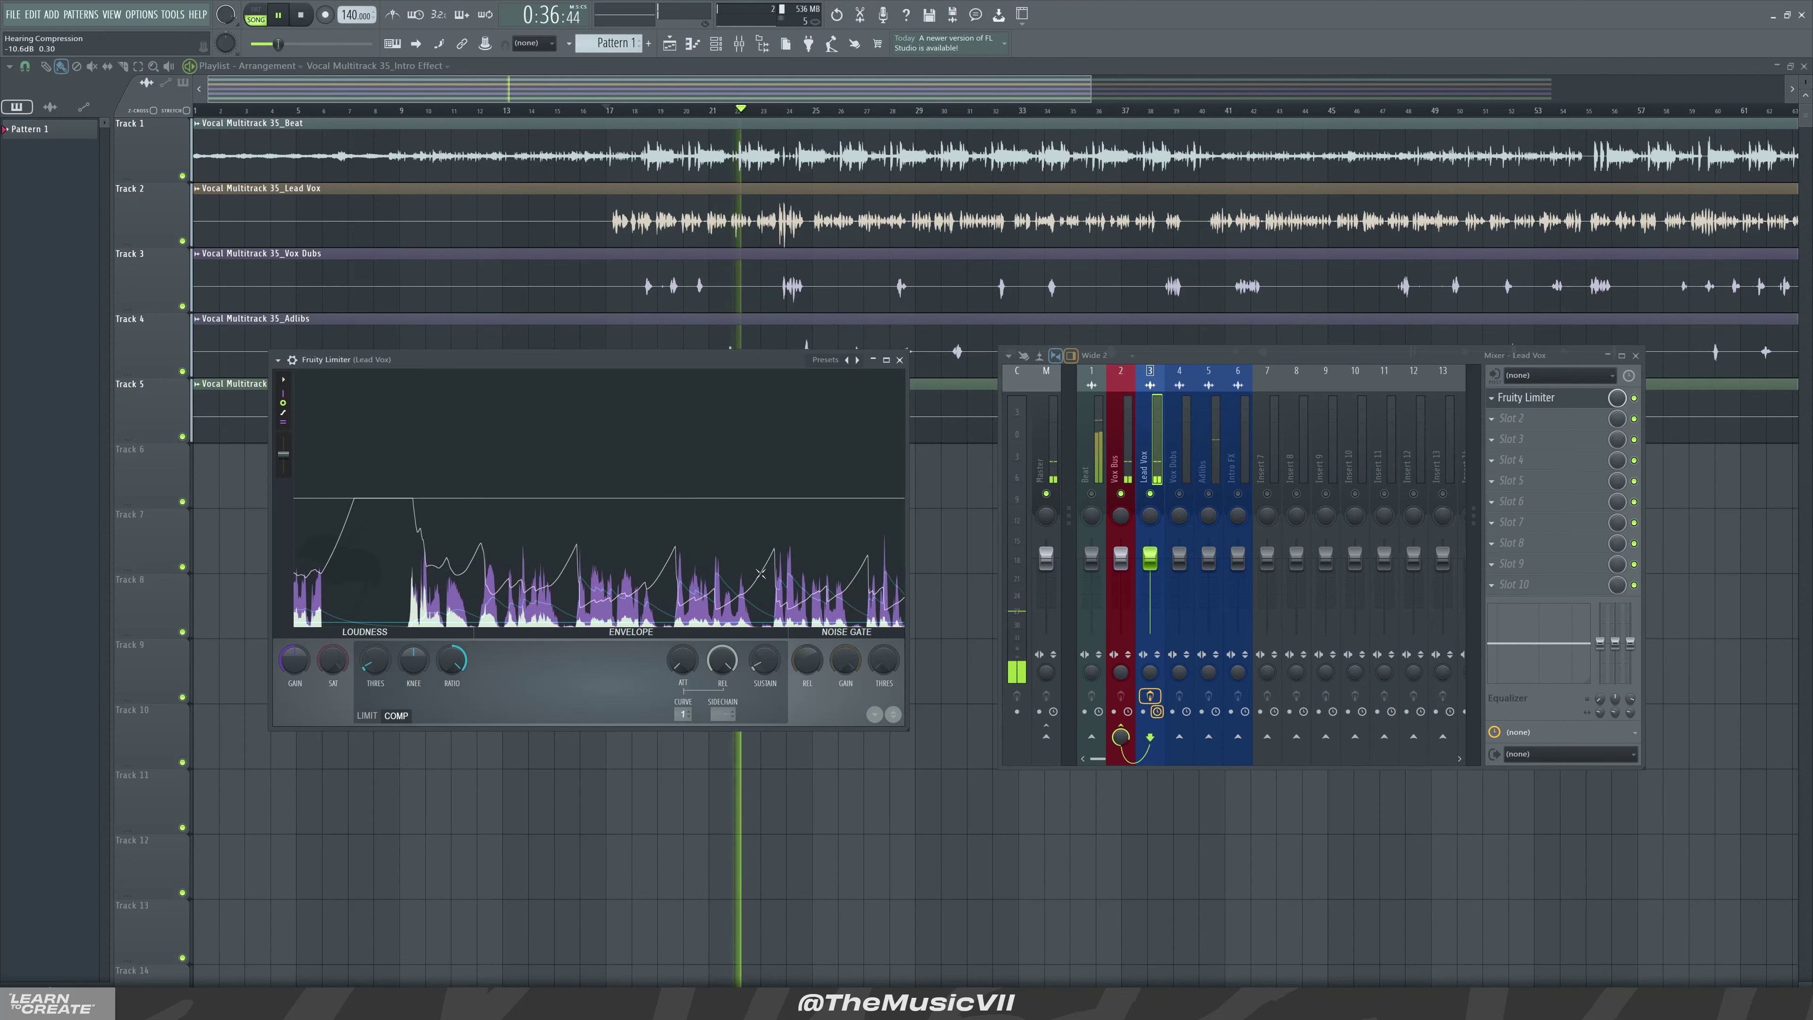
key("space")
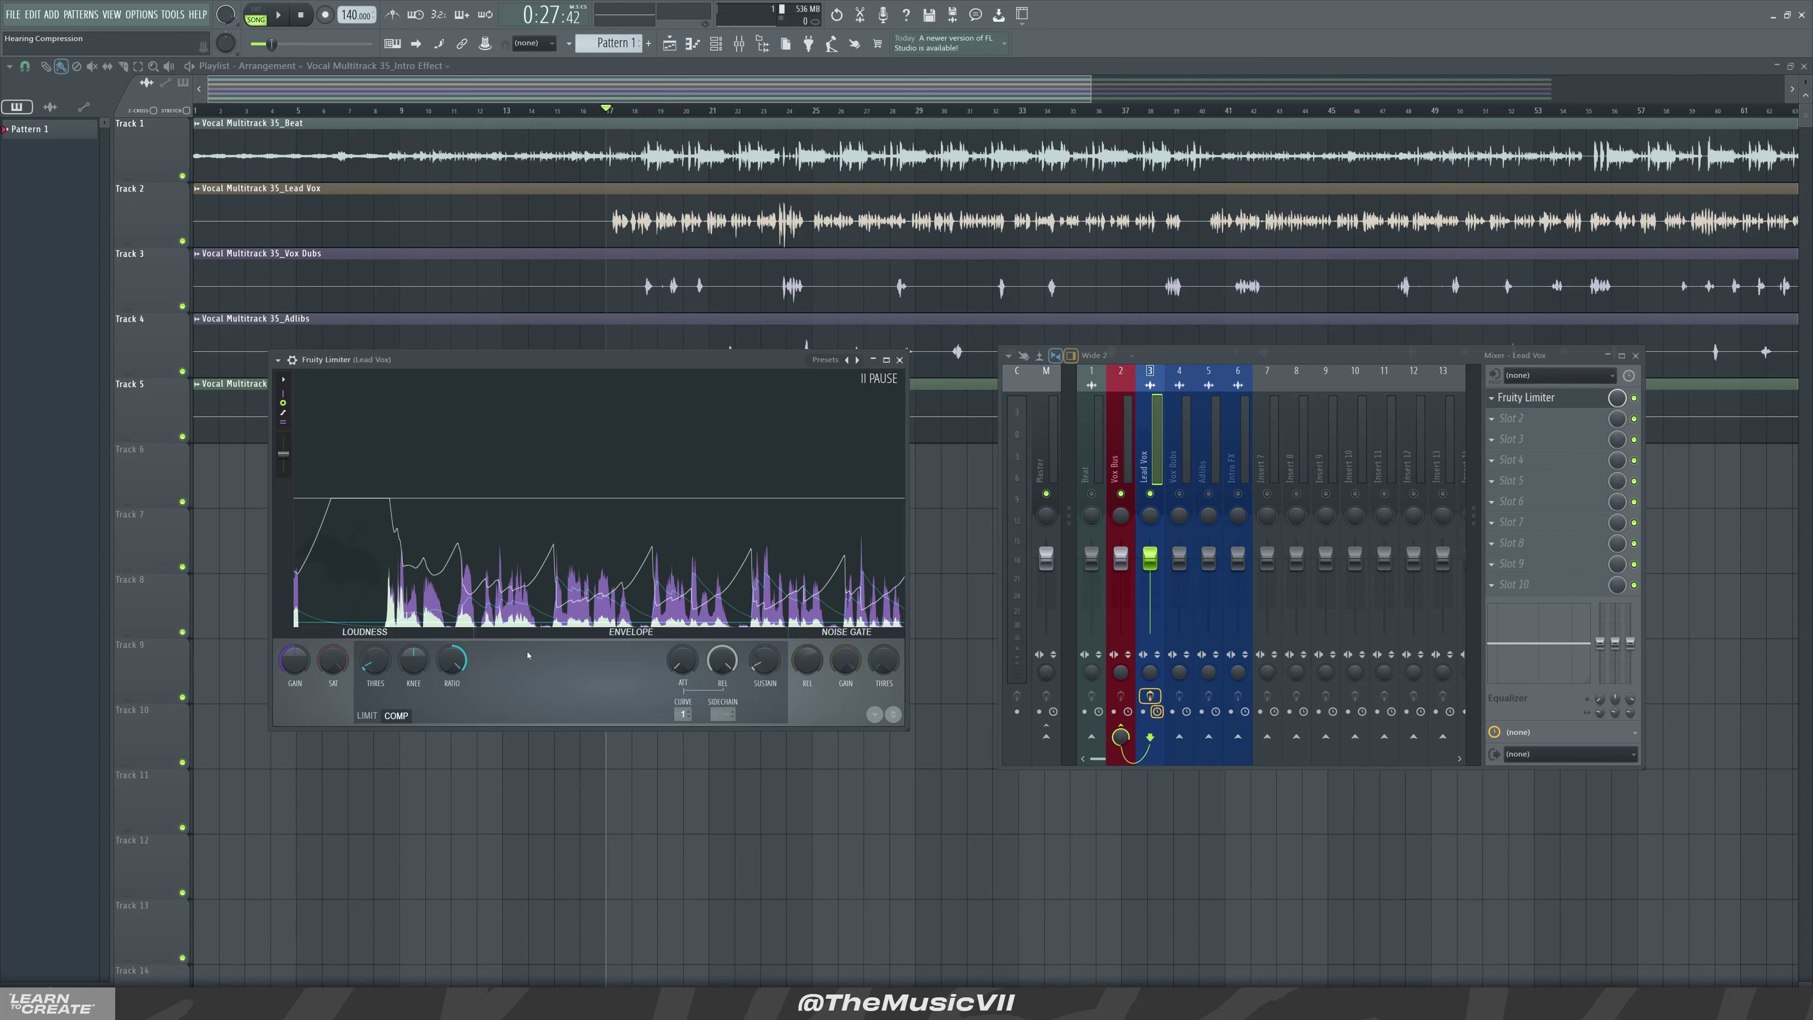
Close the Fruity Limiter editor and examine the lead vocal's waveform peaks in the playlist at several magnifications.
right_click(457, 670)
left_click(469, 677)
scroll(607, 235, "up", 6)
left_click(526, 99)
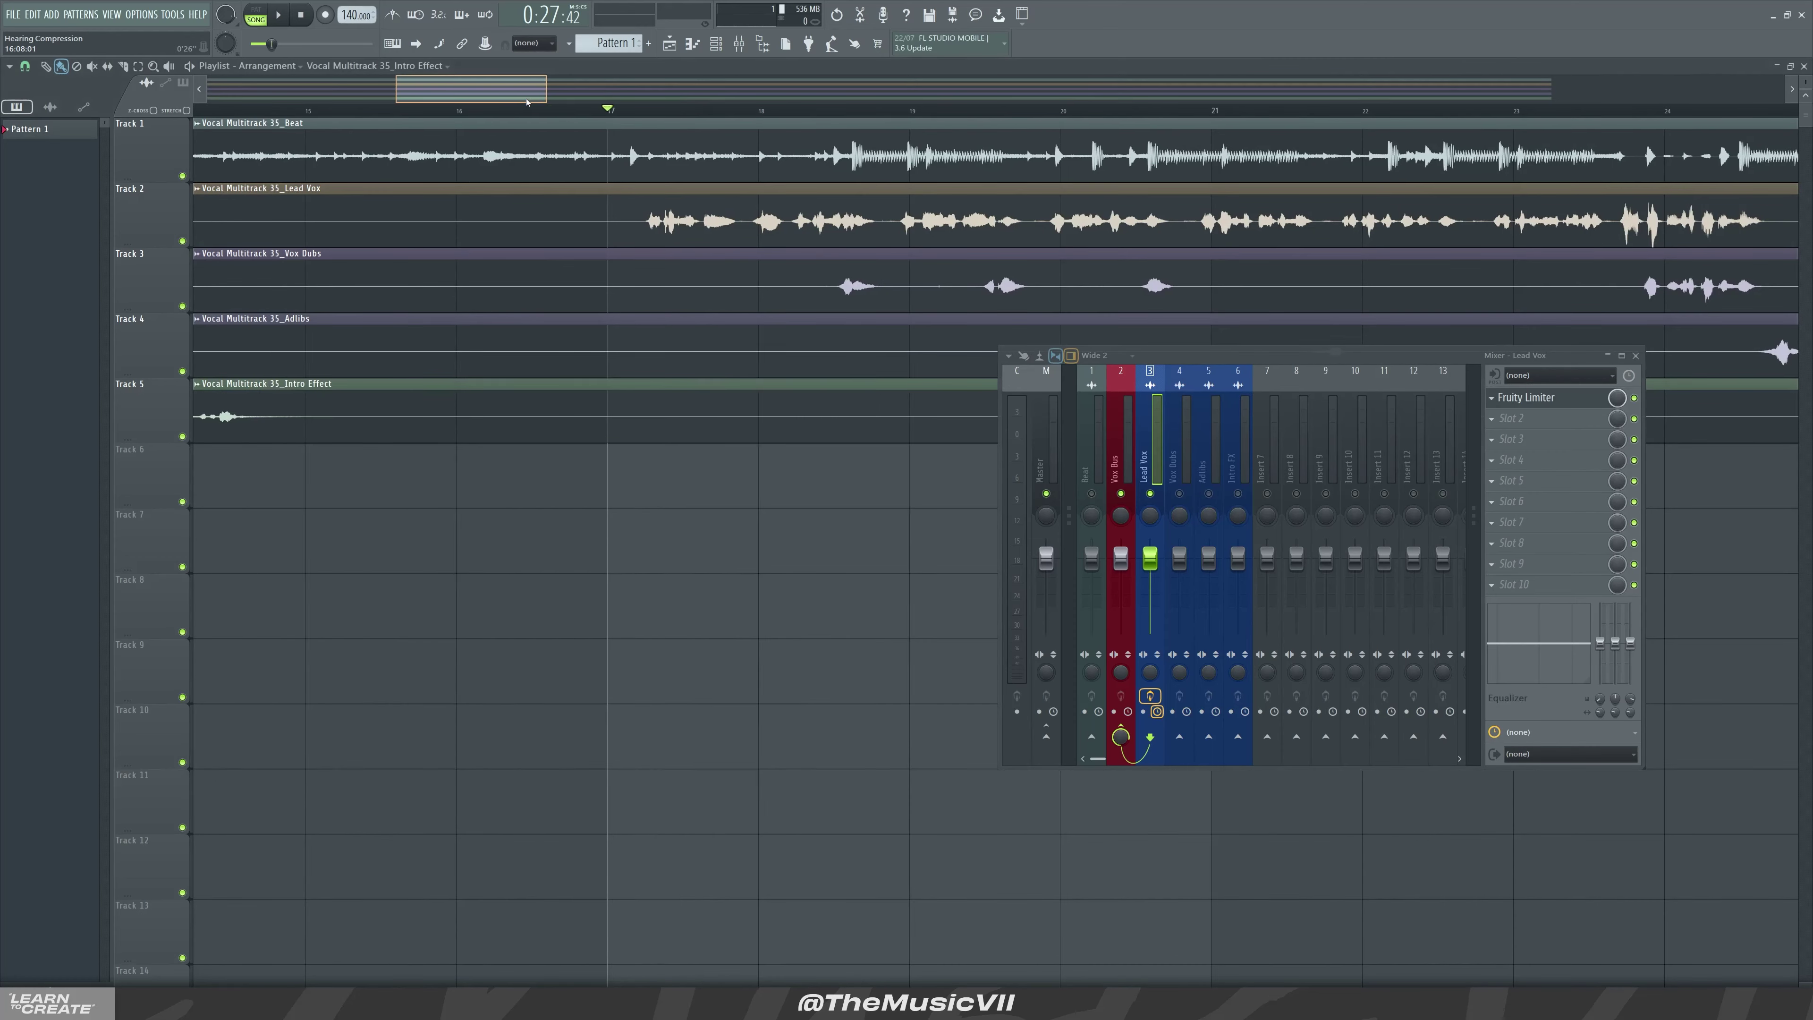
scroll(527, 103, "down", 5)
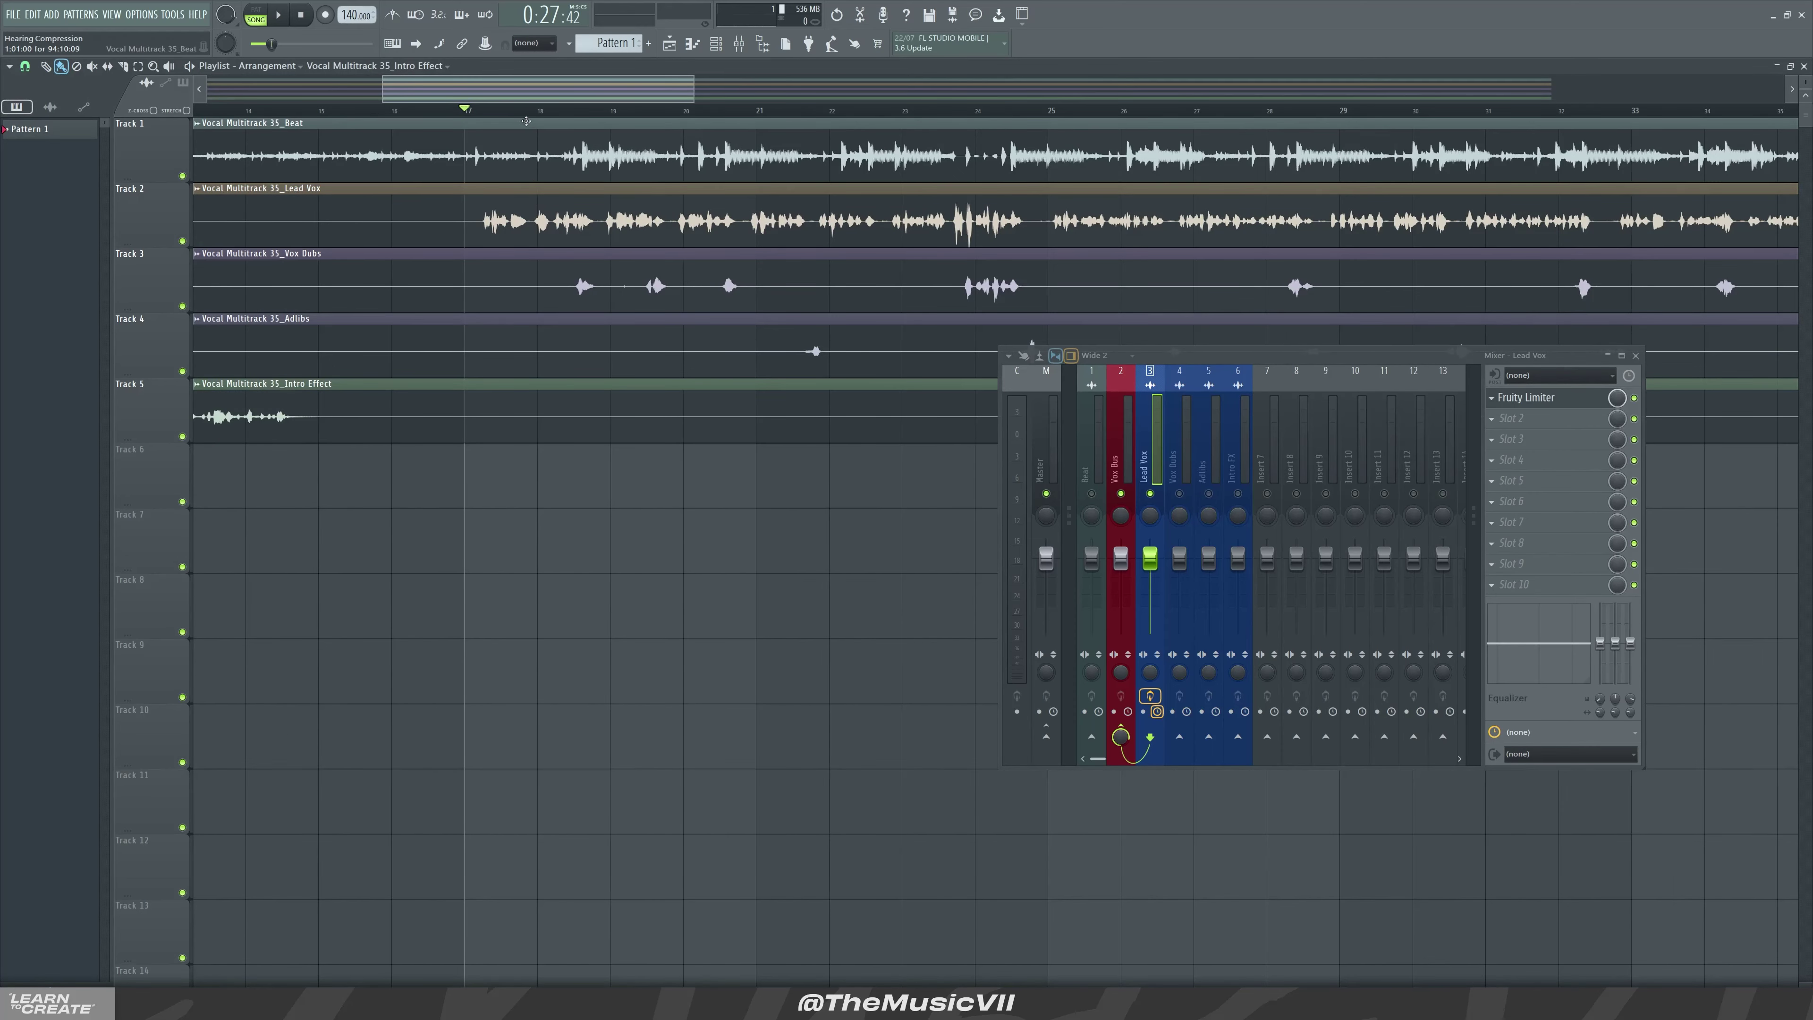
scroll(559, 220, "down", 2)
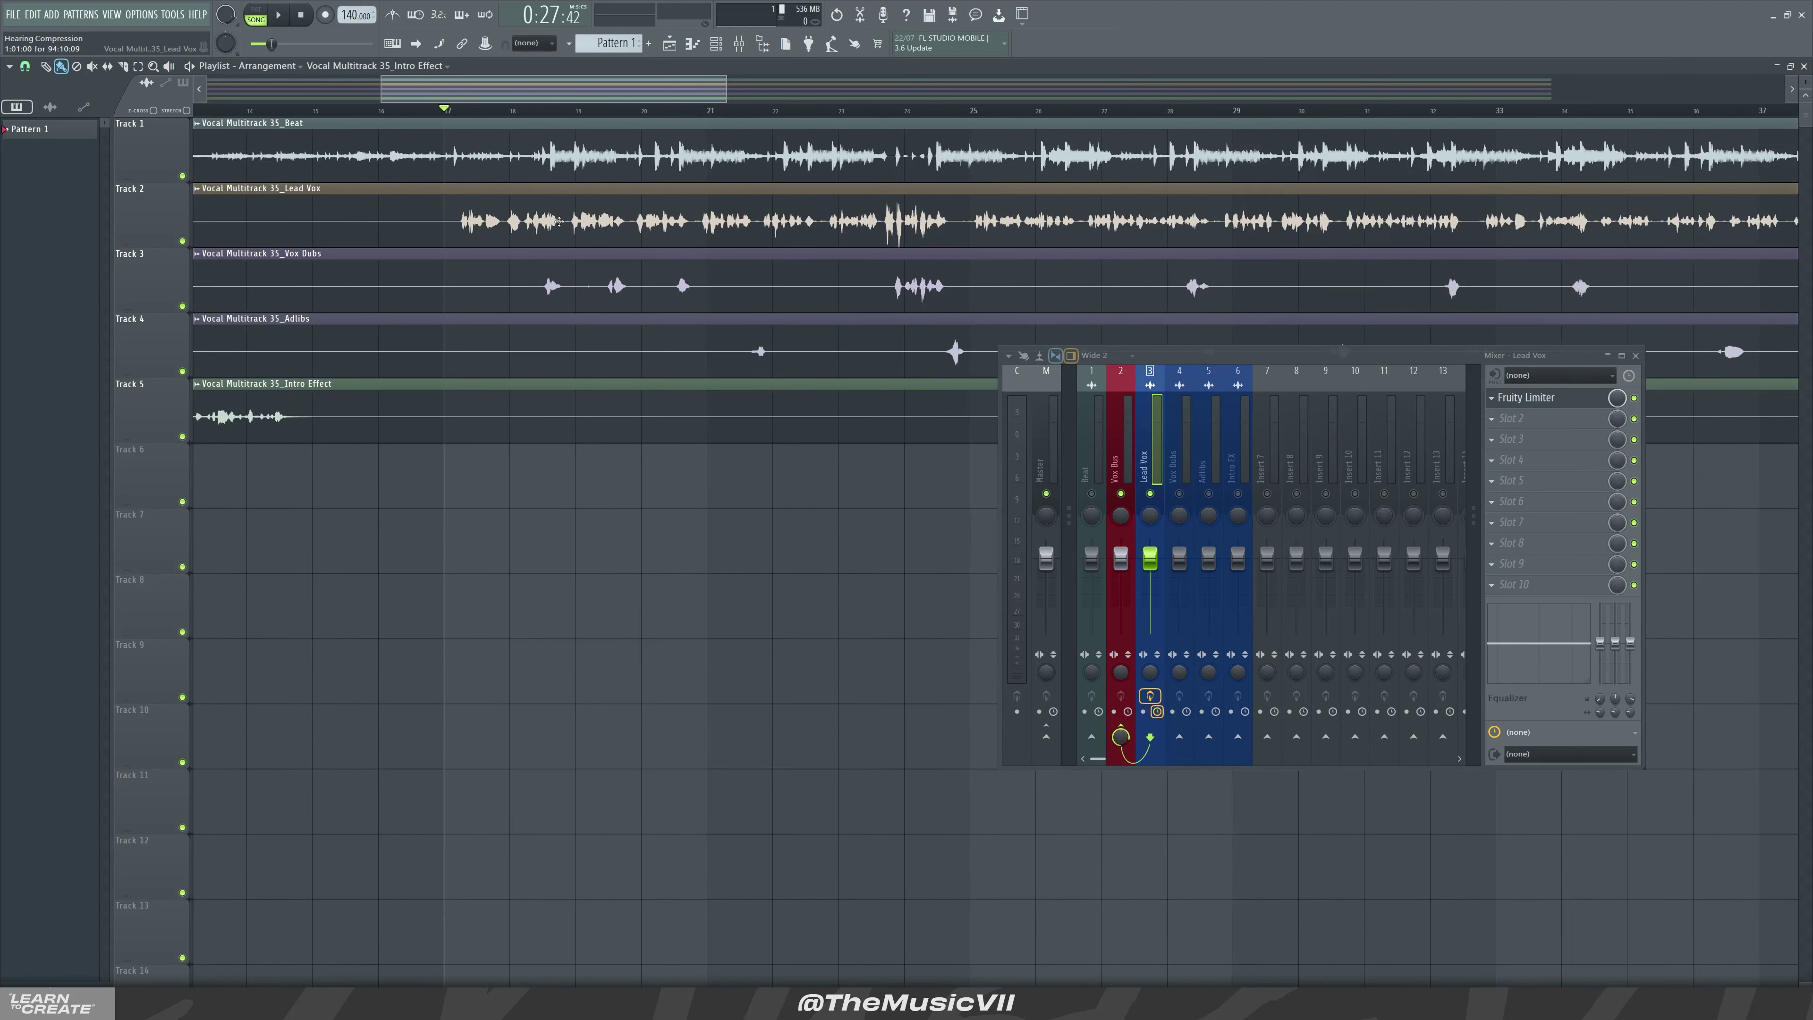
scroll(557, 224, "up", 4)
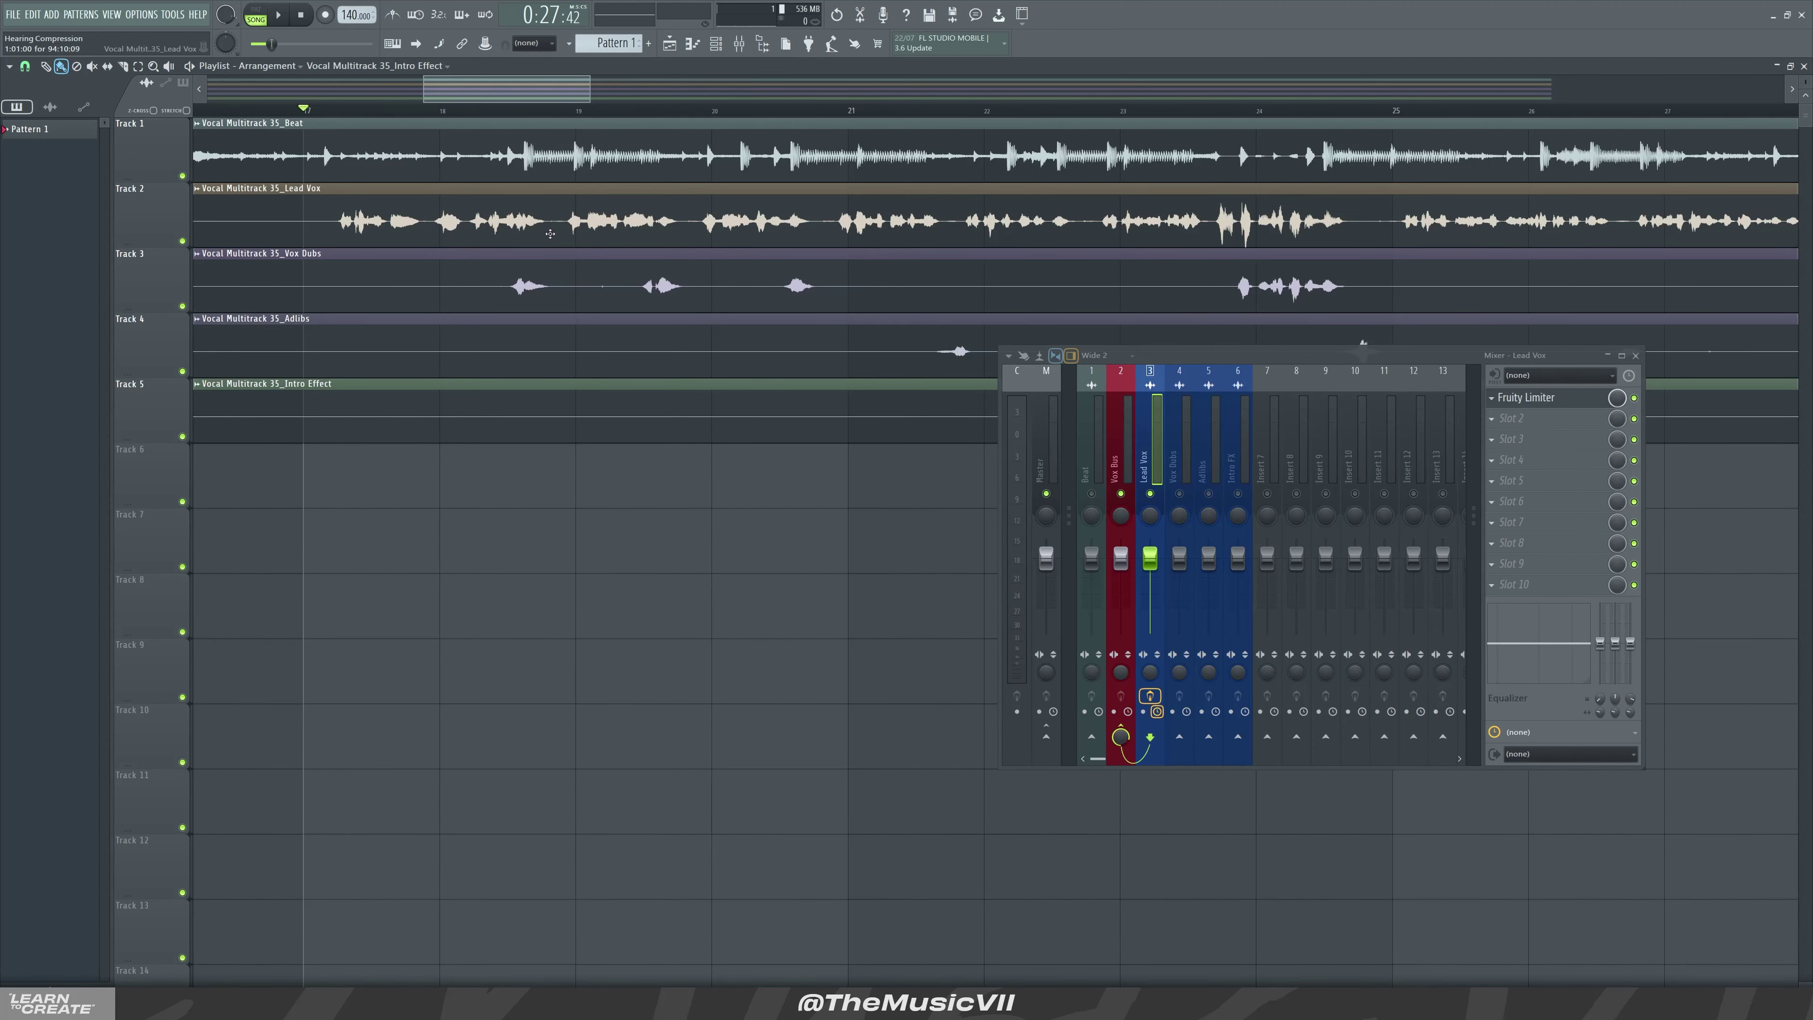
scroll(571, 215, "up", 2)
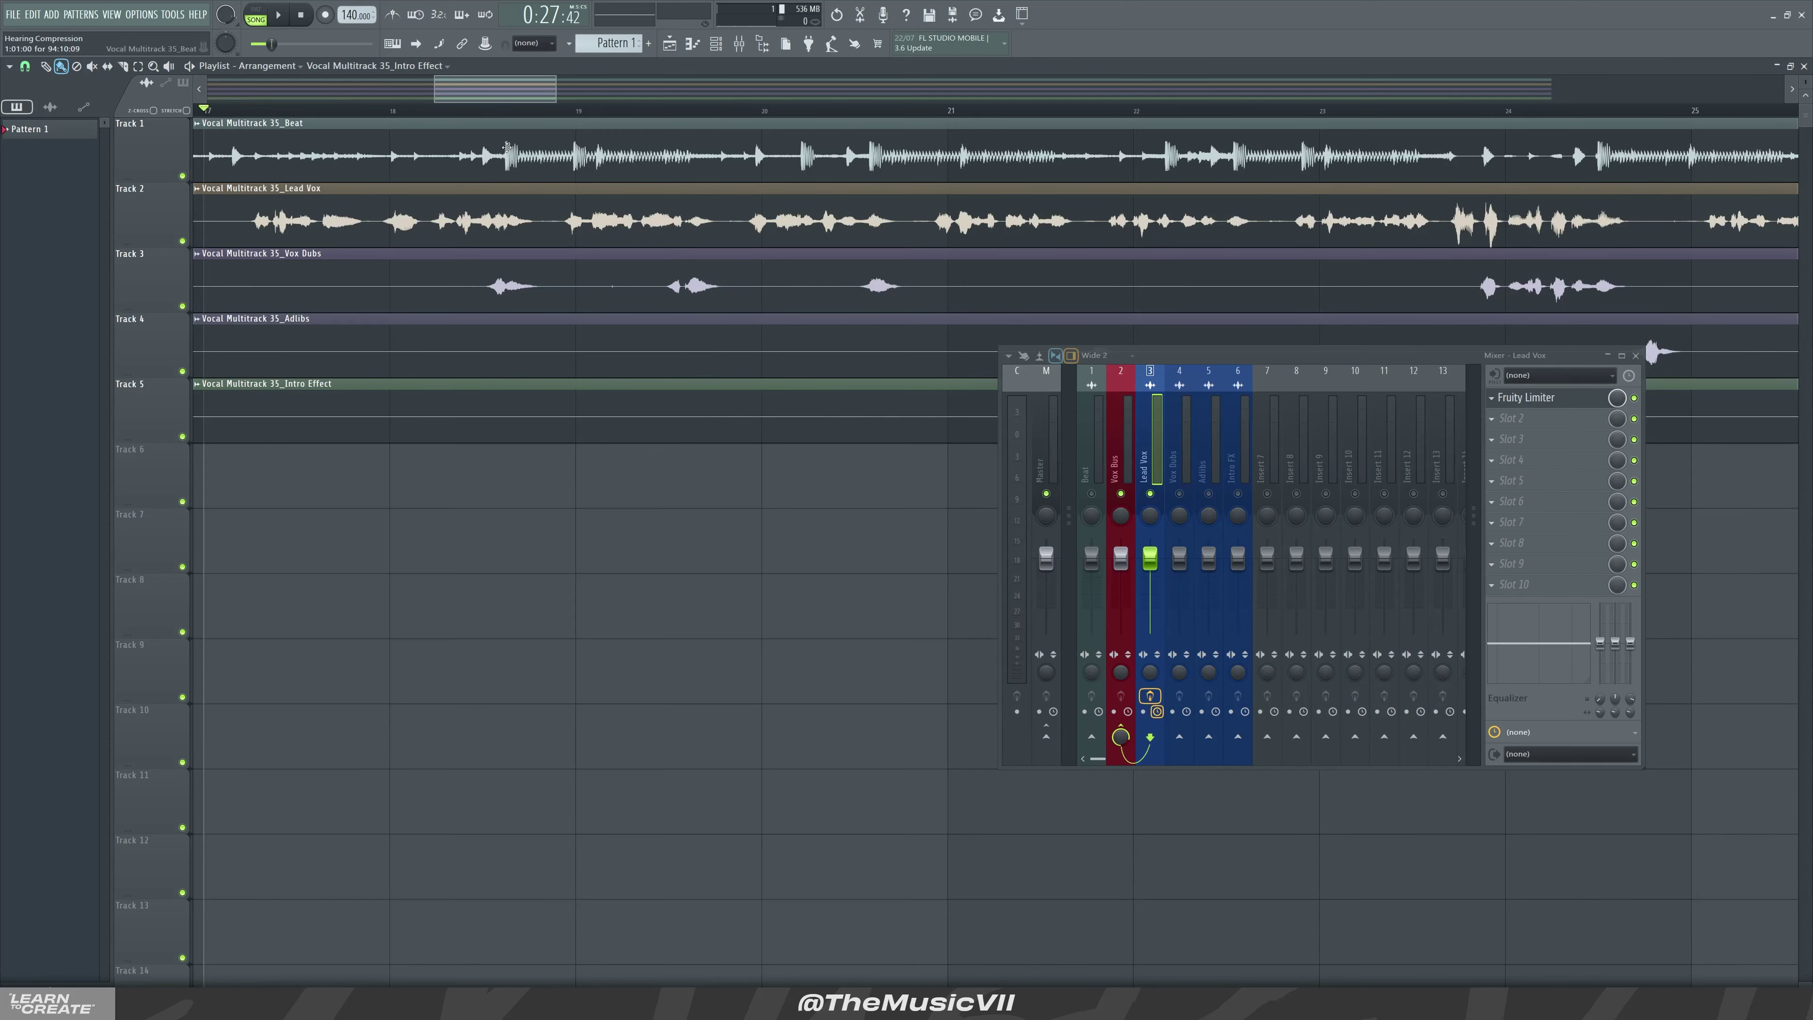
scroll(503, 153, "down", 6)
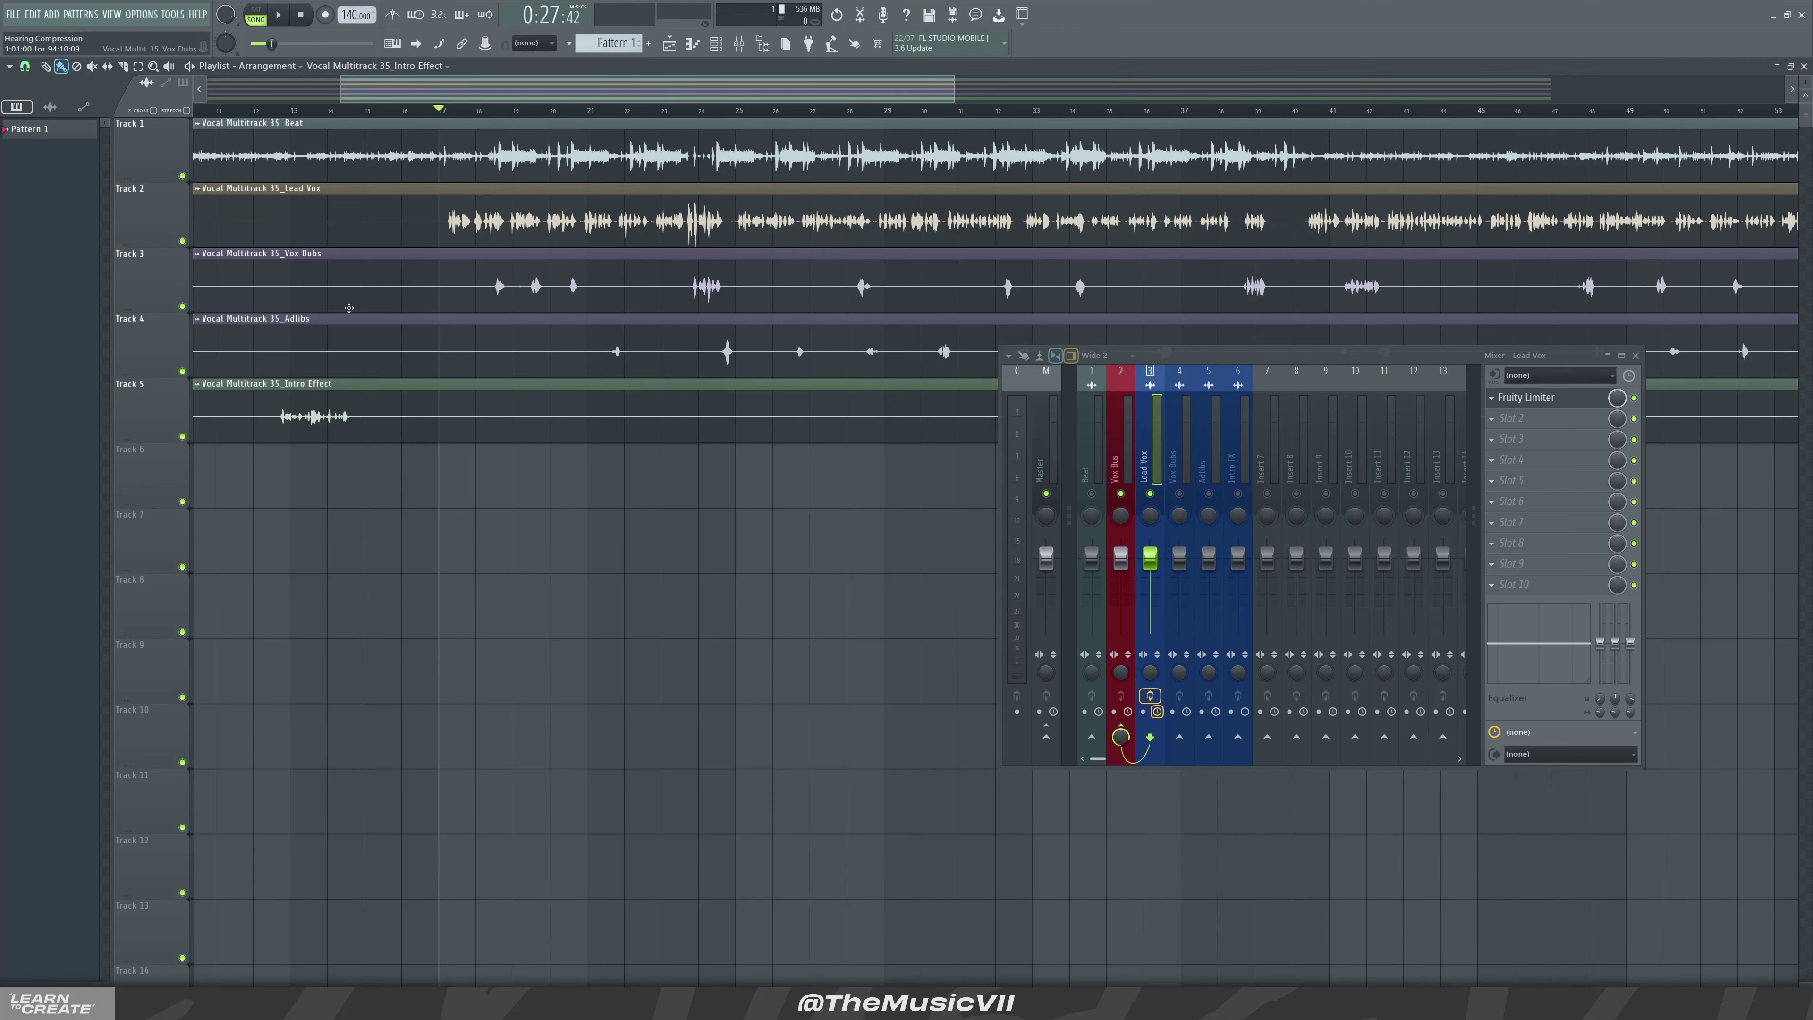
Open the list of replacement plugins for the Fruity Limiter slot on the Lead Vox mixer channel.
left_click(1491, 398)
mouse_move(1514, 415)
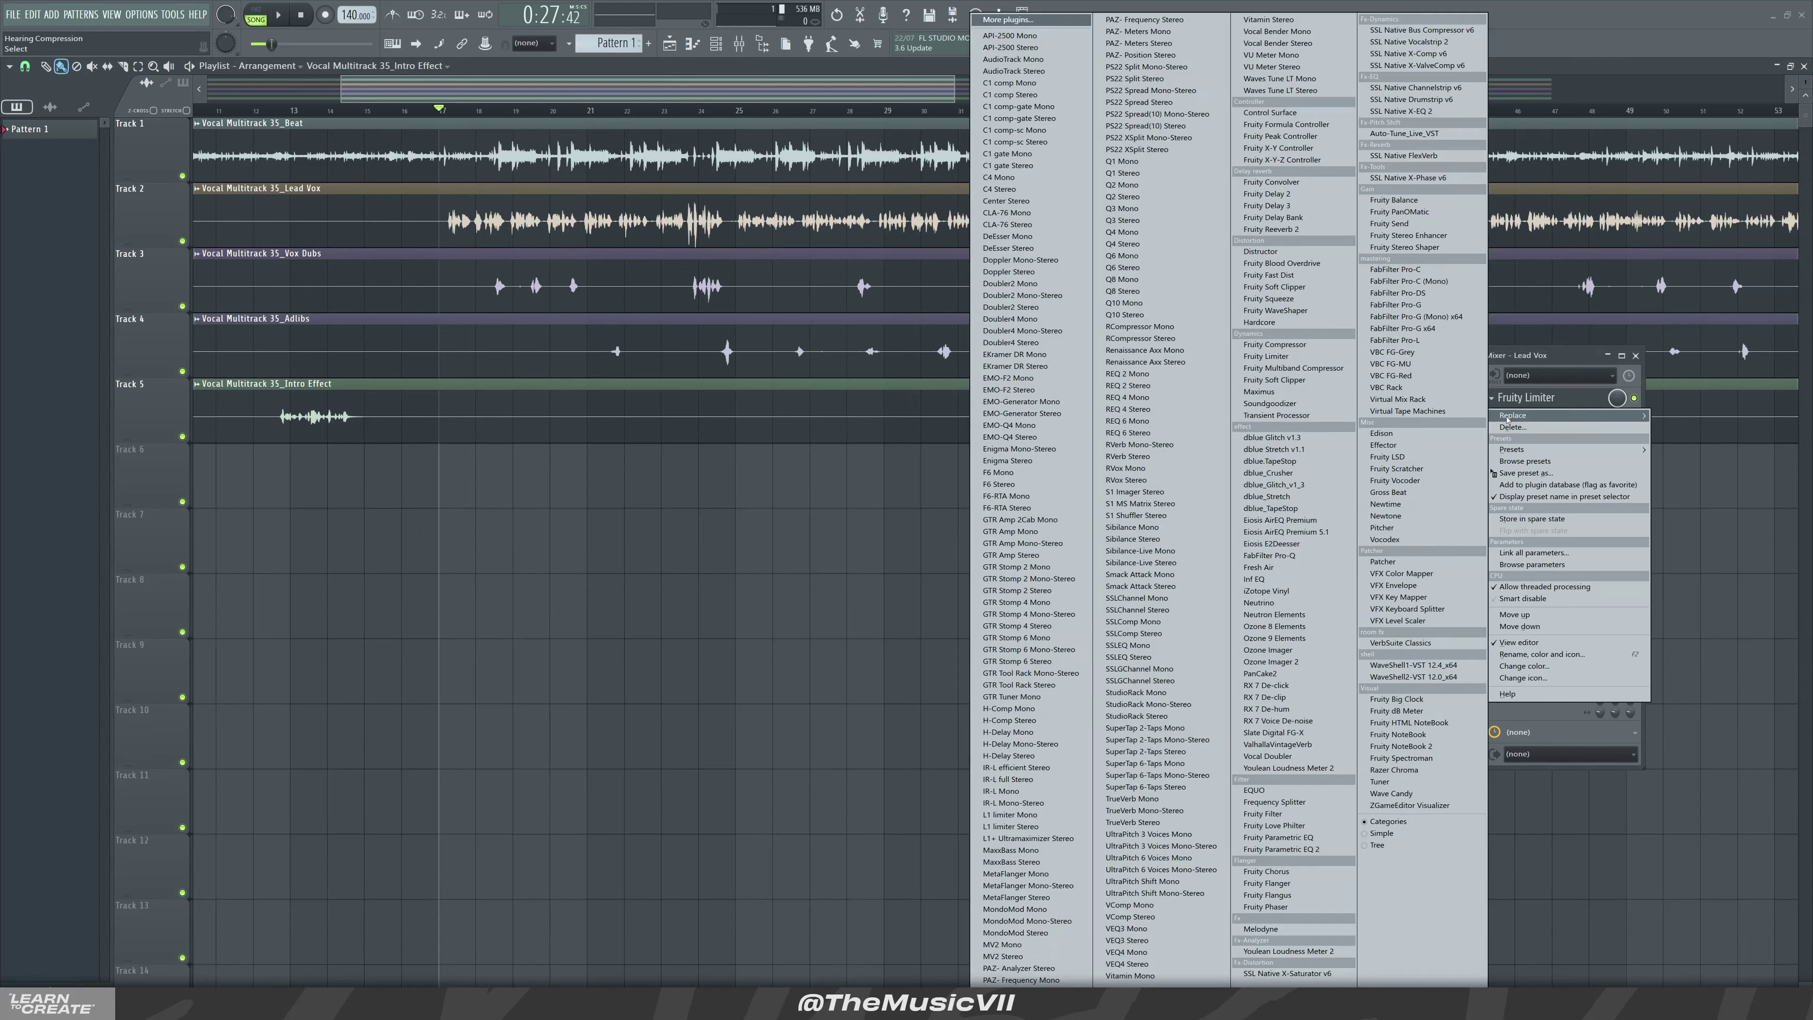